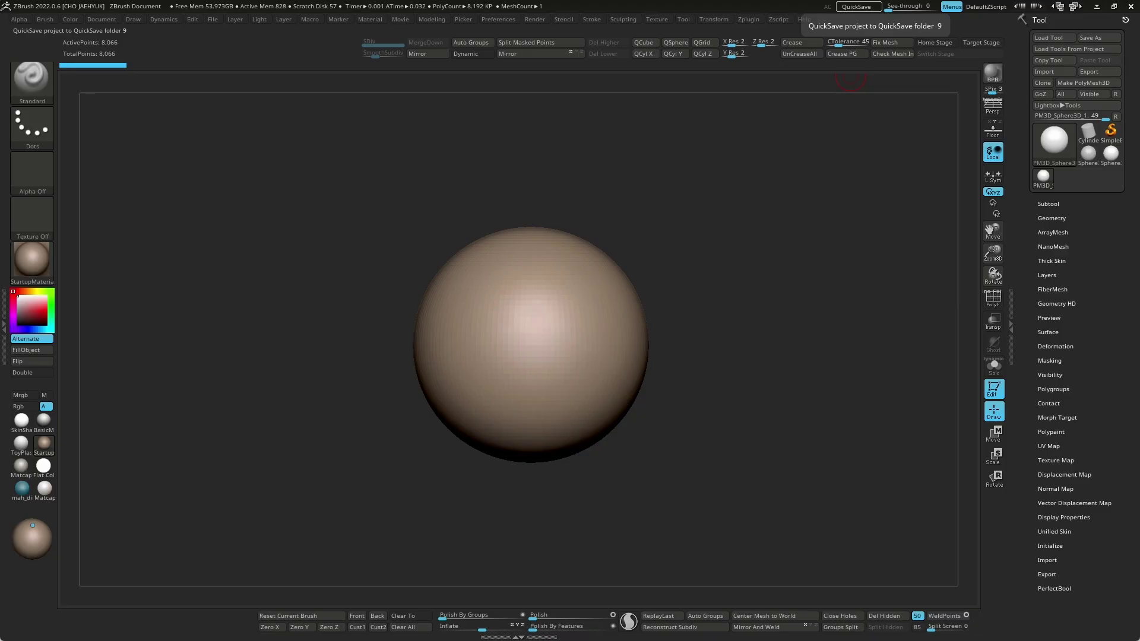
Browse the brush library folders in the Lightbox browser, then close it
click(684, 187)
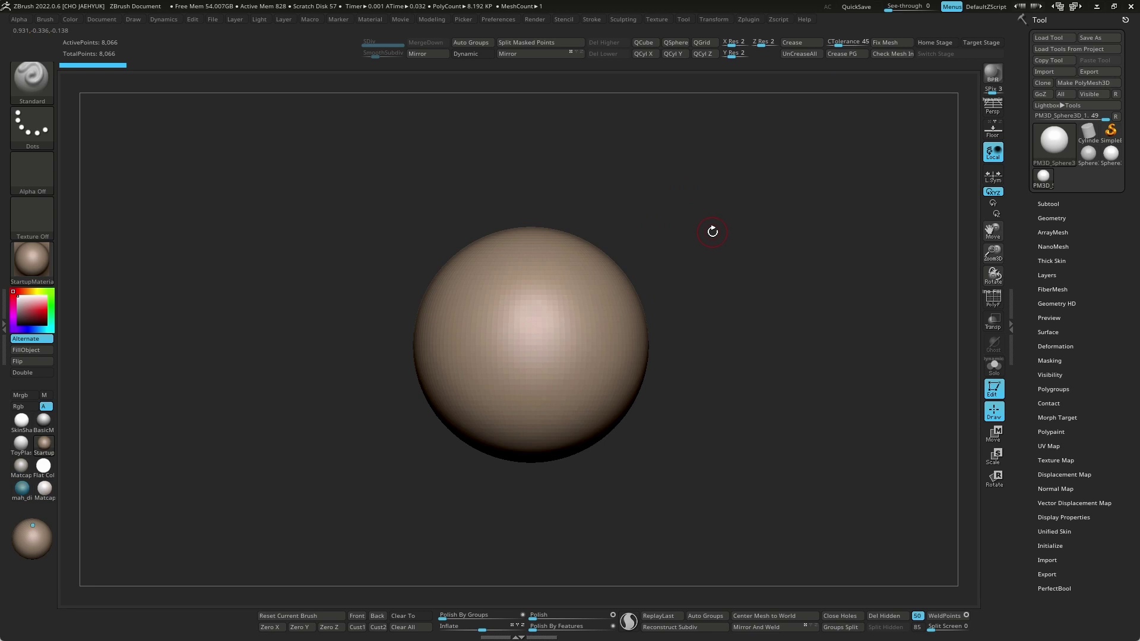
key(space)
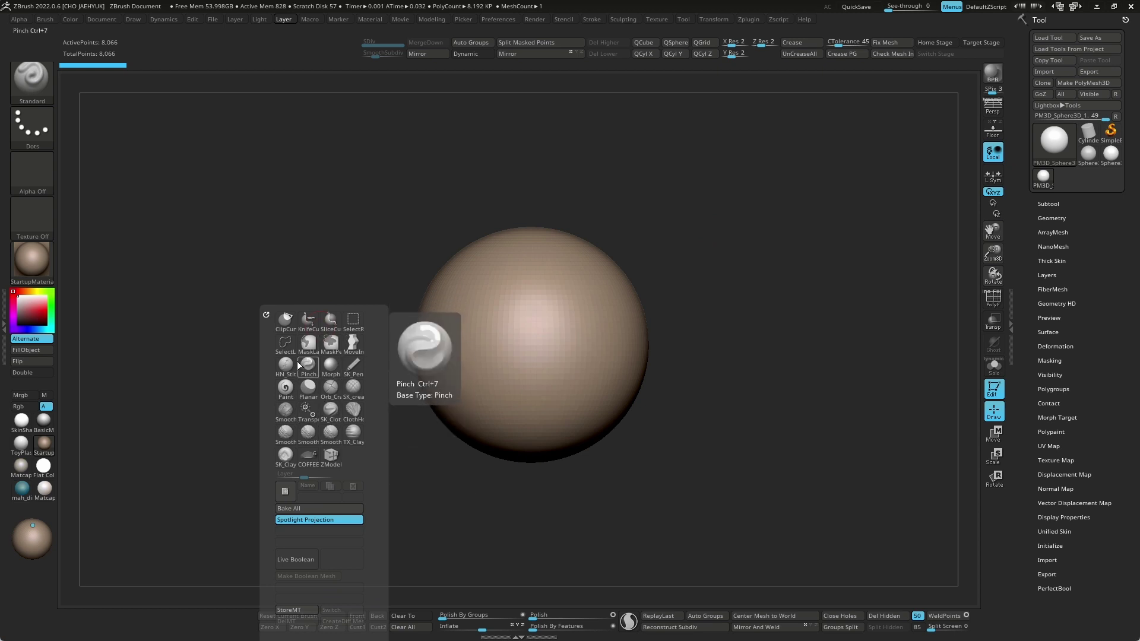
key(comma)
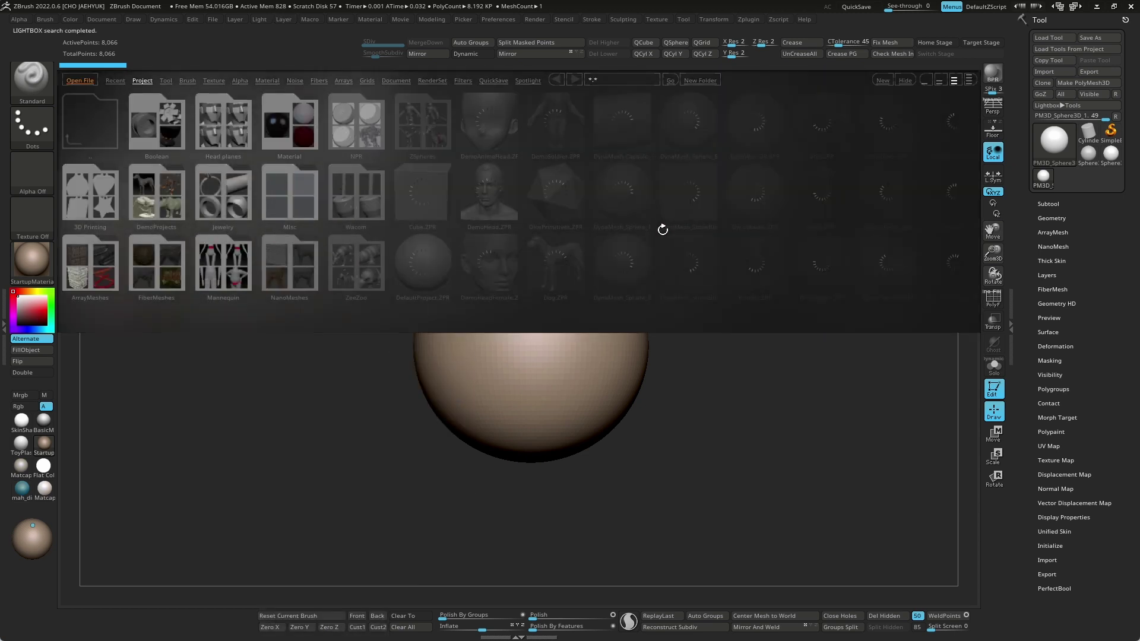
click(186, 80)
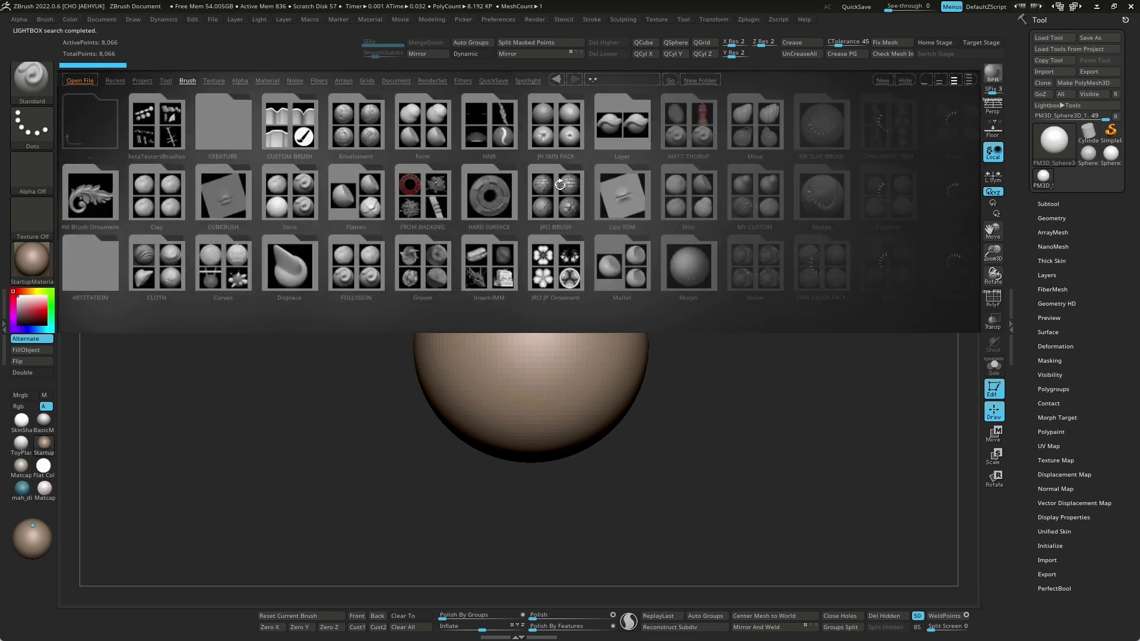
scroll(667, 205, right, 10)
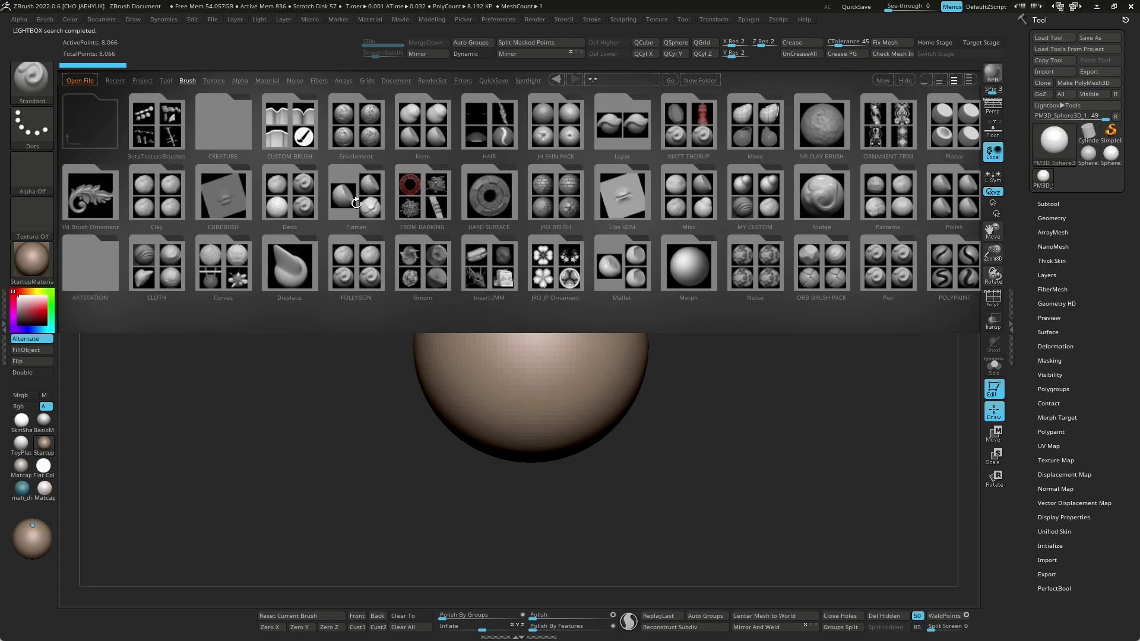
key(comma)
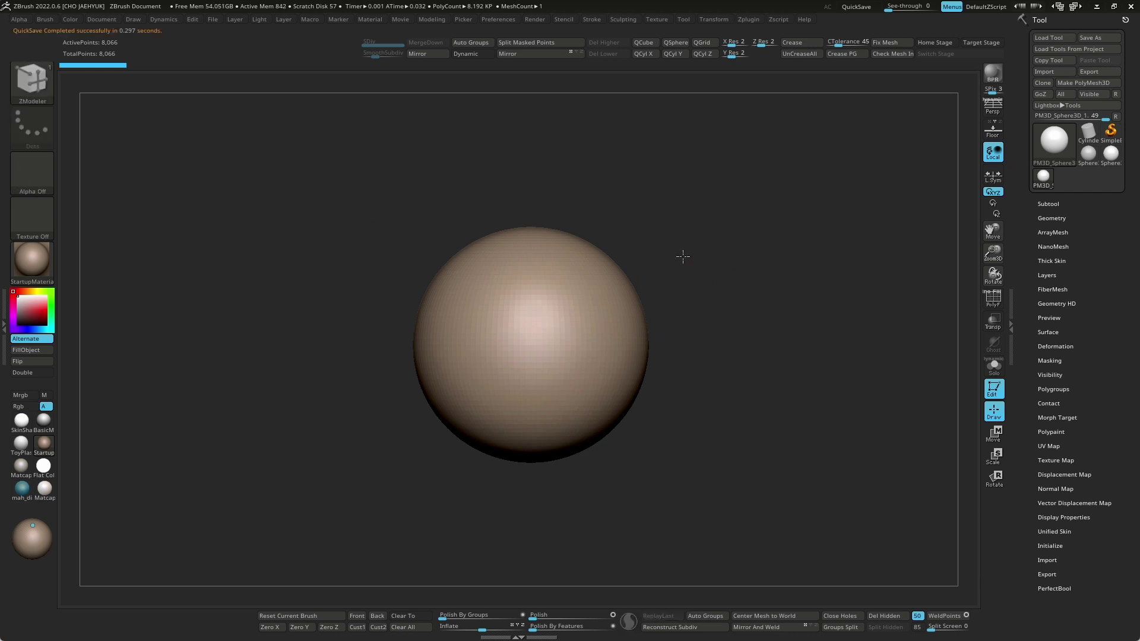
With the Move brush, pull pointed bumps out of the sphere's right side and top
key(b)
key(m)
key(v)
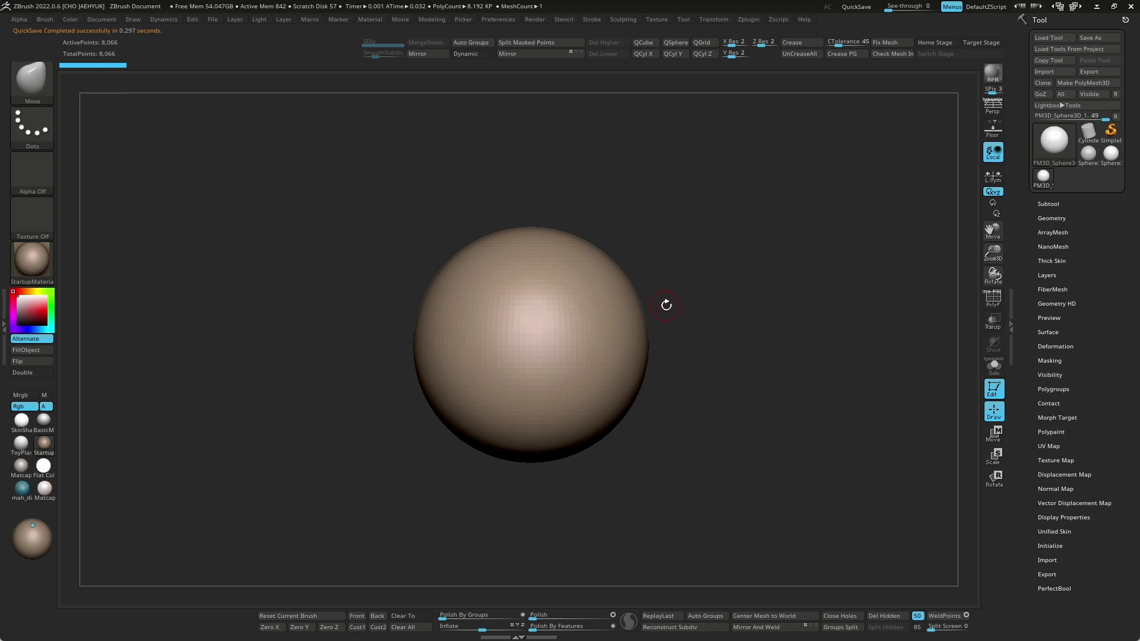
drag(624, 309, 682, 303)
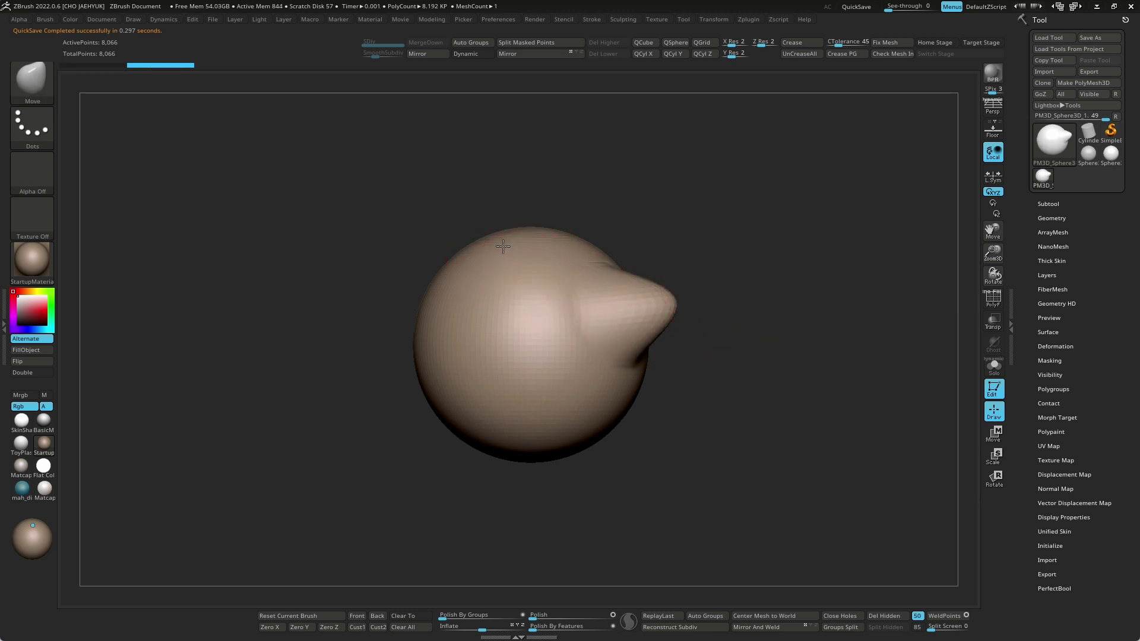
drag(503, 246, 469, 208)
drag(605, 241, 632, 213)
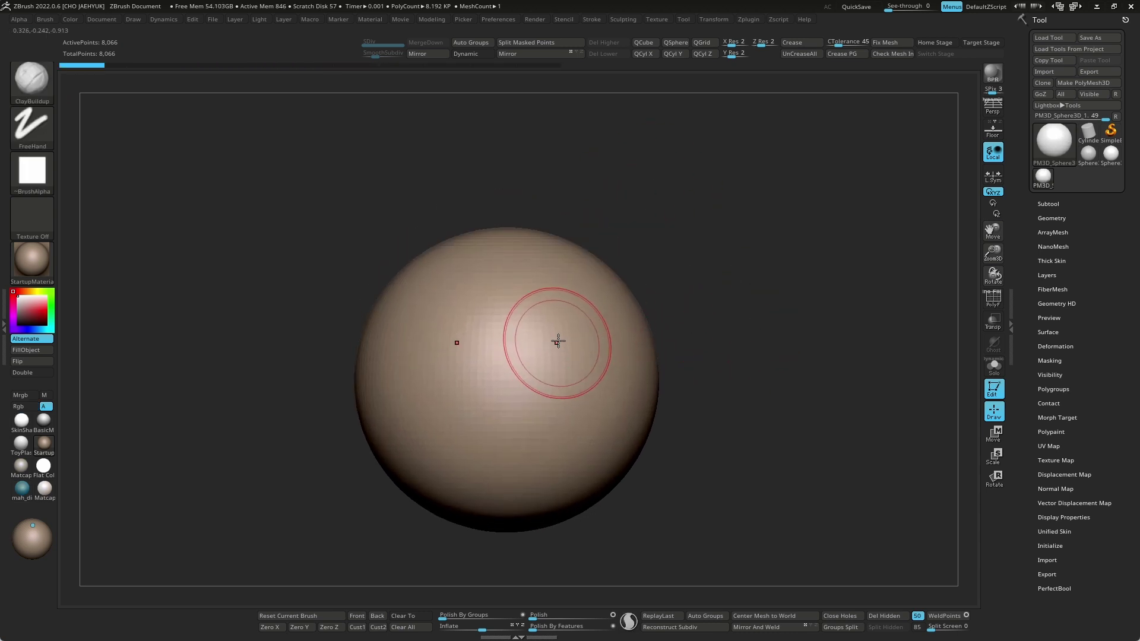
Sculpt two mirrored square eye recesses and build up the surrounding brow area
drag(547, 345, 555, 334)
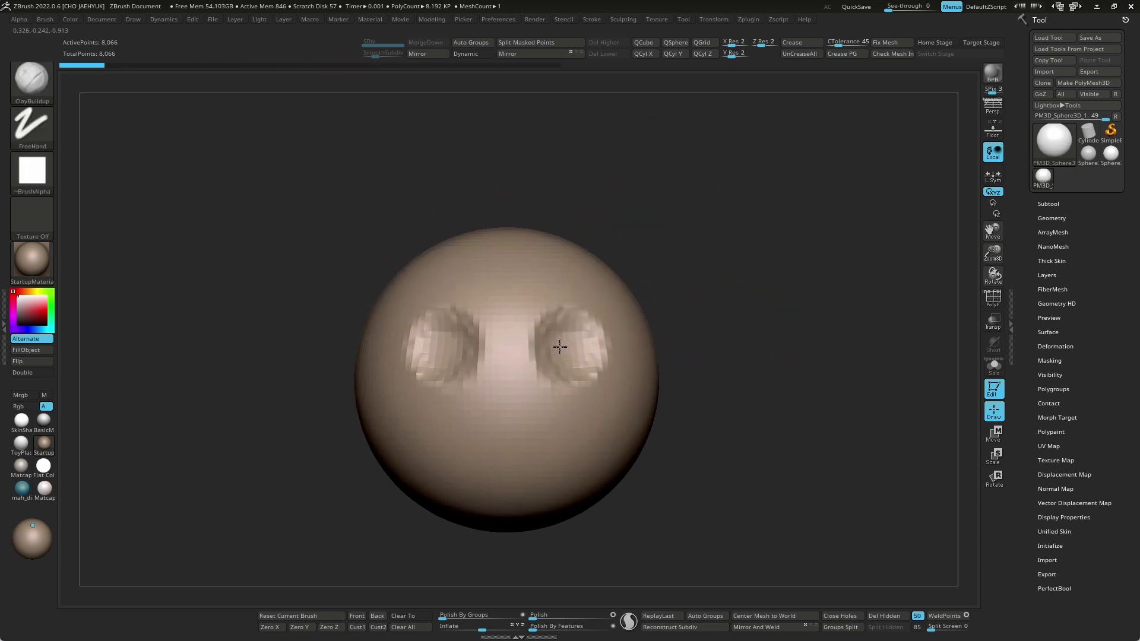
mouse_move(664, 330)
mouse_down()
mouse_move(709, 327)
mouse_move(616, 311)
mouse_move(572, 315)
mouse_move(618, 326)
mouse_move(517, 339)
mouse_up()
mouse_move(728, 341)
mouse_down()
mouse_move(523, 331)
mouse_move(523, 382)
mouse_move(720, 351)
mouse_up()
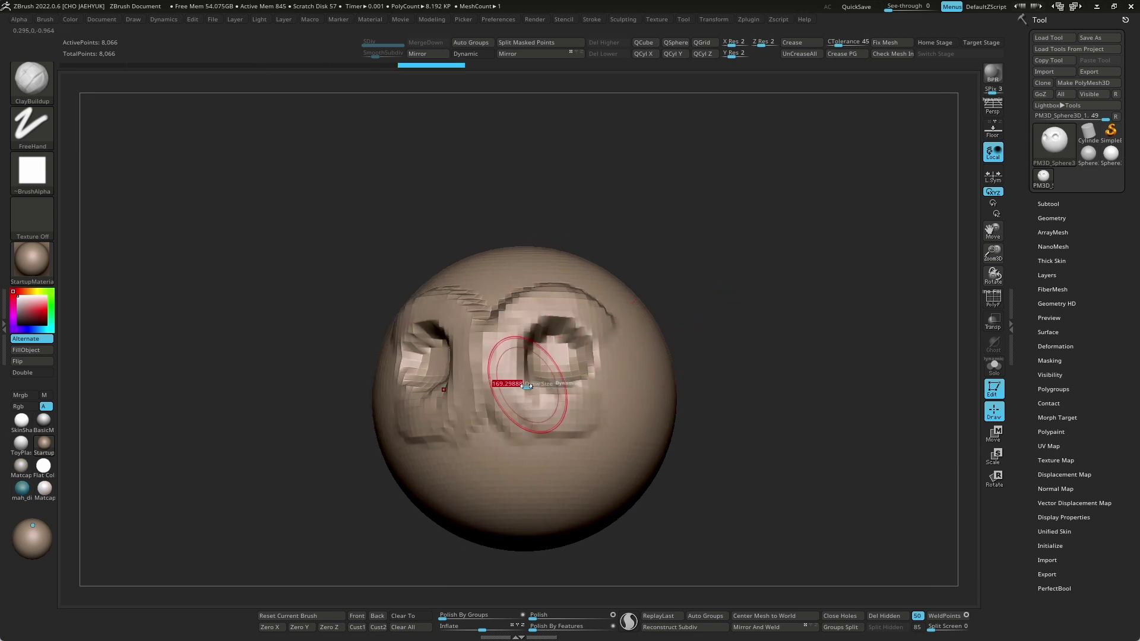
mouse_move(523, 386)
mouse_down()
mouse_move(564, 410)
mouse_move(609, 334)
mouse_up()
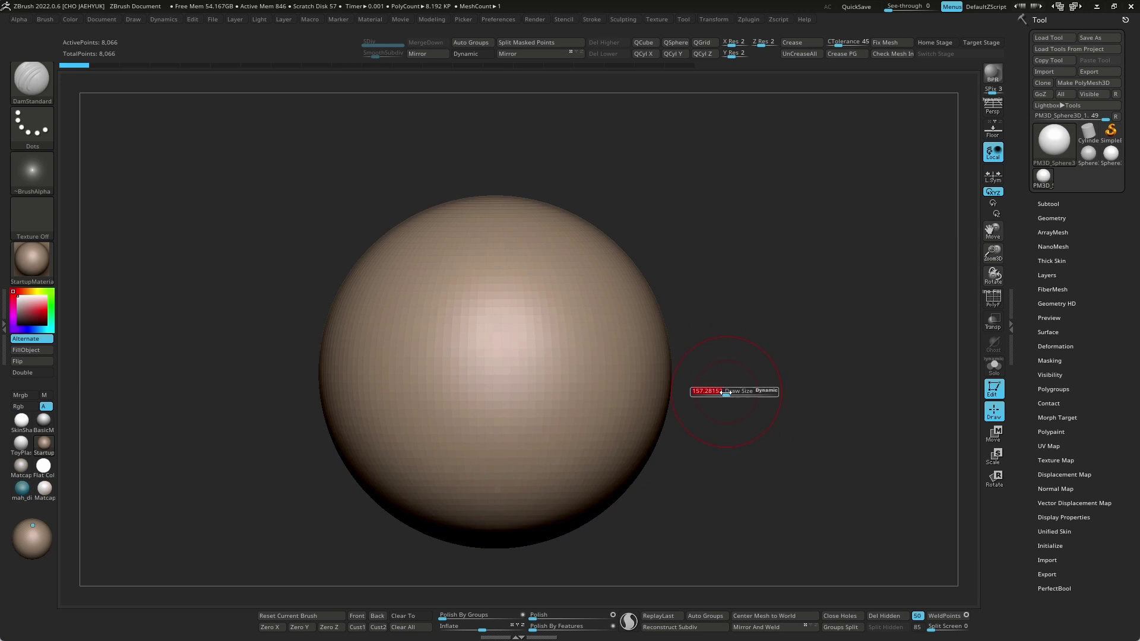
drag(726, 392, 744, 385)
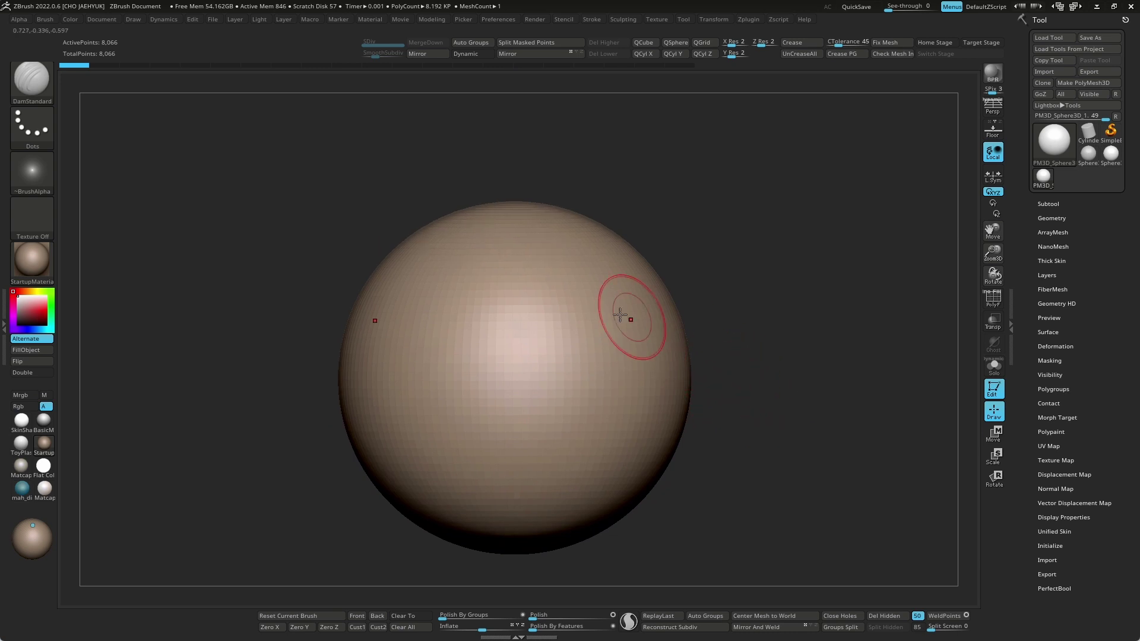
Carve three mirrored pairs of vertical grooves down the sphere with DamStandard
mouse_move(558, 265)
mouse_down()
mouse_move(579, 410)
mouse_move(570, 460)
mouse_up()
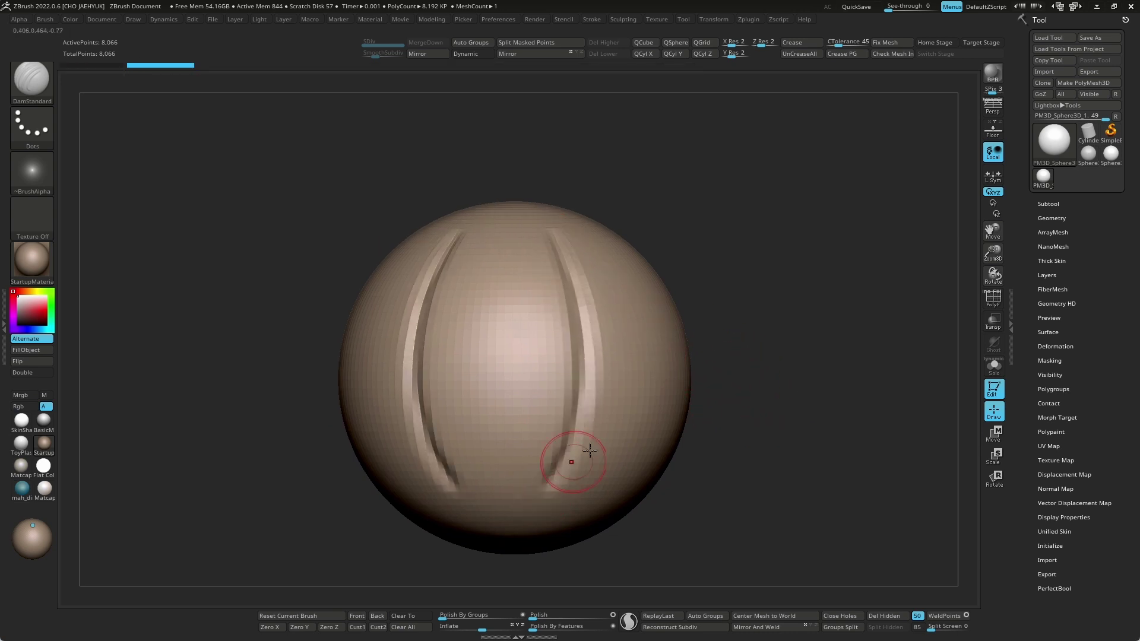
drag(720, 410, 739, 416)
mouse_move(591, 281)
mouse_down()
mouse_move(618, 333)
mouse_move(606, 487)
mouse_move(588, 516)
mouse_up()
drag(737, 357, 757, 348)
drag(523, 247, 522, 534)
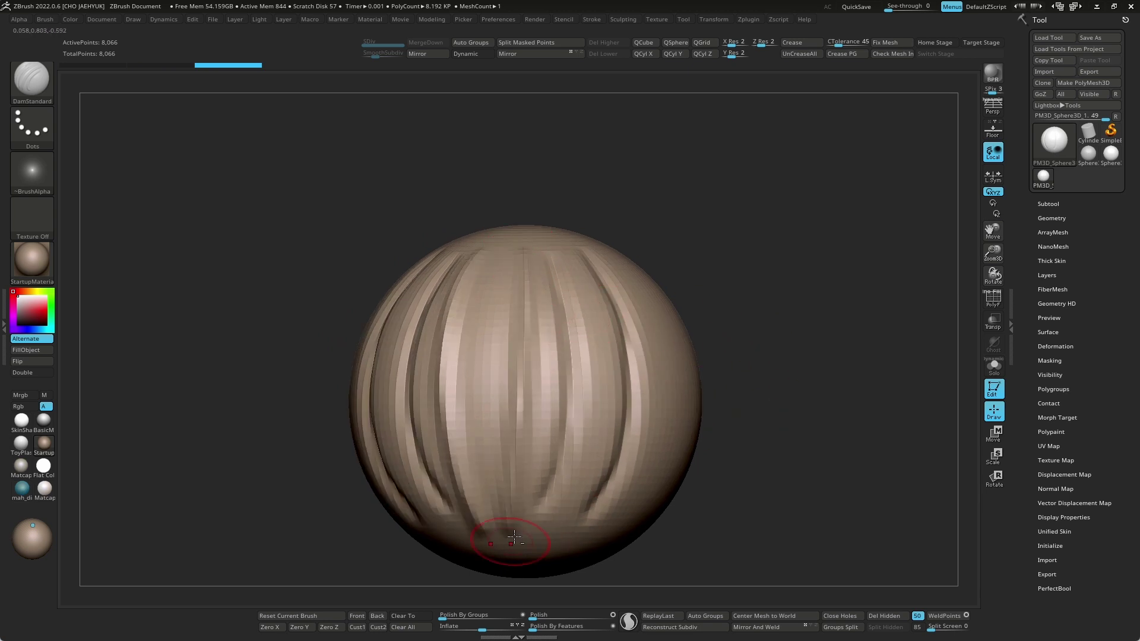
mouse_move(736, 434)
mouse_down()
mouse_move(756, 425)
mouse_move(748, 408)
mouse_up()
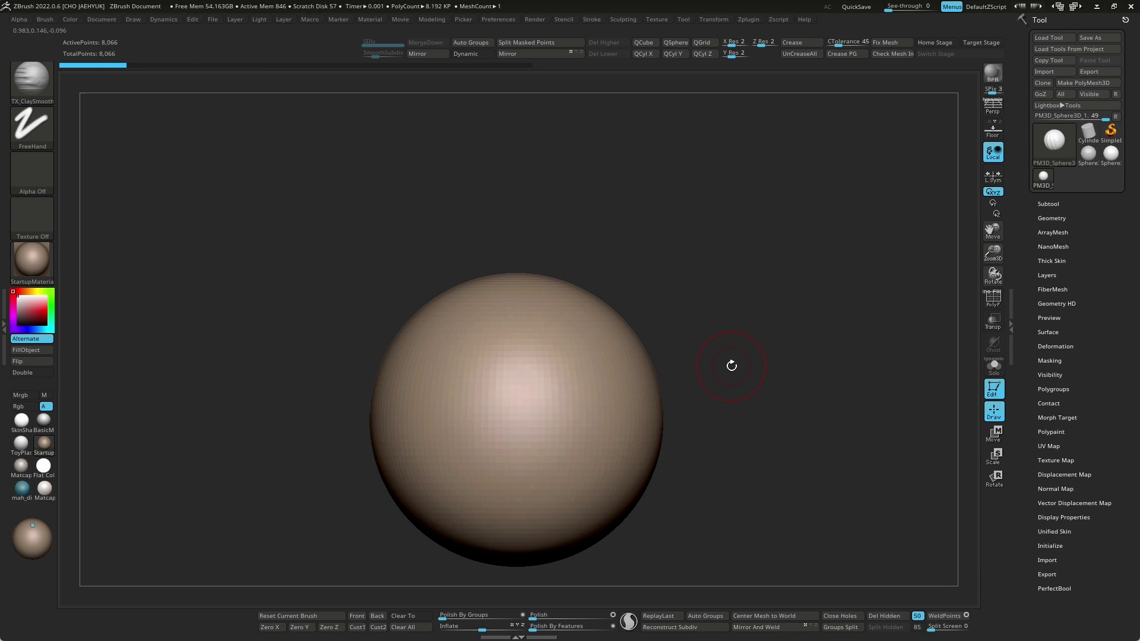
Enlarge and reorient the sphere, then flatten a surface patch with TrimDynamic
mouse_move(732, 366)
alt+mouse_down()
mouse_move(737, 389)
mouse_move(739, 319)
mouse_move(759, 303)
mouse_move(788, 305)
mouse_move(757, 291)
alt+mouse_up()
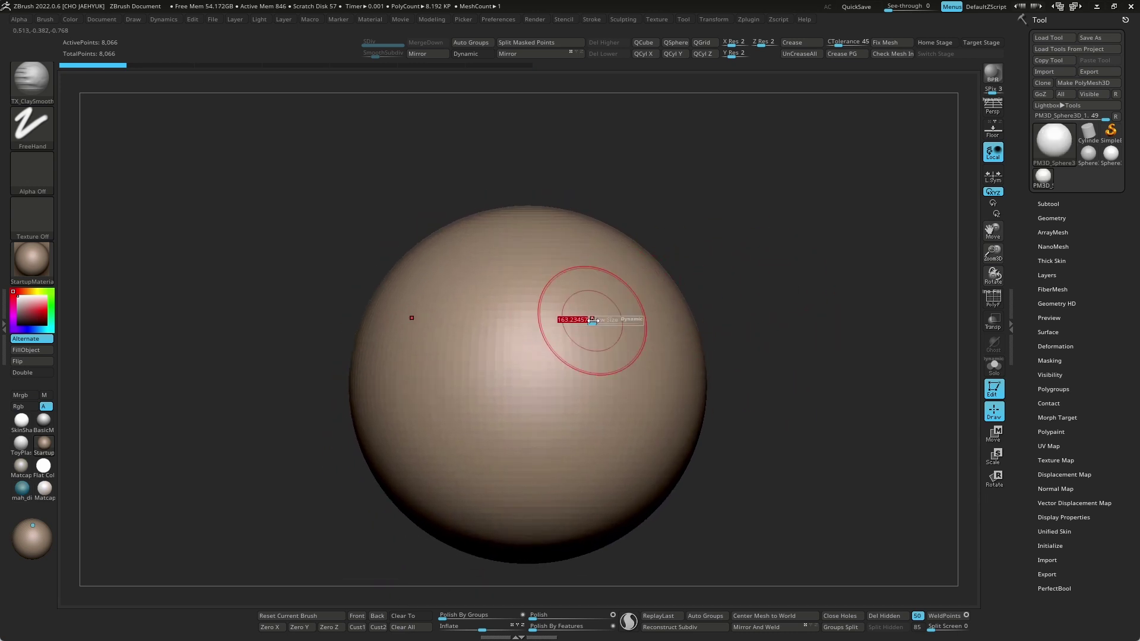
alt+drag(746, 234, 778, 264)
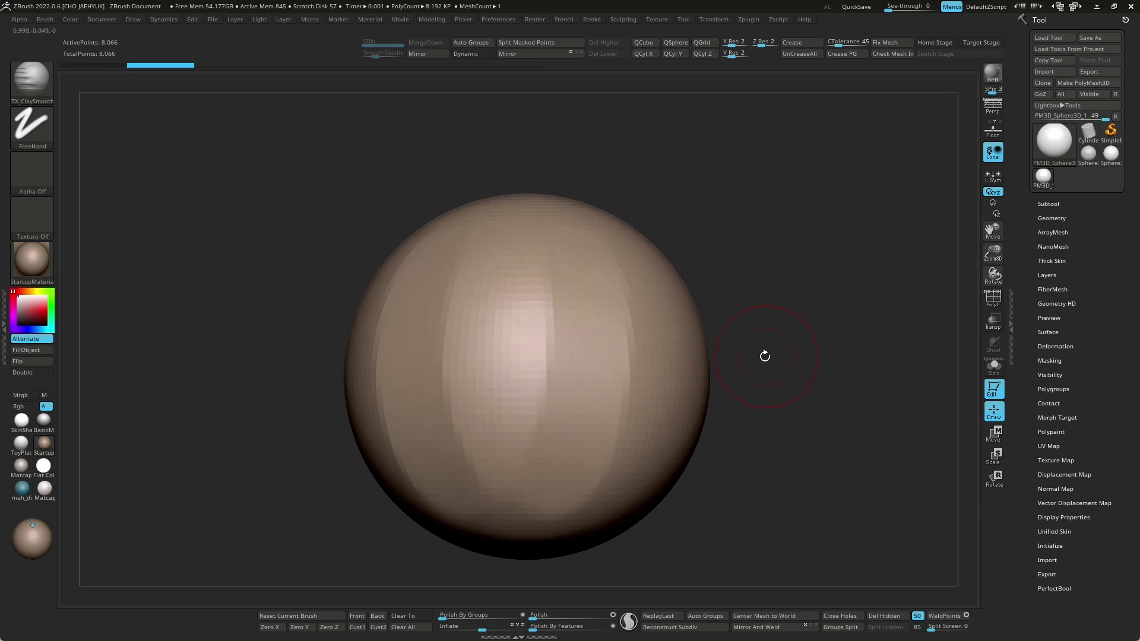
key(s)
mouse_move(764, 354)
mouse_down()
mouse_move(551, 285)
mouse_move(522, 491)
mouse_up()
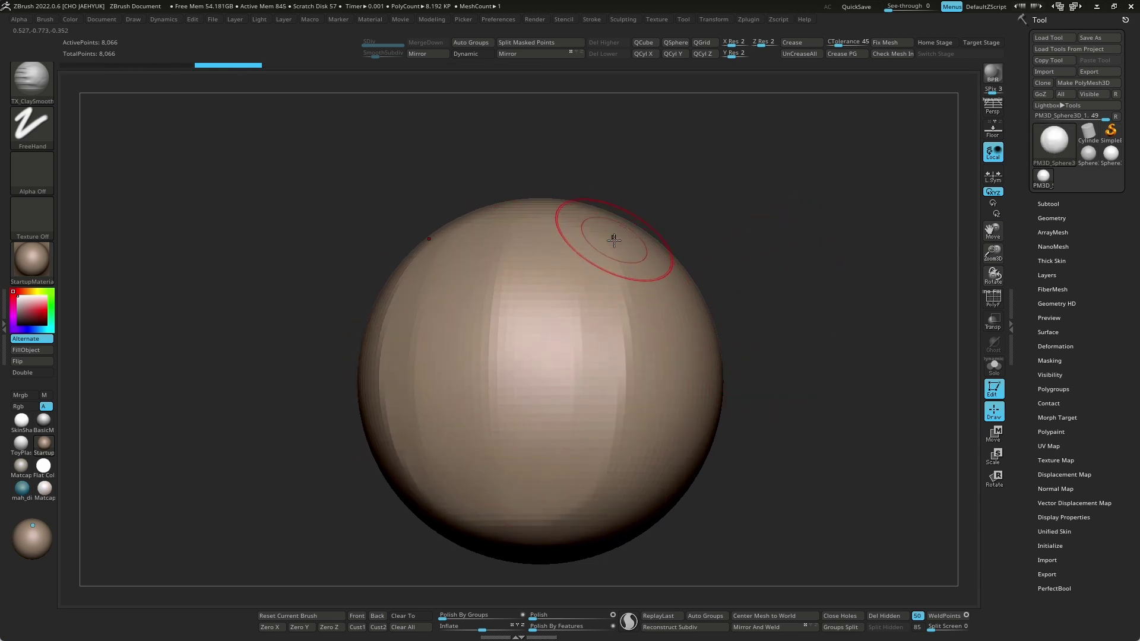
drag(560, 252, 578, 299)
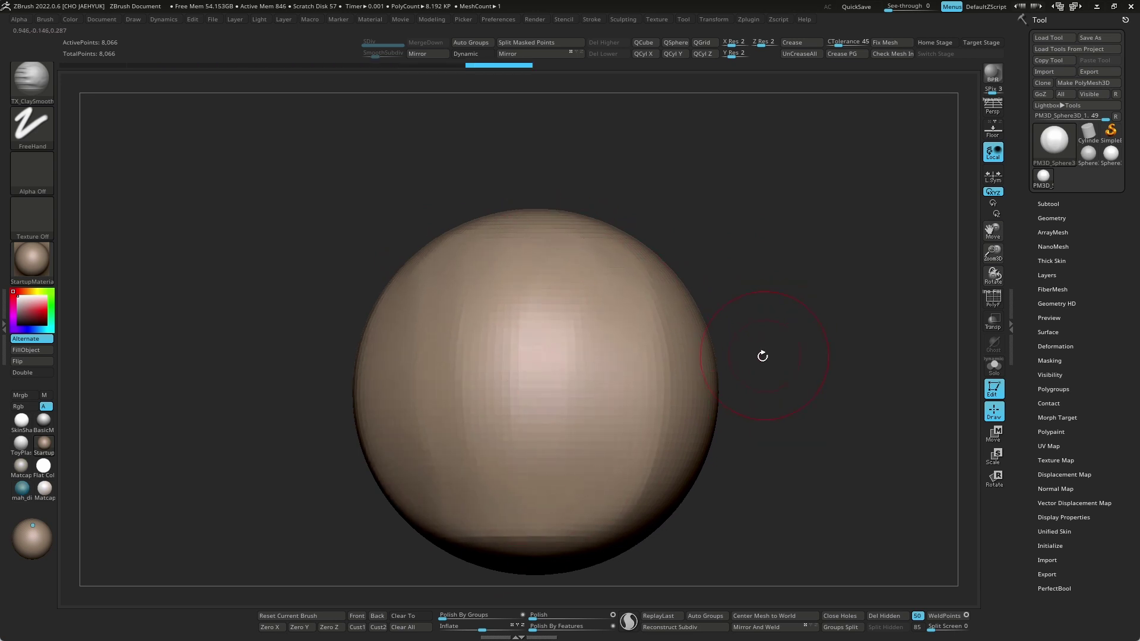
drag(761, 354, 633, 270)
key(s)
right_drag(633, 270, 661, 234)
key(b)
key(t)
key(d)
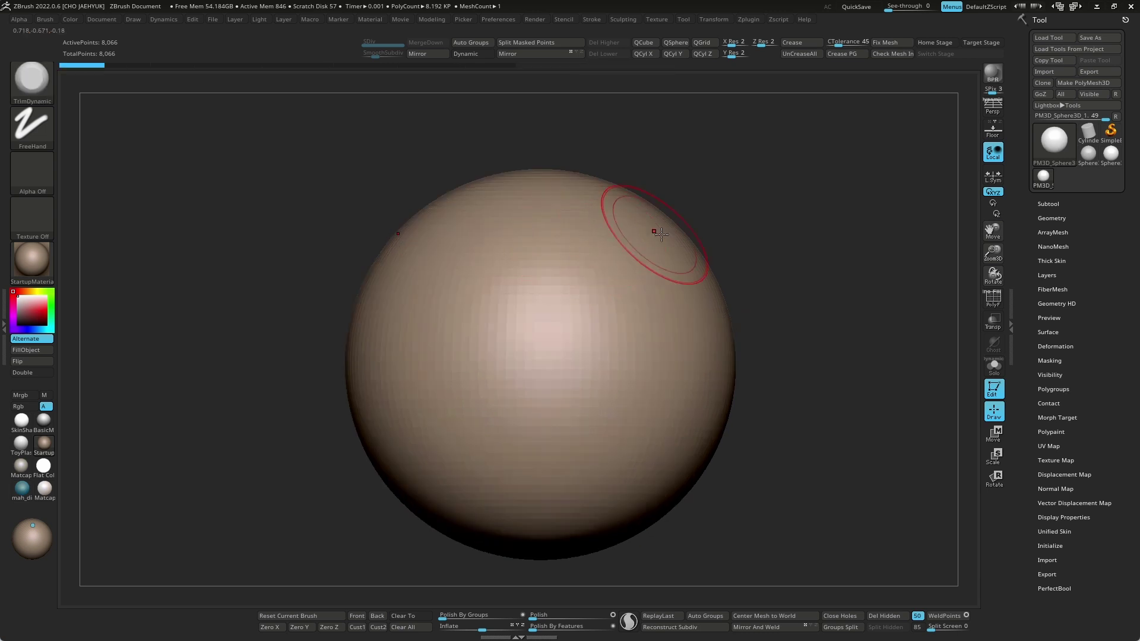
drag(564, 329, 589, 332)
Build up two mirrored clay mounds with ClayBuildup at a new brush size
key(s)
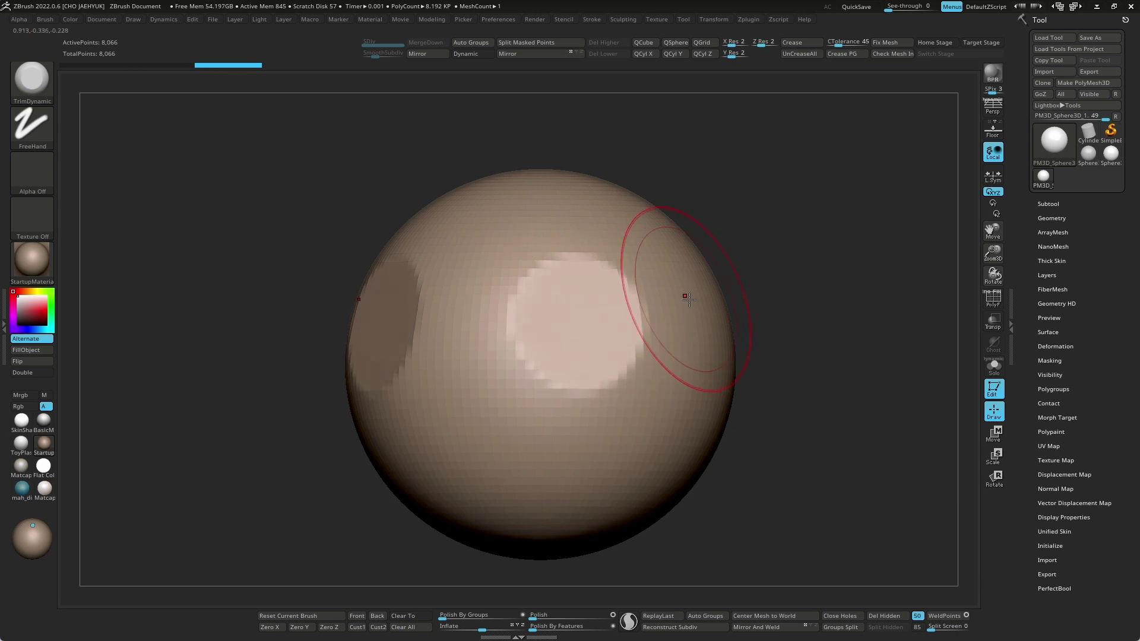
mouse_move(692, 297)
right_down()
mouse_move(721, 275)
mouse_move(797, 295)
right_up()
drag(523, 321, 572, 369)
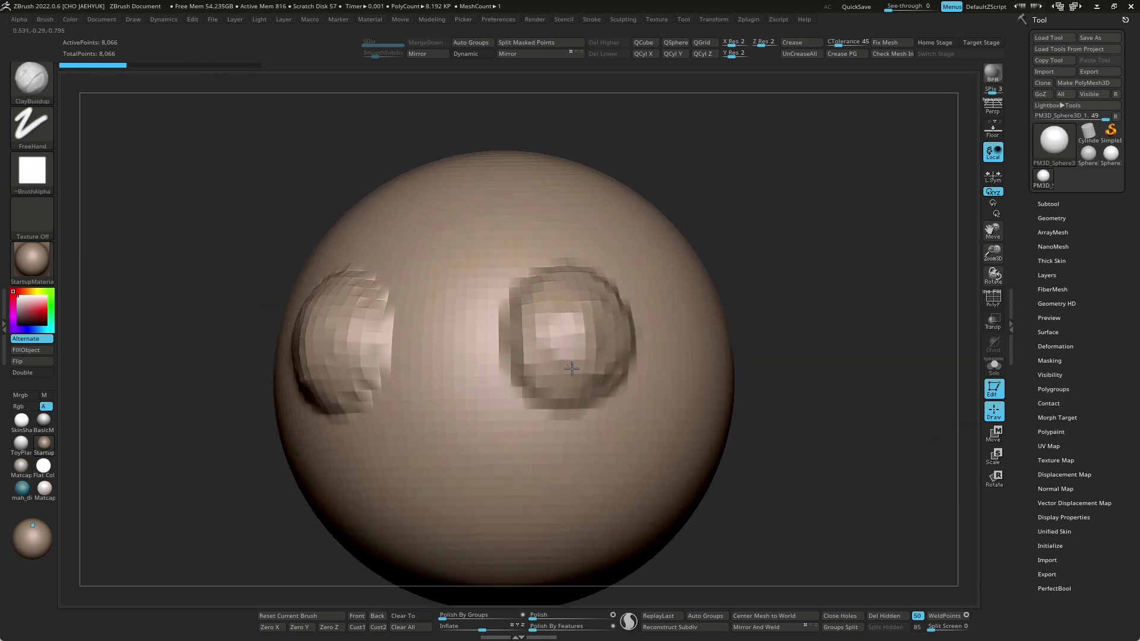
Trim the clay mounds flat with the TrimDynamic brush
key(b)
key(t)
key(d)
mouse_move(581, 323)
mouse_down()
mouse_move(594, 344)
mouse_move(593, 333)
mouse_up()
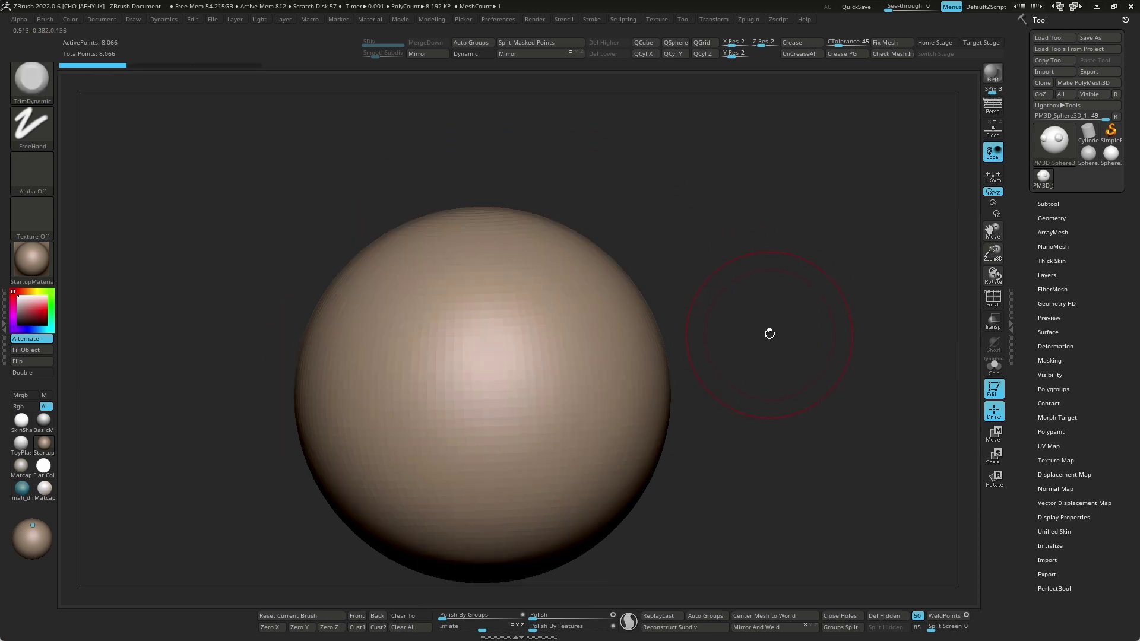
With a smaller Standard brush, sculpt two mirrored curved grooves down the sphere
key(b)
key(s)
key(t)
drag(731, 341, 713, 341)
mouse_move(722, 348)
mouse_down()
mouse_move(735, 352)
mouse_move(766, 311)
mouse_up()
key(s)
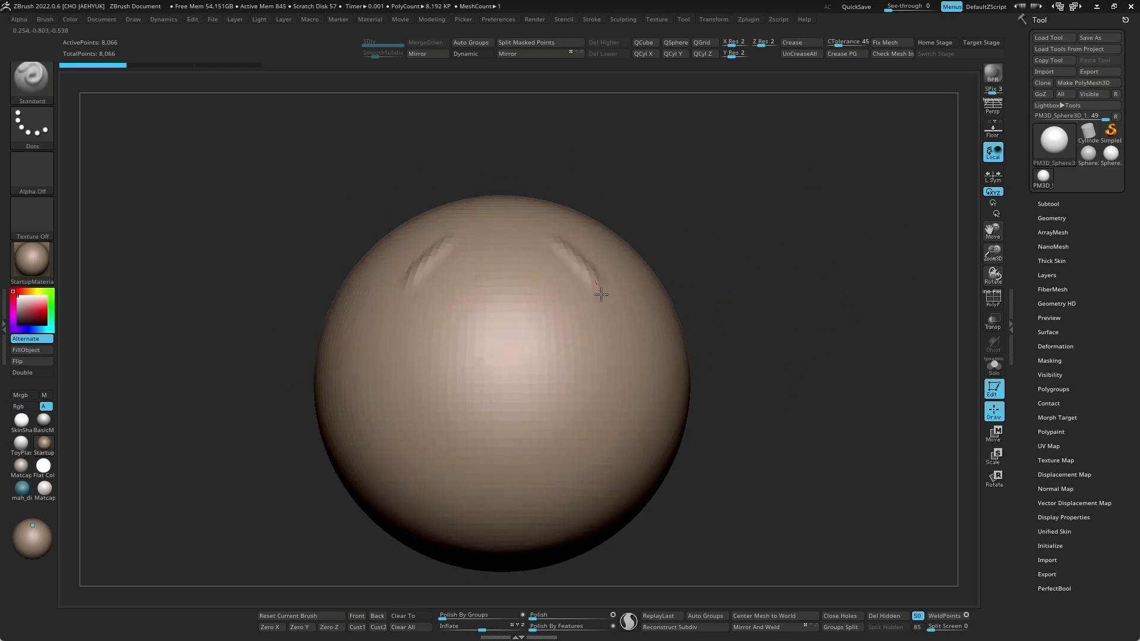
drag(548, 266, 599, 448)
mouse_move(756, 354)
mouse_down()
mouse_move(610, 273)
mouse_move(591, 484)
mouse_up()
Subdivide the mesh, add another mirrored groove, then undo the grooves and subdivision
key(ctrl+d)
key(s)
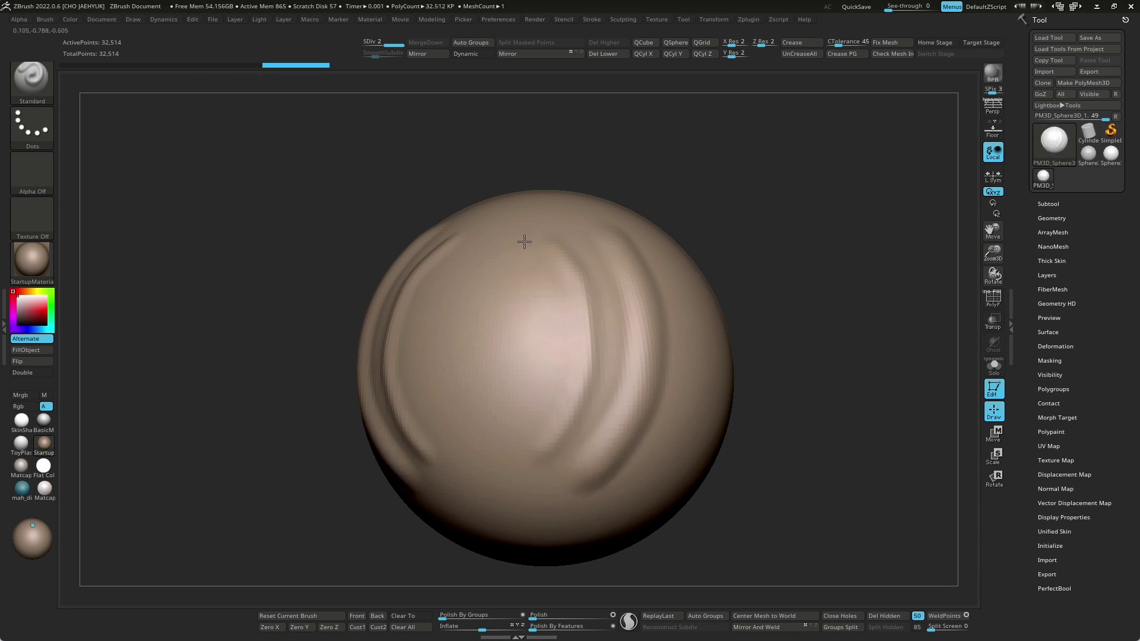
drag(521, 241, 519, 412)
mouse_move(742, 404)
mouse_down()
mouse_move(794, 337)
mouse_move(780, 365)
mouse_up()
key(ctrl+z)
key(ctrl+z)
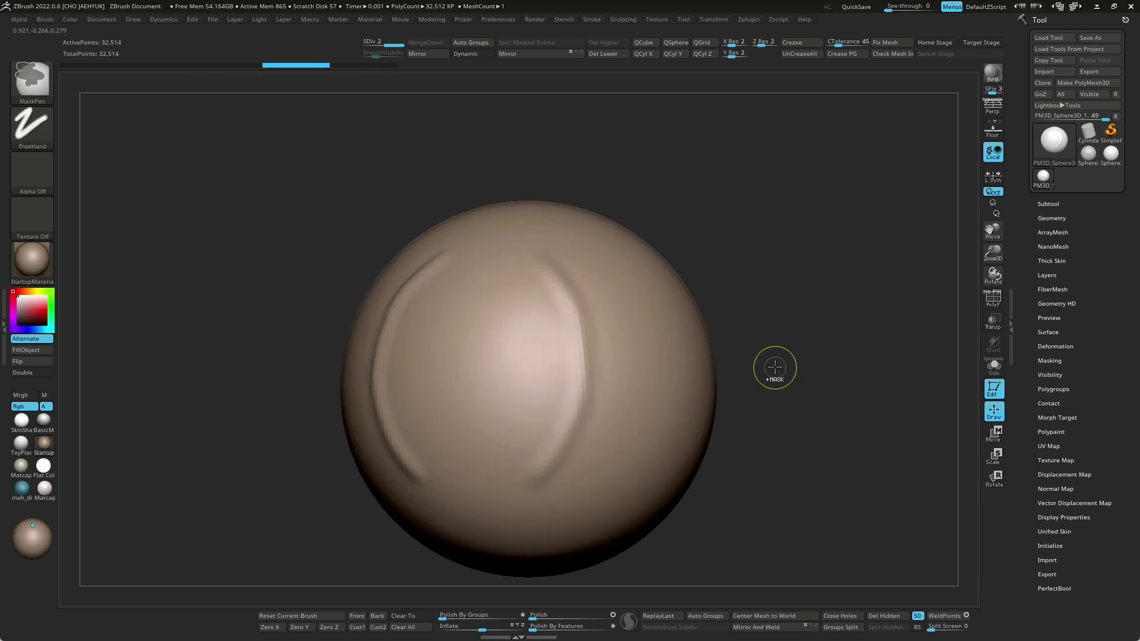
key(ctrl+z)
key(ctrl+z)
key(ctrl+z)
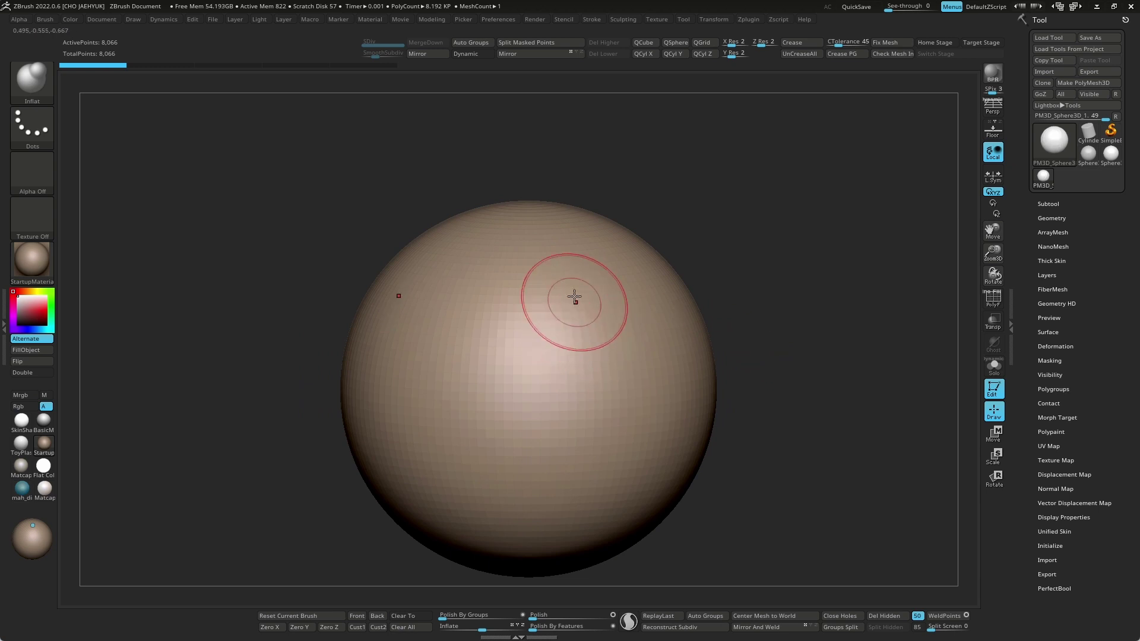
Add mirrored Inflate bumps high and low on the sphere, then undo them
drag(578, 321, 581, 309)
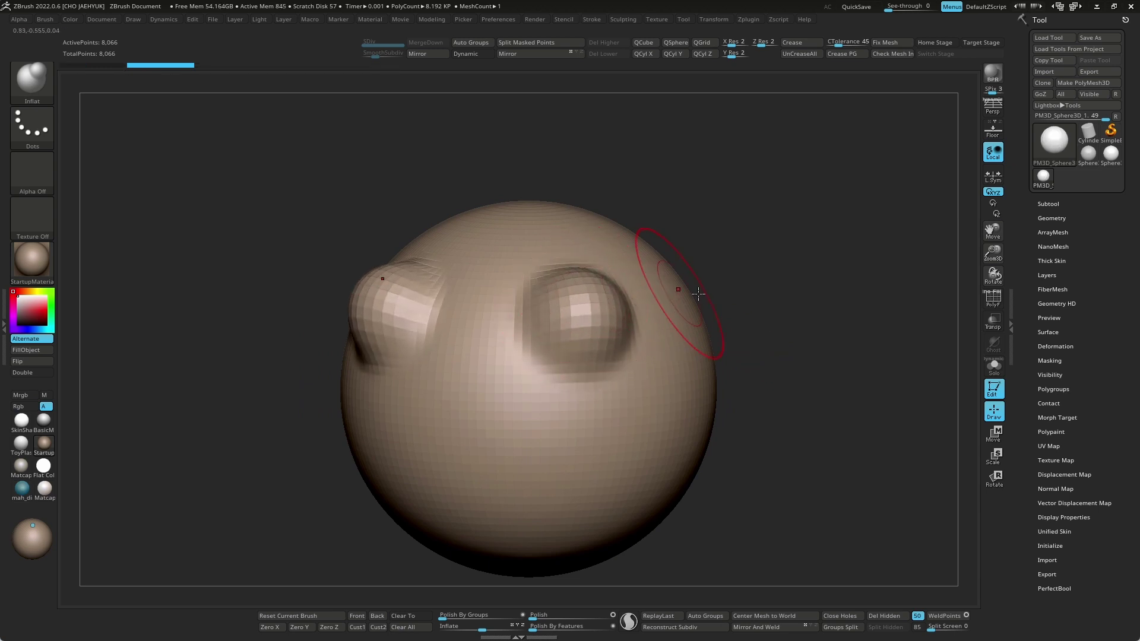
drag(692, 297, 726, 271)
drag(543, 412, 545, 409)
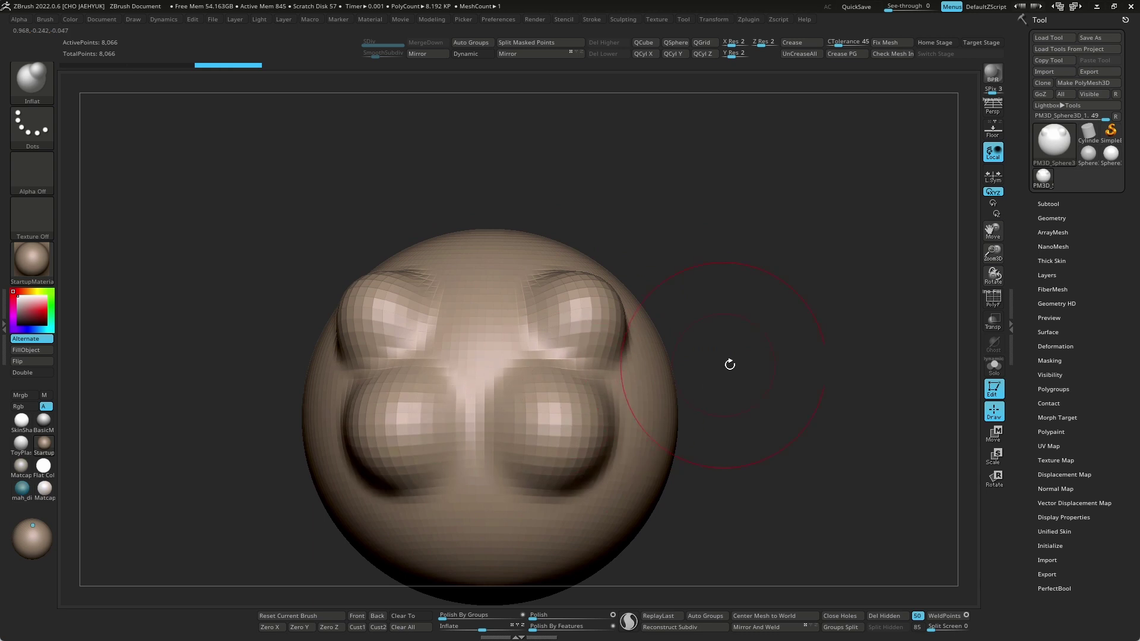
key(s)
mouse_move(731, 364)
mouse_down()
mouse_move(674, 386)
mouse_move(683, 382)
mouse_up()
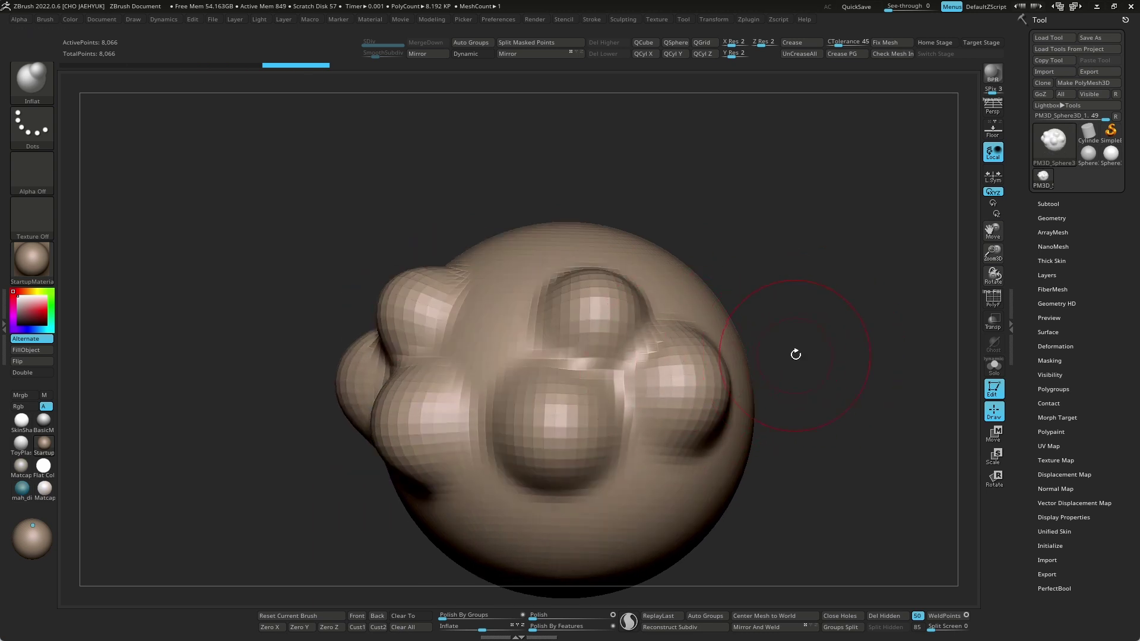
key(ctrl+z)
key(ctrl+z)
key(ctrl+z)
key(ctrl+z)
key(ctrl+z)
key(ctrl+z)
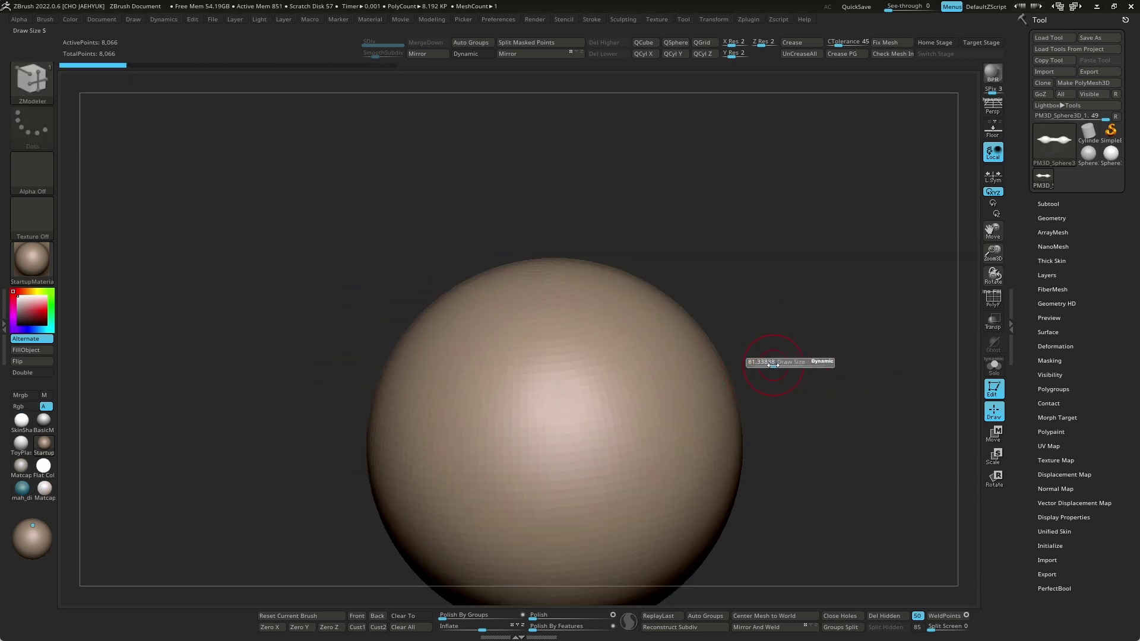
Choose Insert Polyloops as the ZModeler polygon action
mouse_move(774, 365)
mouse_down()
mouse_move(806, 372)
mouse_move(805, 323)
mouse_up()
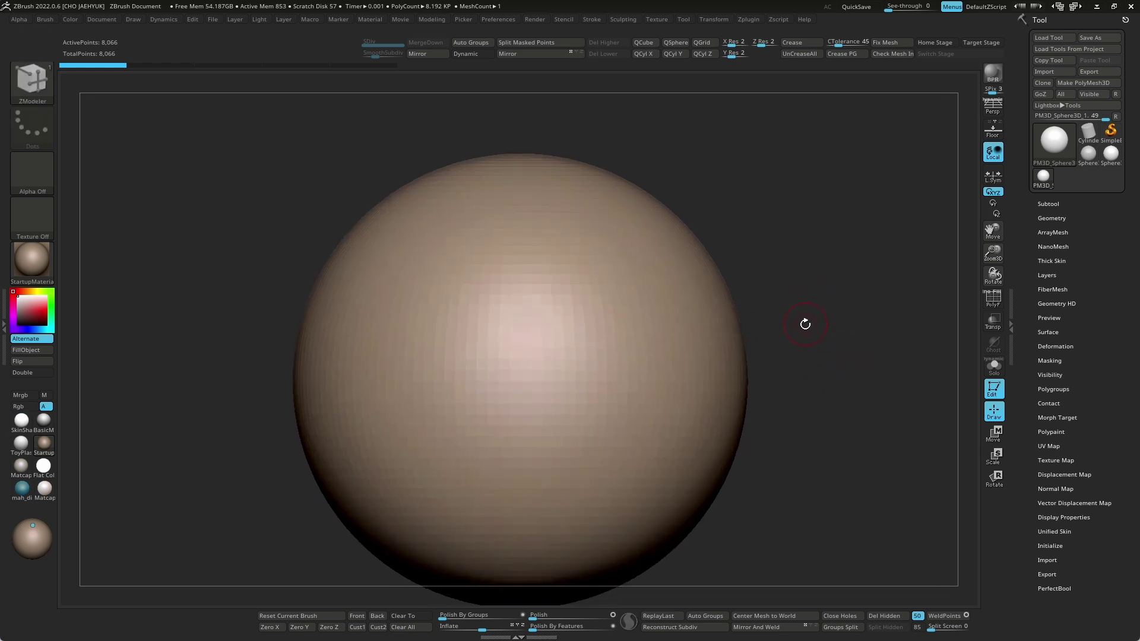
drag(829, 385, 760, 372)
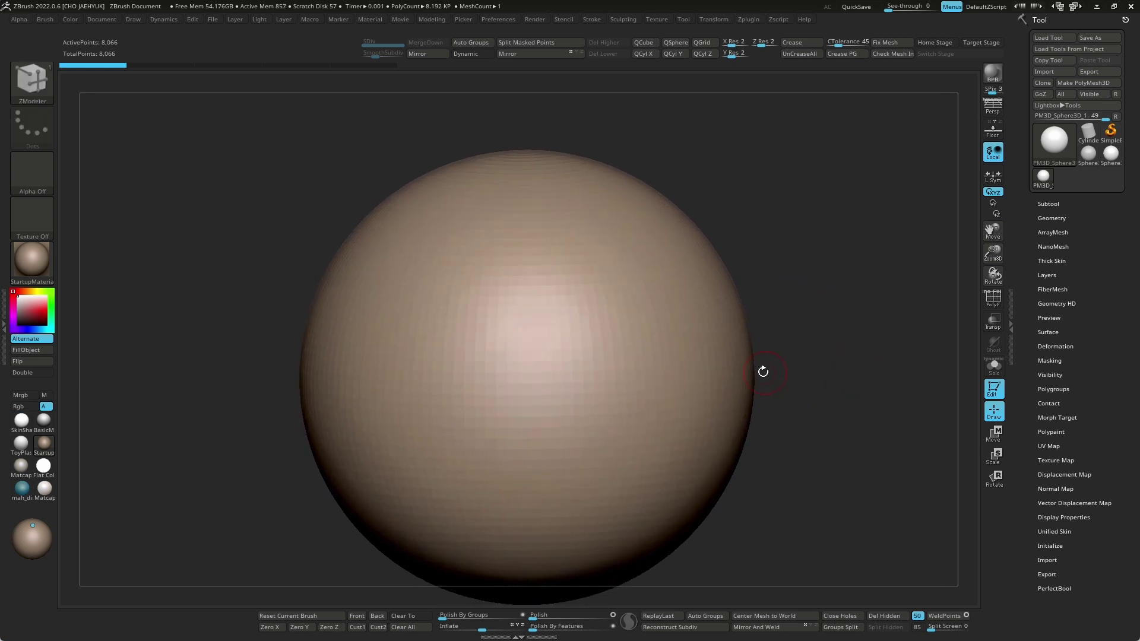
key(space)
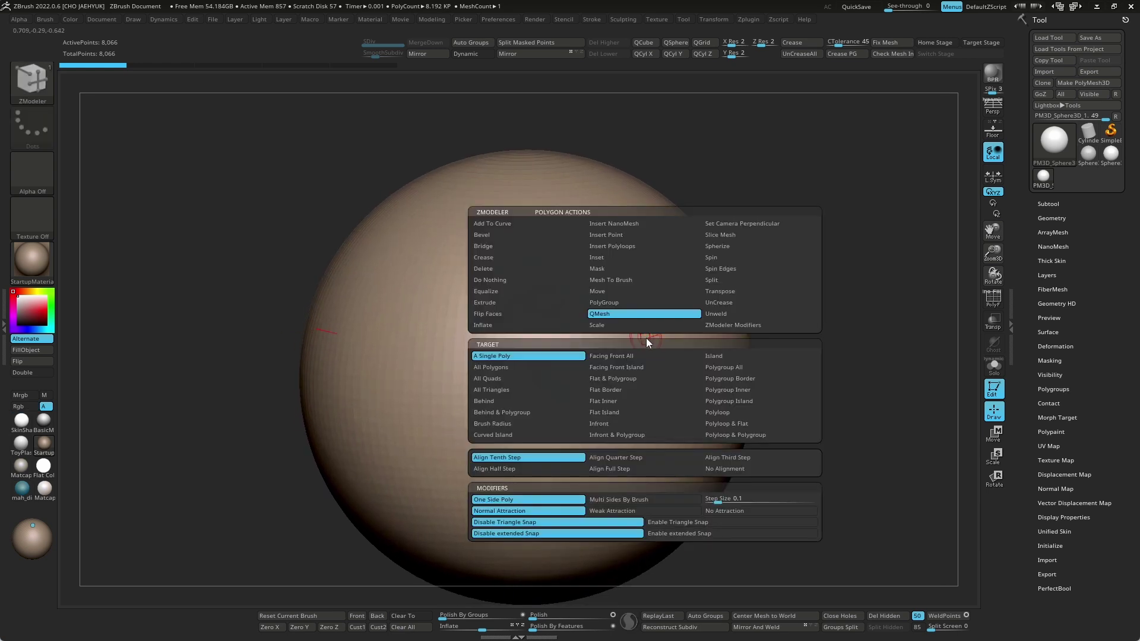
click(599, 247)
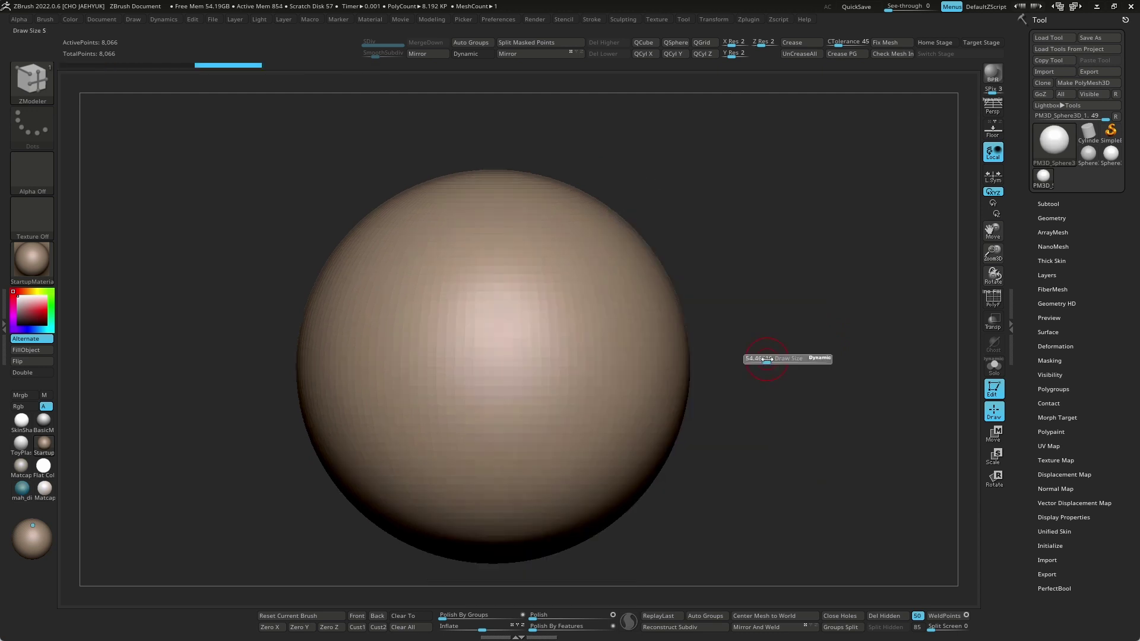
Dismiss the MaskPen note and turn the newly loaded hair mesh to a new angle
drag(751, 356, 797, 380)
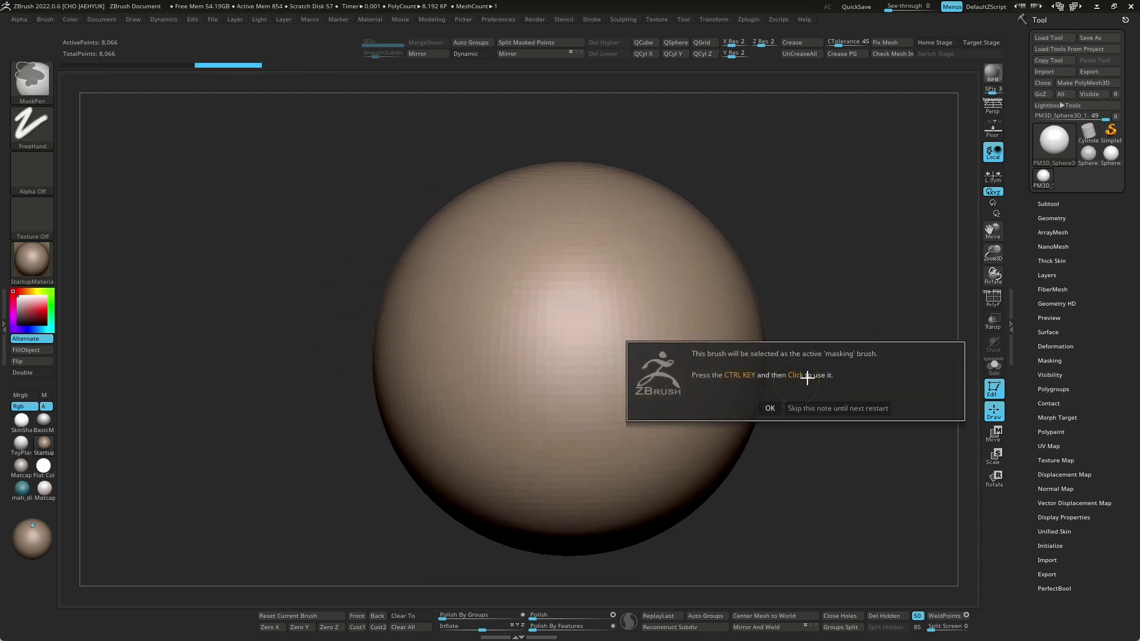
click(822, 408)
drag(822, 409, 797, 377)
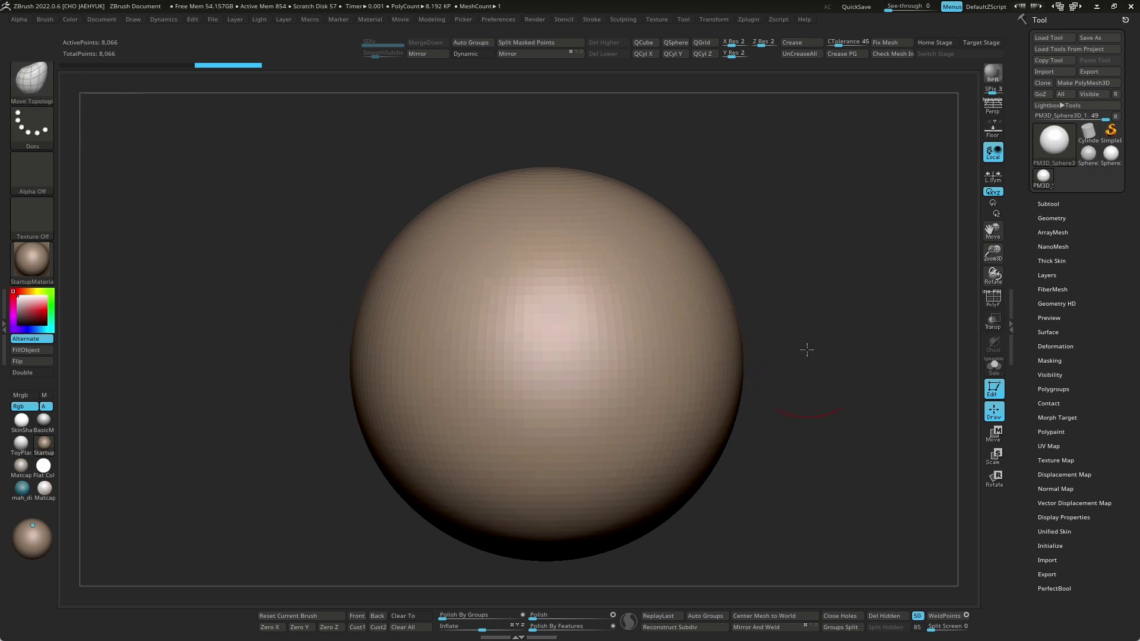
mouse_move(807, 349)
mouse_down()
mouse_move(777, 354)
mouse_move(787, 394)
mouse_up()
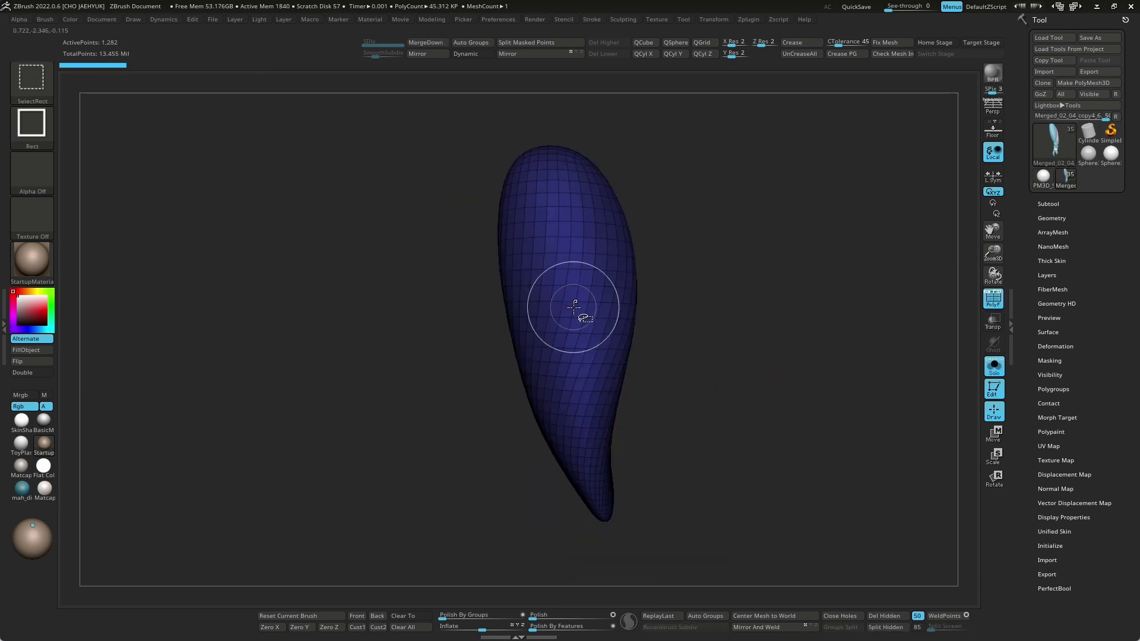
mouse_move(580, 305)
mouse_down()
mouse_move(611, 323)
mouse_move(675, 318)
mouse_move(785, 354)
mouse_move(726, 401)
mouse_up()
Unhide the upper hair pieces, isolate the purple strip, then show all pieces again
ctrl+shift+click(786, 354)
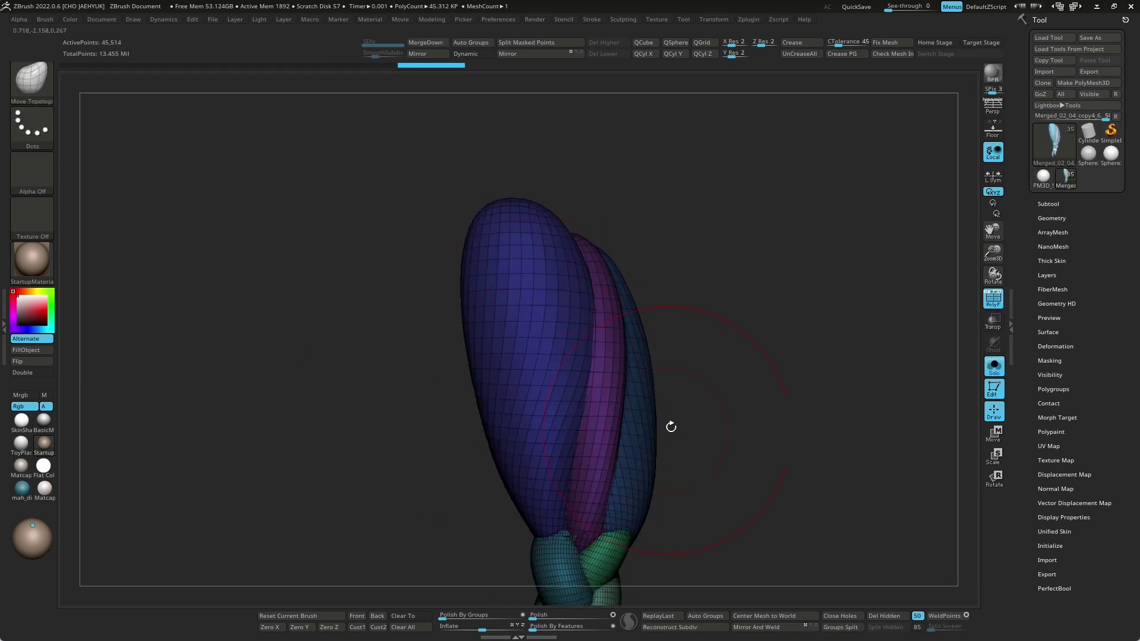
mouse_move(672, 427)
mouse_down()
mouse_move(736, 373)
mouse_move(707, 369)
mouse_move(716, 349)
mouse_up()
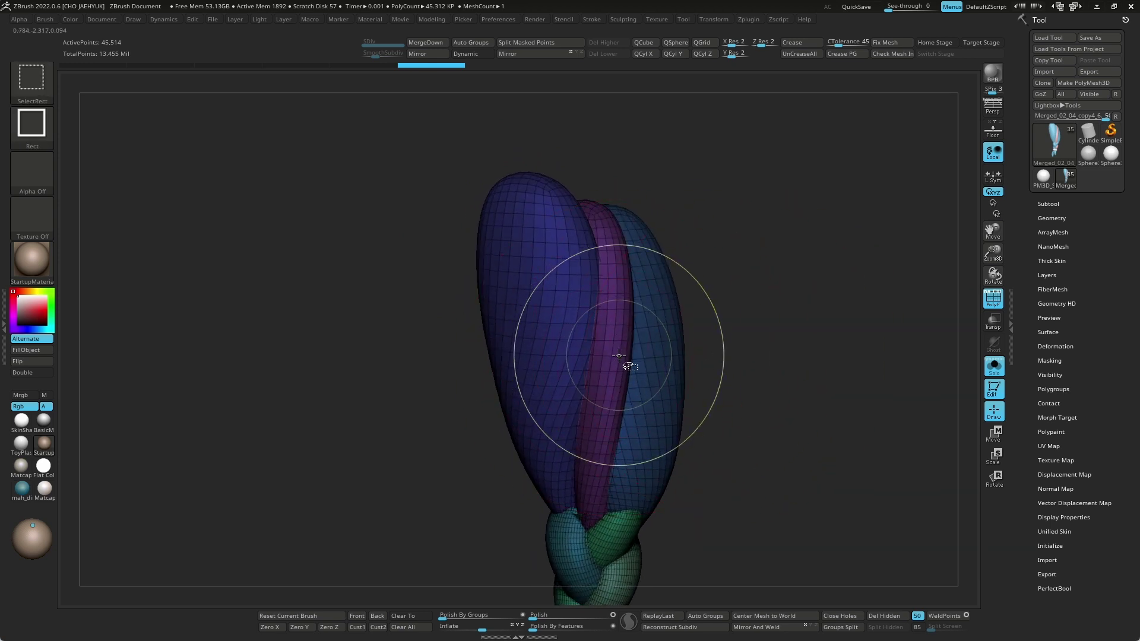
ctrl+shift+click(620, 356)
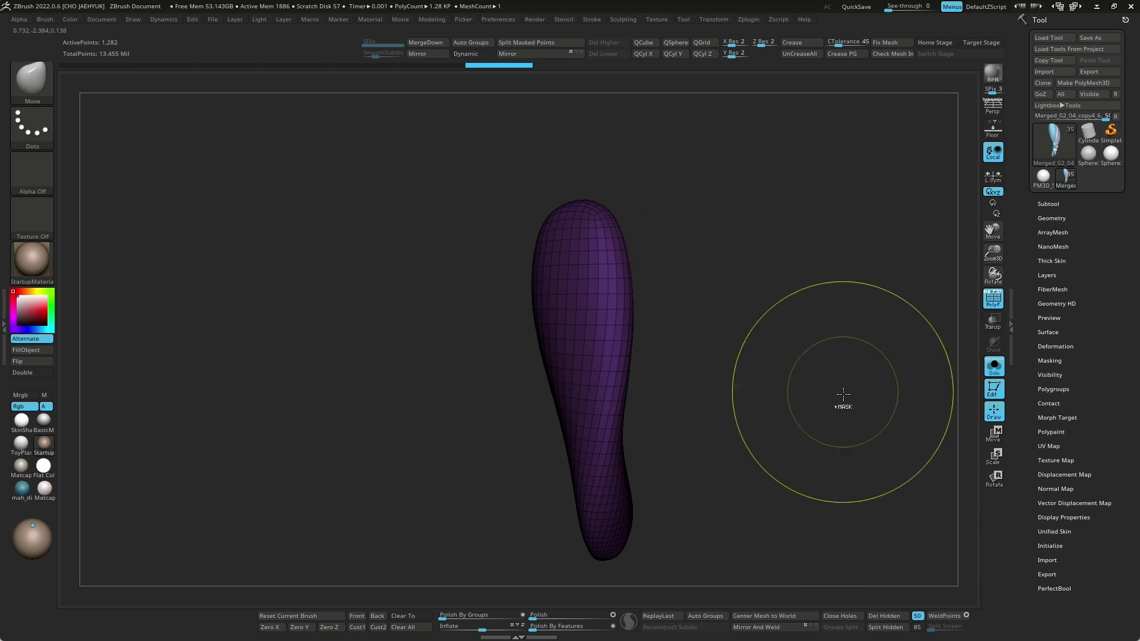
ctrl+shift+click(837, 412)
drag(836, 413, 795, 369)
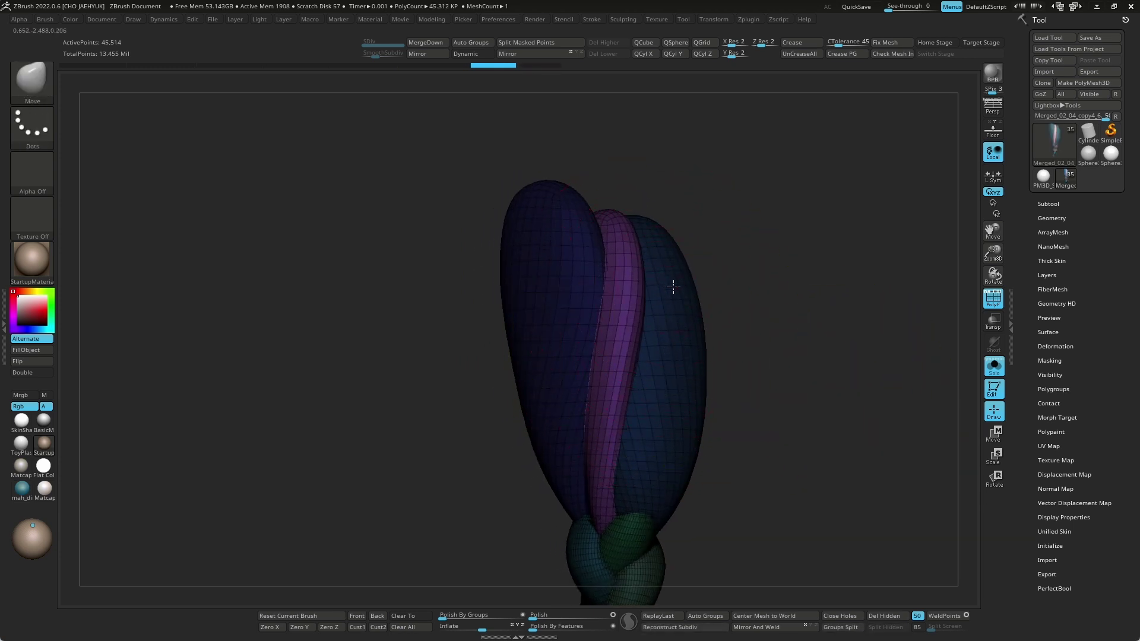
mouse_move(759, 381)
mouse_down()
mouse_move(809, 402)
mouse_move(796, 389)
mouse_up()
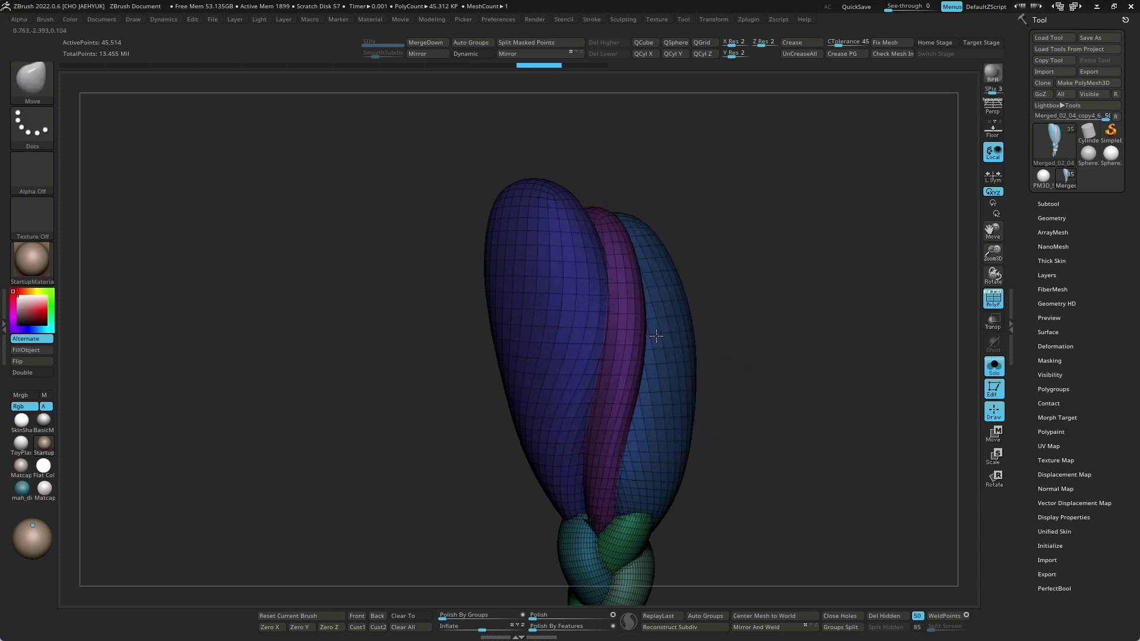
Push the pink strip's right edge outward with Move Topological, then undo it
key(ctrl)
drag(621, 331, 665, 335)
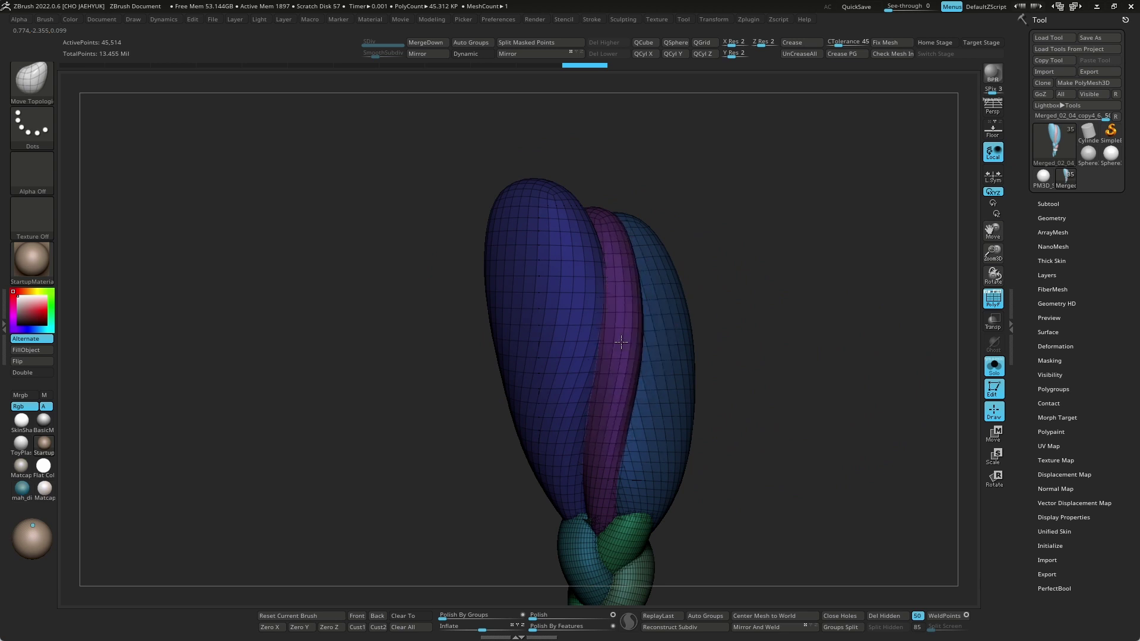
key(ctrl+z)
key(ctrl+z)
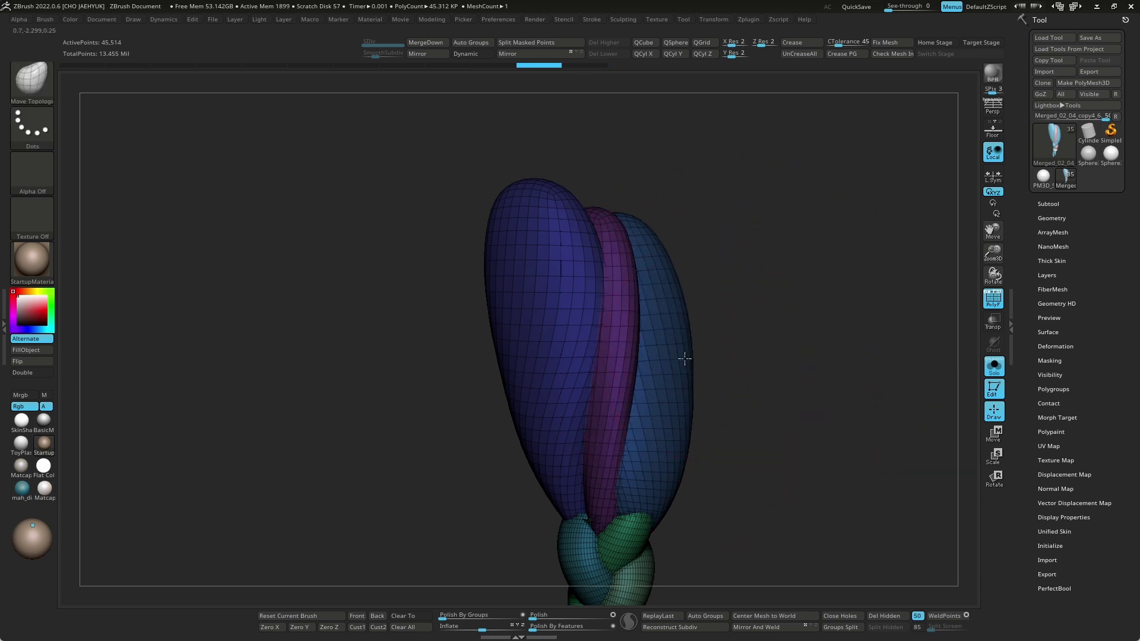
key(ctrl+z)
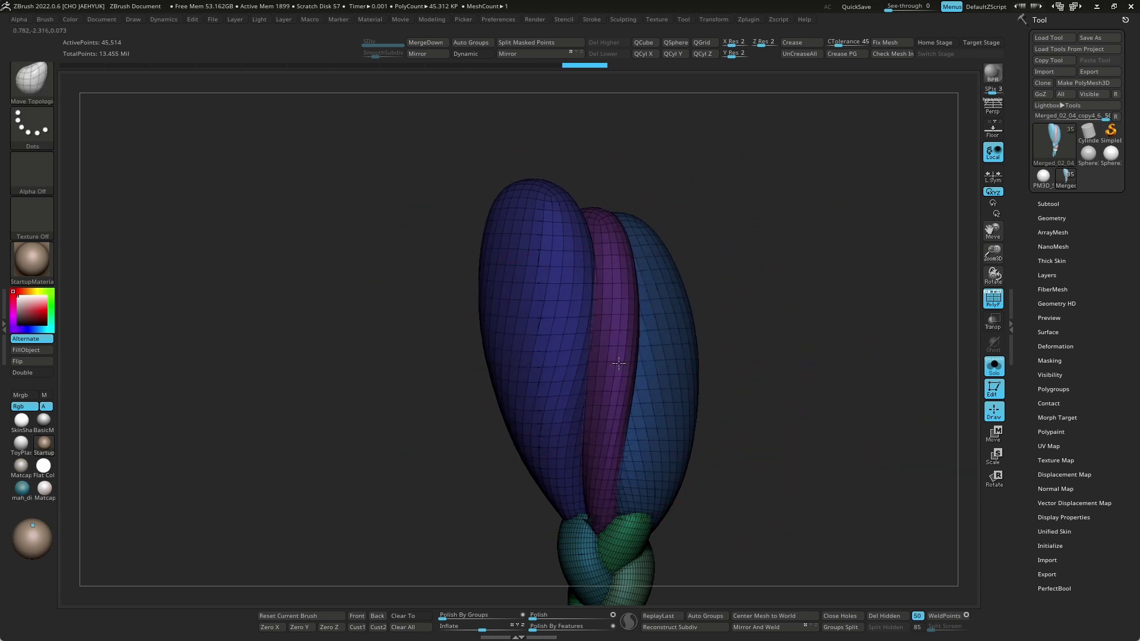
Rotate the braid into view and isolate the teal and green strands in turn
mouse_move(771, 476)
mouse_down()
mouse_move(771, 344)
mouse_move(706, 370)
mouse_up()
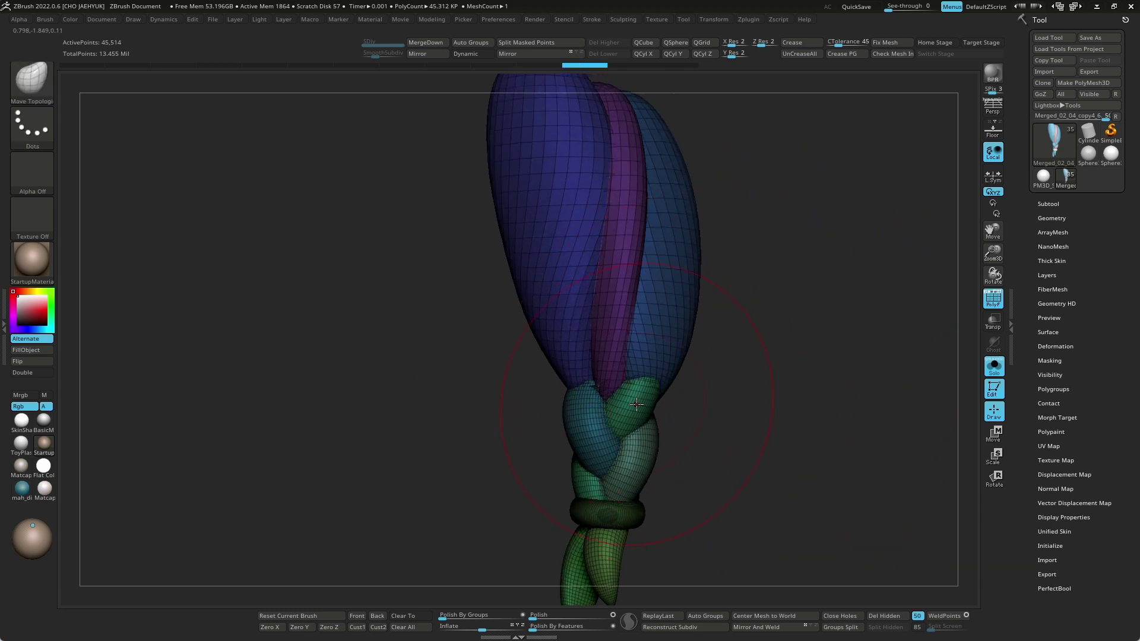
drag(658, 404, 569, 462)
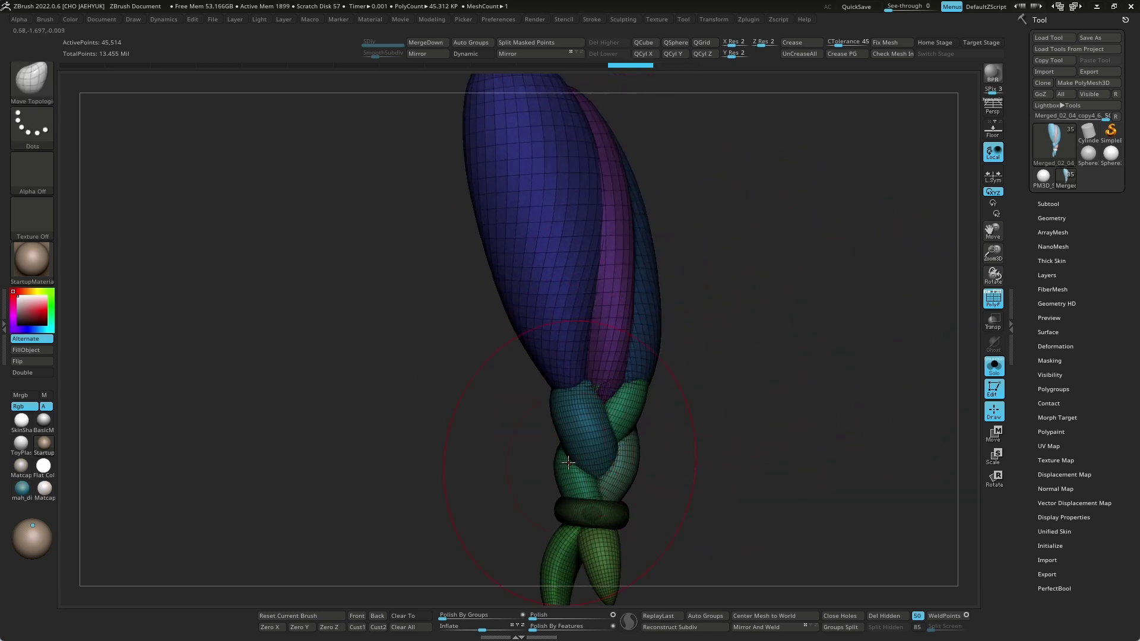
drag(756, 423, 630, 408)
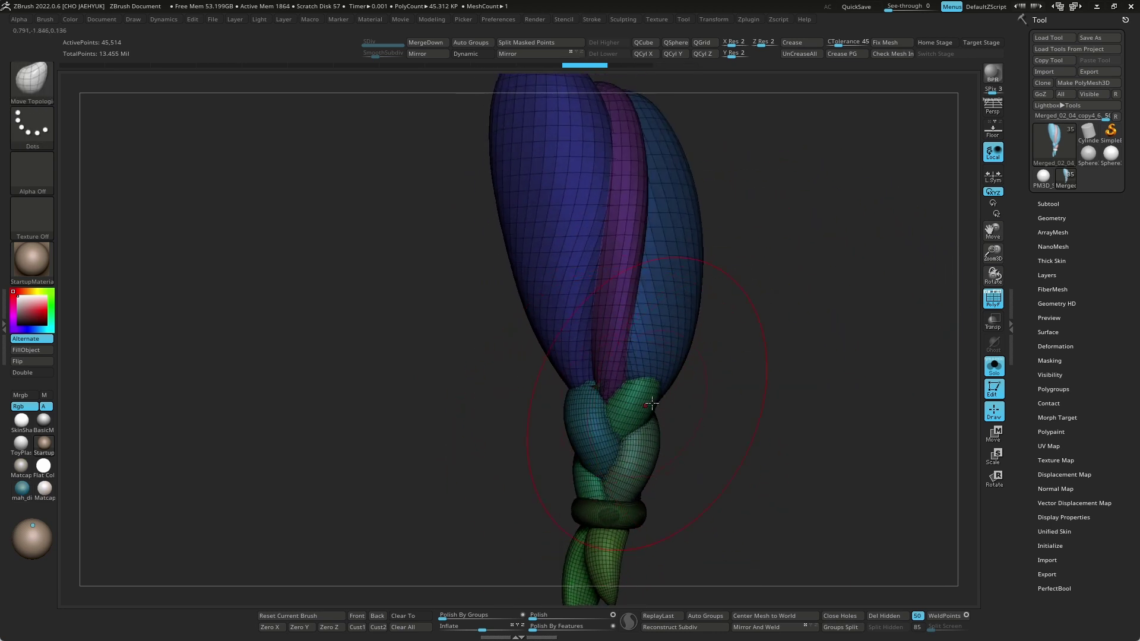
ctrl+shift+click(585, 418)
ctrl+shift+click(725, 419)
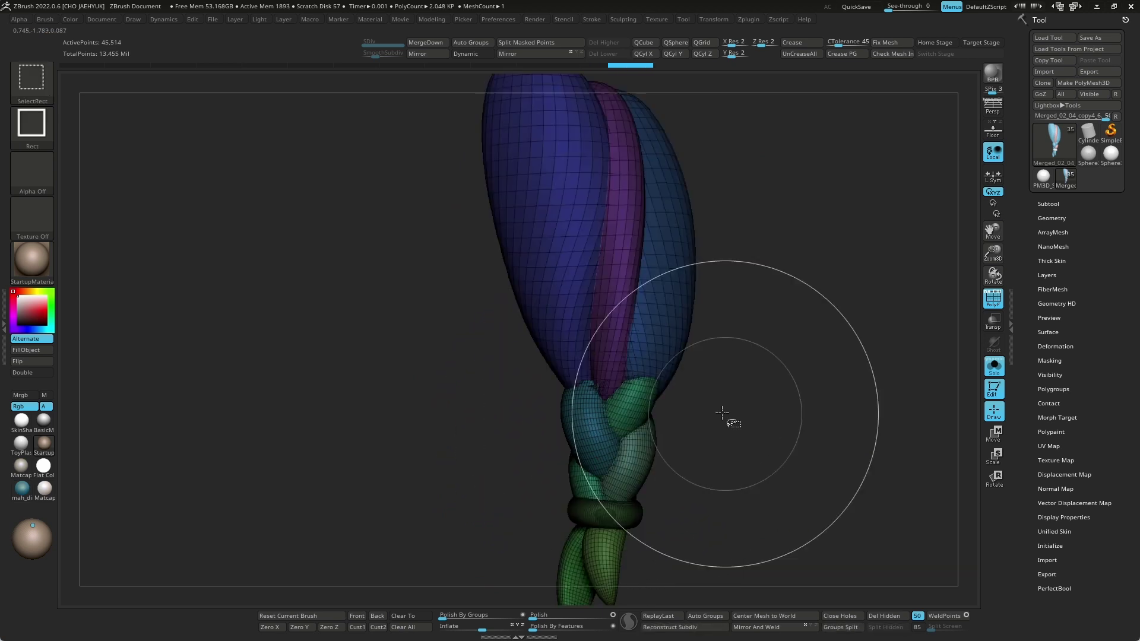
ctrl+shift+click(653, 416)
ctrl+shift+click(732, 423)
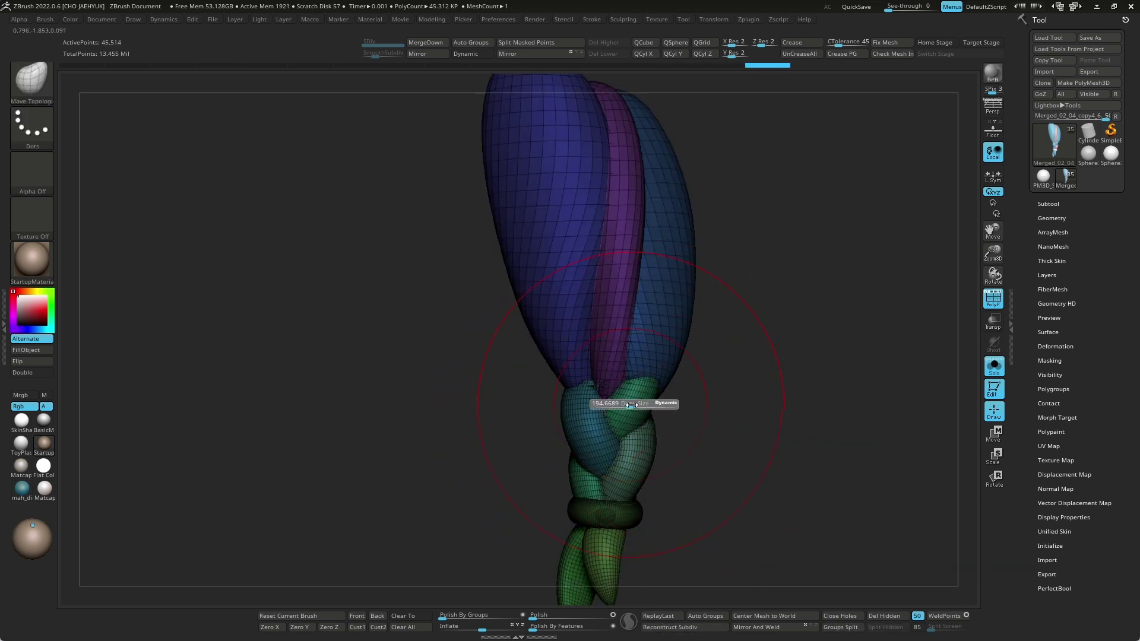
drag(715, 438, 725, 402)
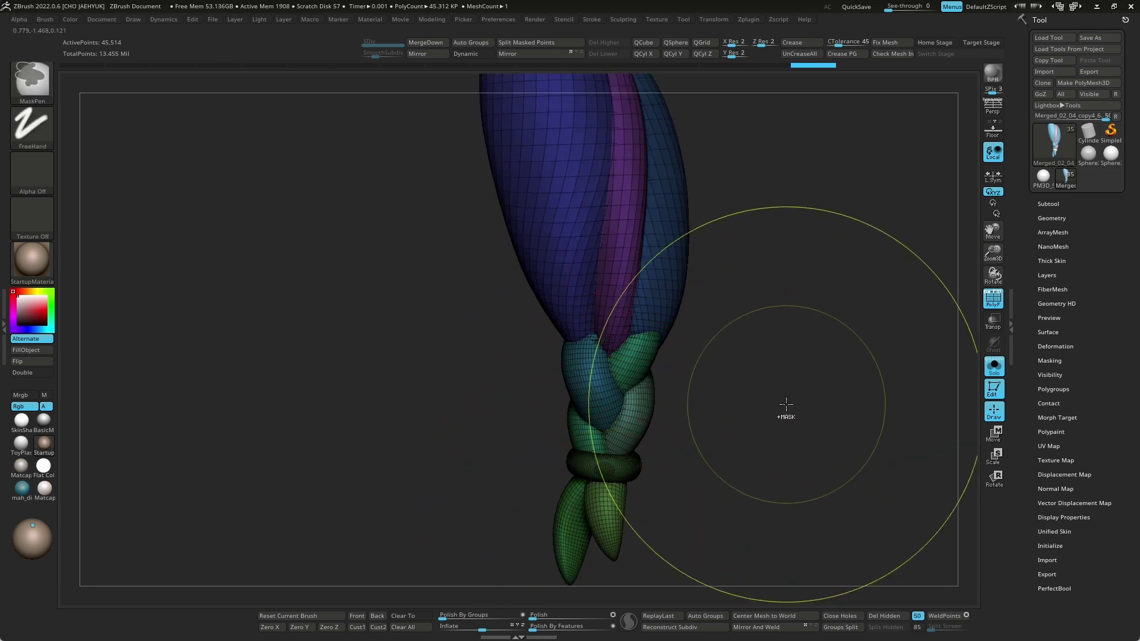
Turn on the PolyF wireframe and DynaMesh the box into dense even polygons
click(993, 304)
key(shift+f)
alt+drag(779, 360, 755, 367)
key(shift+f)
key(space)
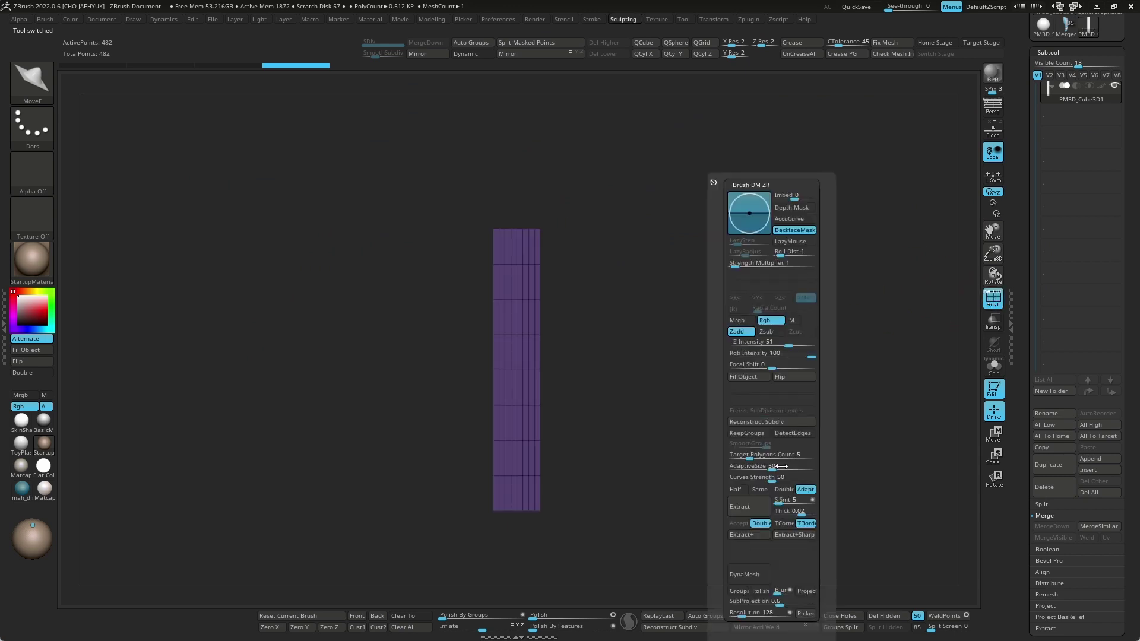
click(745, 574)
key(s)
drag(771, 384, 740, 384)
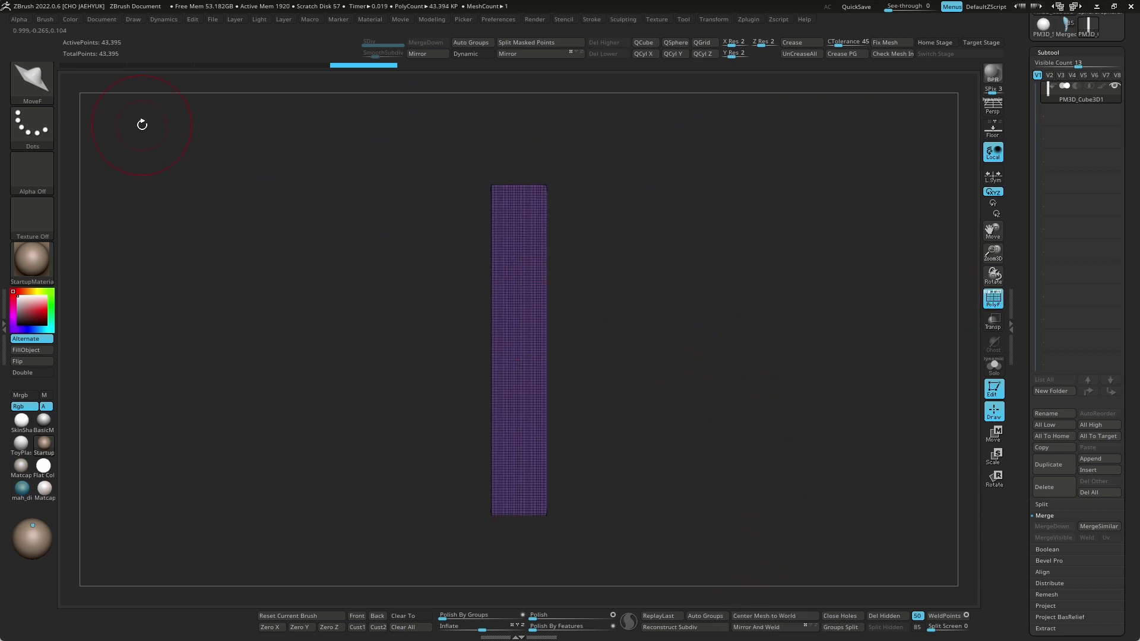
Open the SK folder under LightBox's Brush tab, then close the browser
key(comma)
click(183, 79)
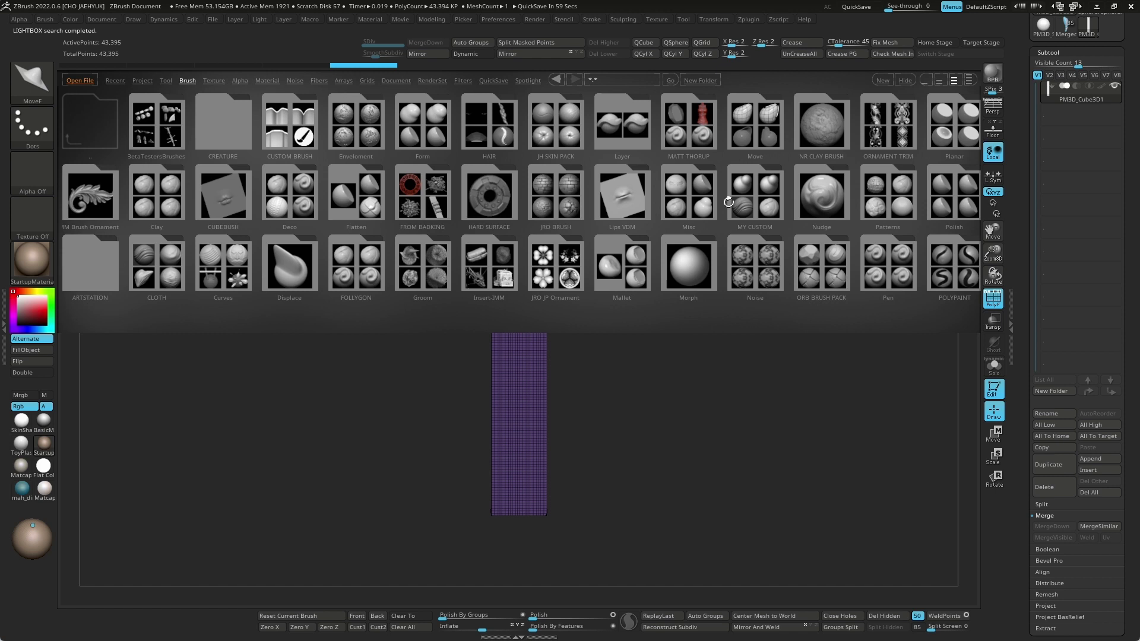
drag(729, 202, 509, 203)
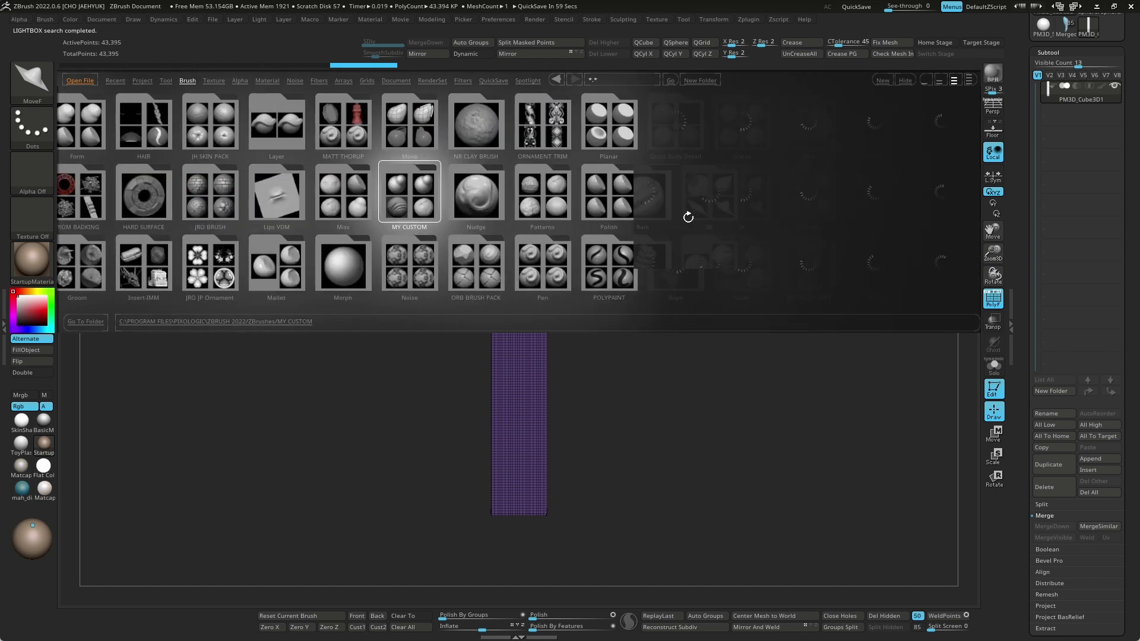
double_click(509, 203)
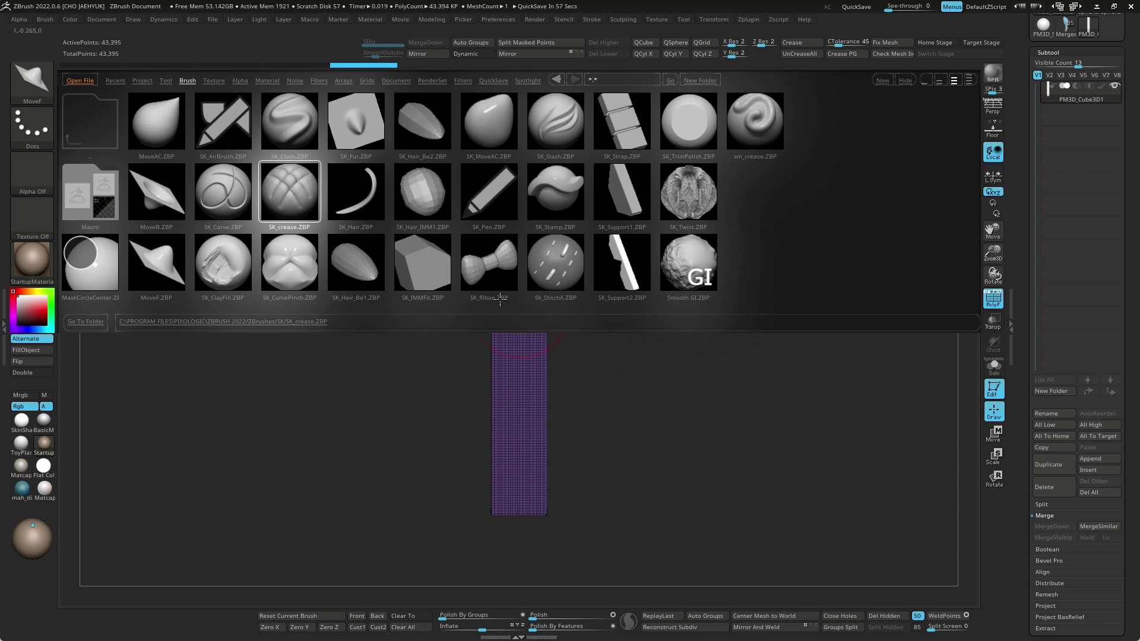
key(comma)
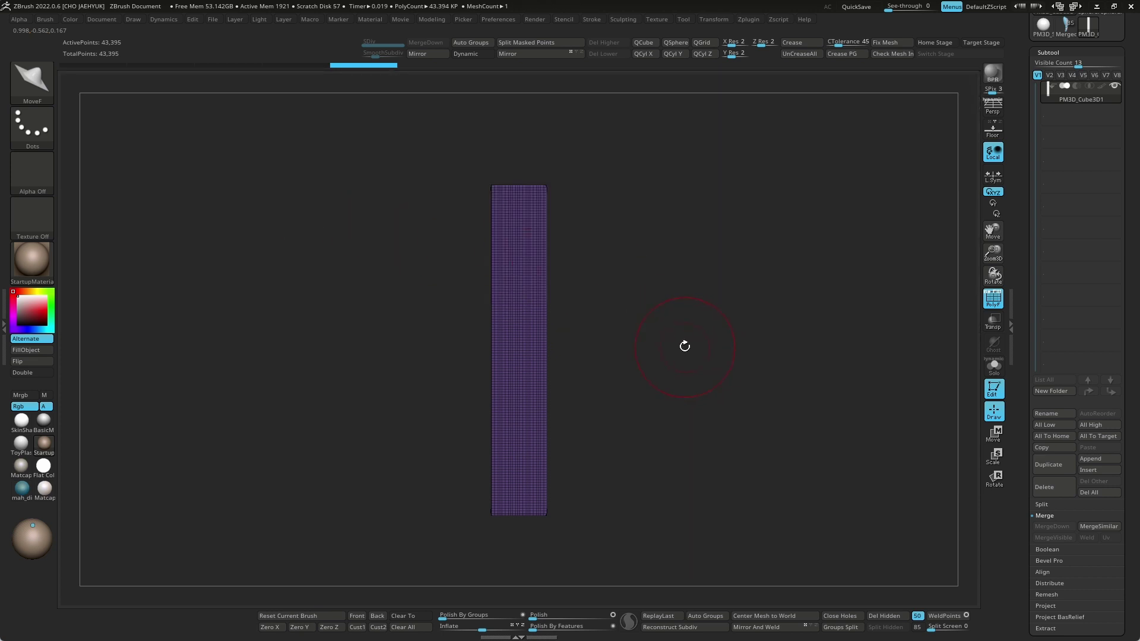
Set the MoveF draw size, pull a bulge from the column's right edge, and undo it
key(s)
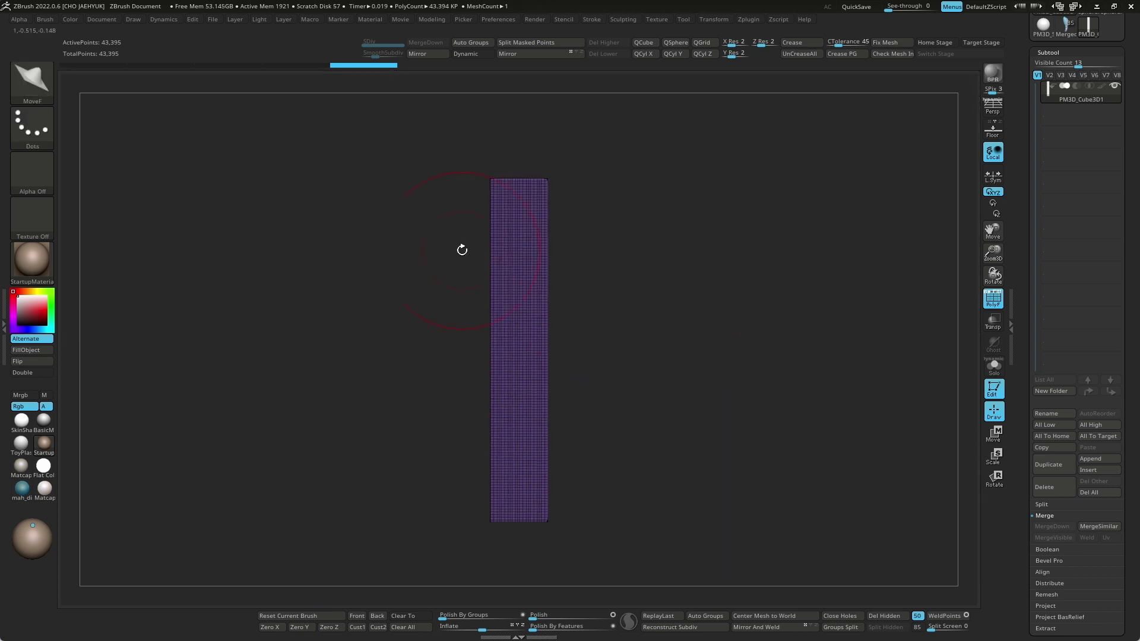
scroll(695, 367, down, 2)
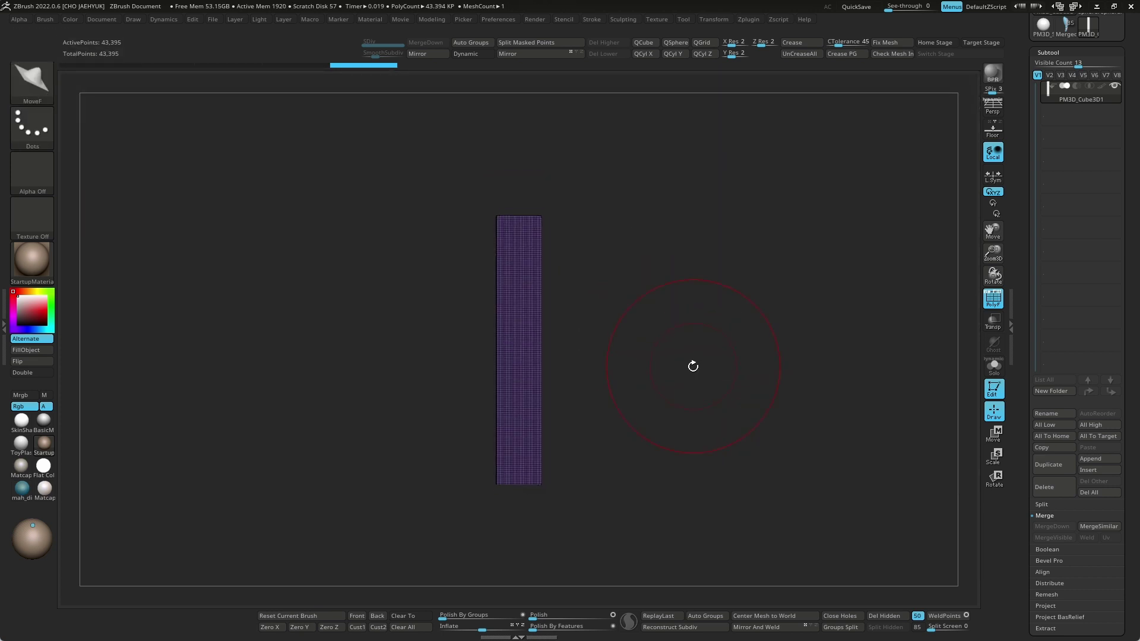
scroll(646, 374, up, 1)
scroll(643, 386, up, 1)
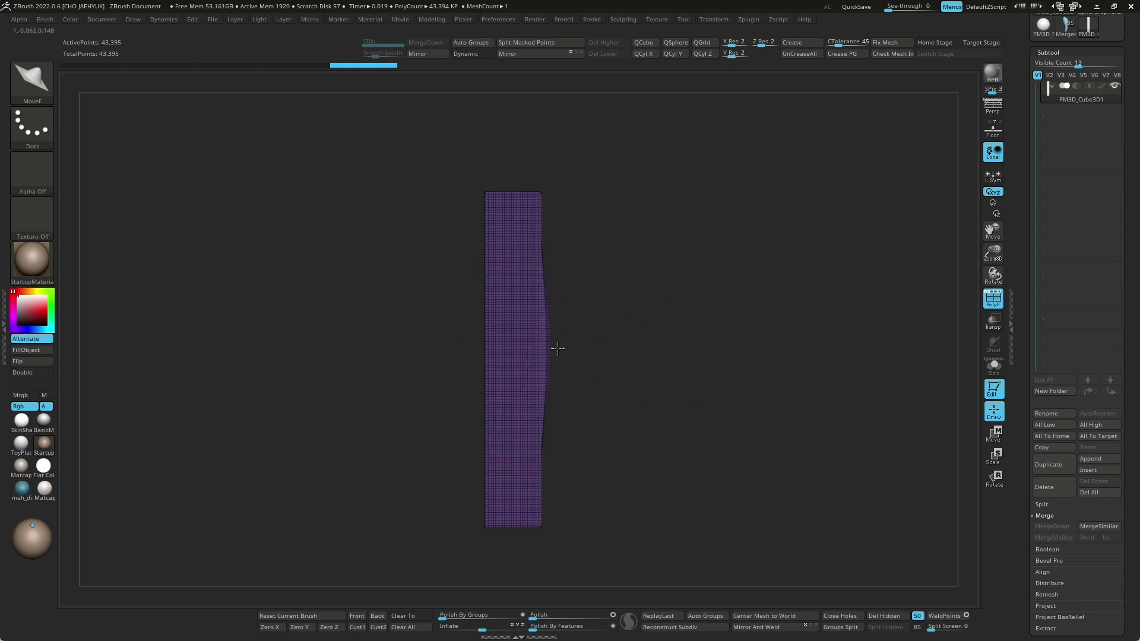
drag(557, 348, 641, 357)
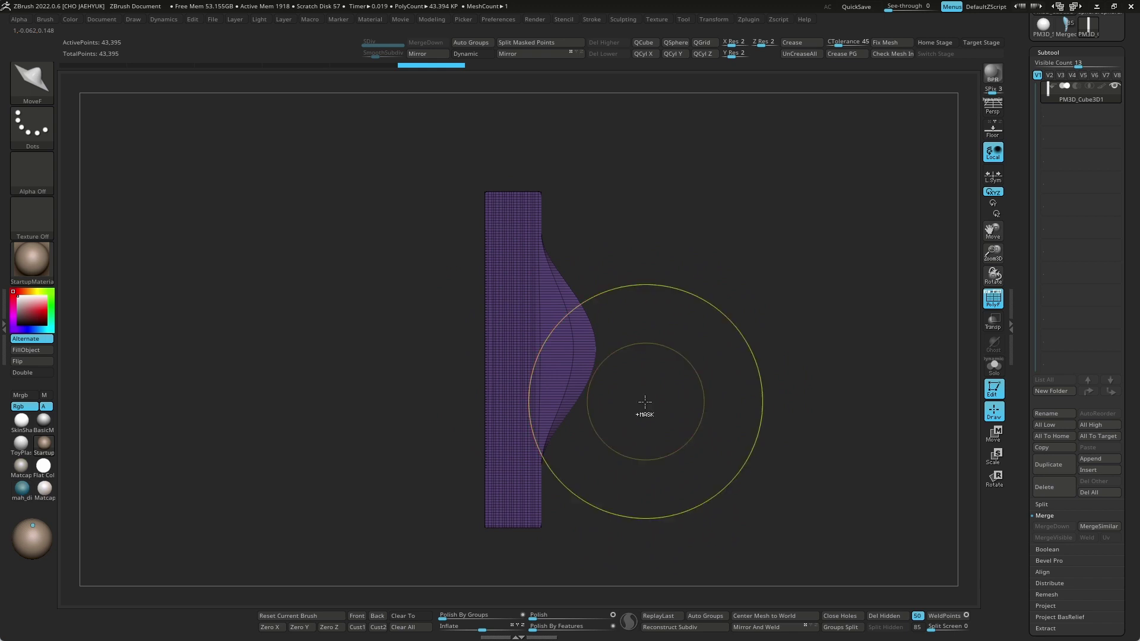
key(ctrl+z)
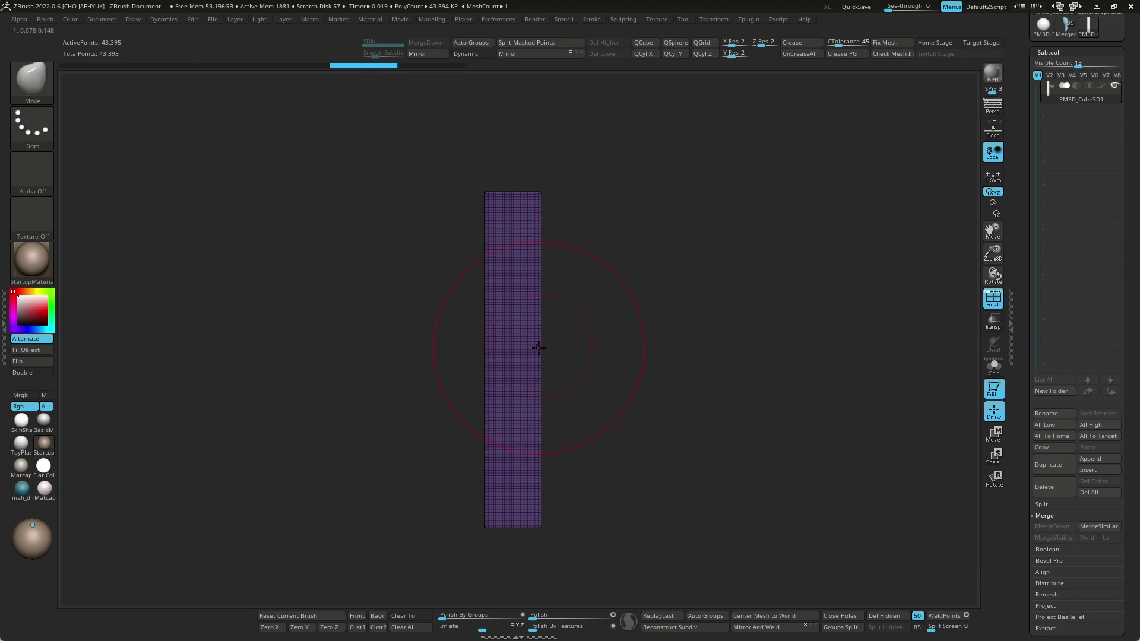
Pull repeated bulges from the right edge, undoing them, then orbit around the column
drag(539, 348, 612, 344)
key(ctrl+z)
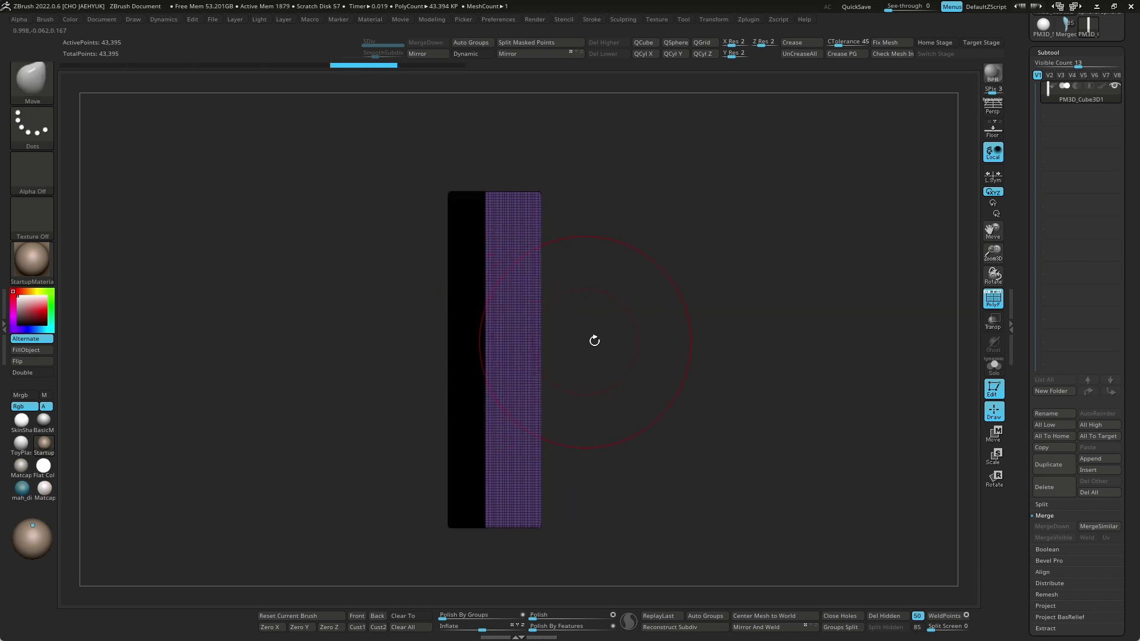
drag(594, 349, 657, 356)
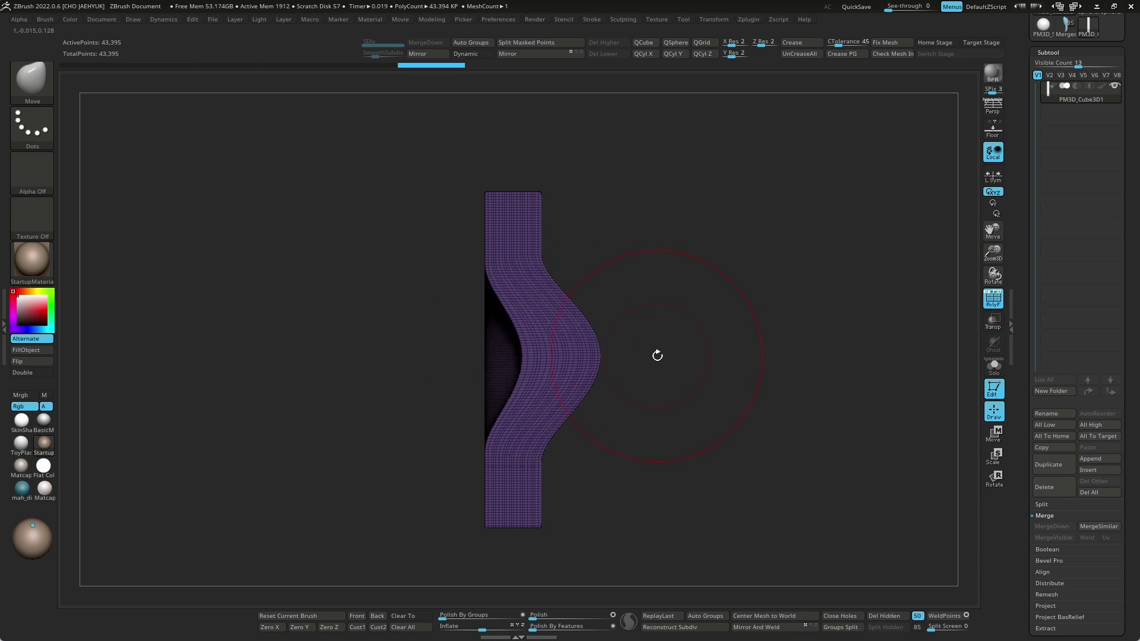
key(ctrl+z)
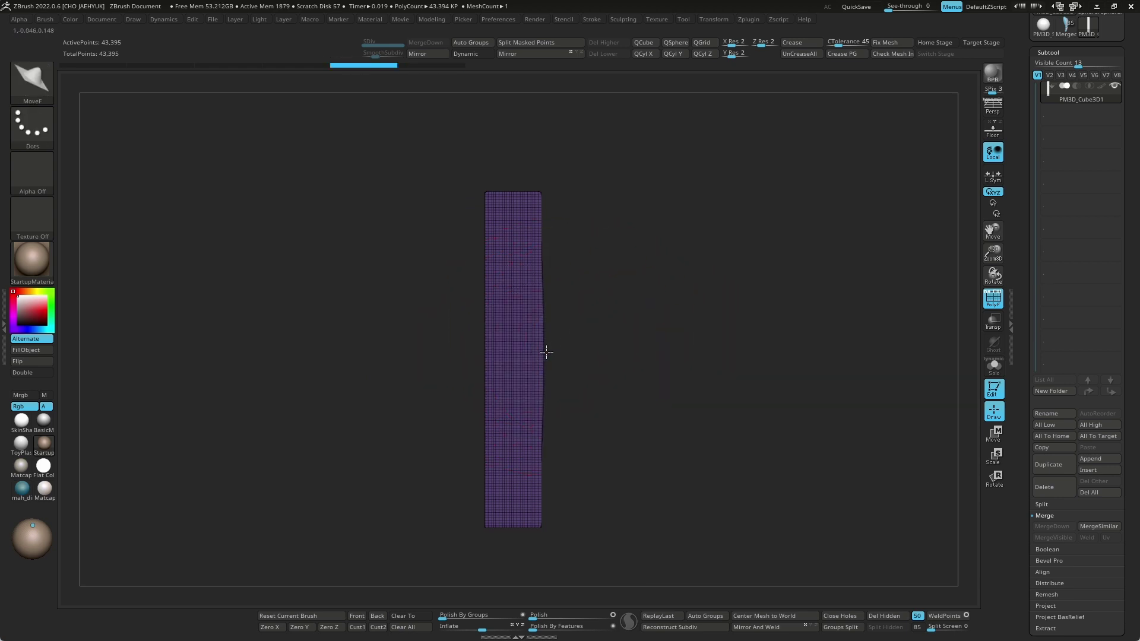
drag(547, 352, 638, 351)
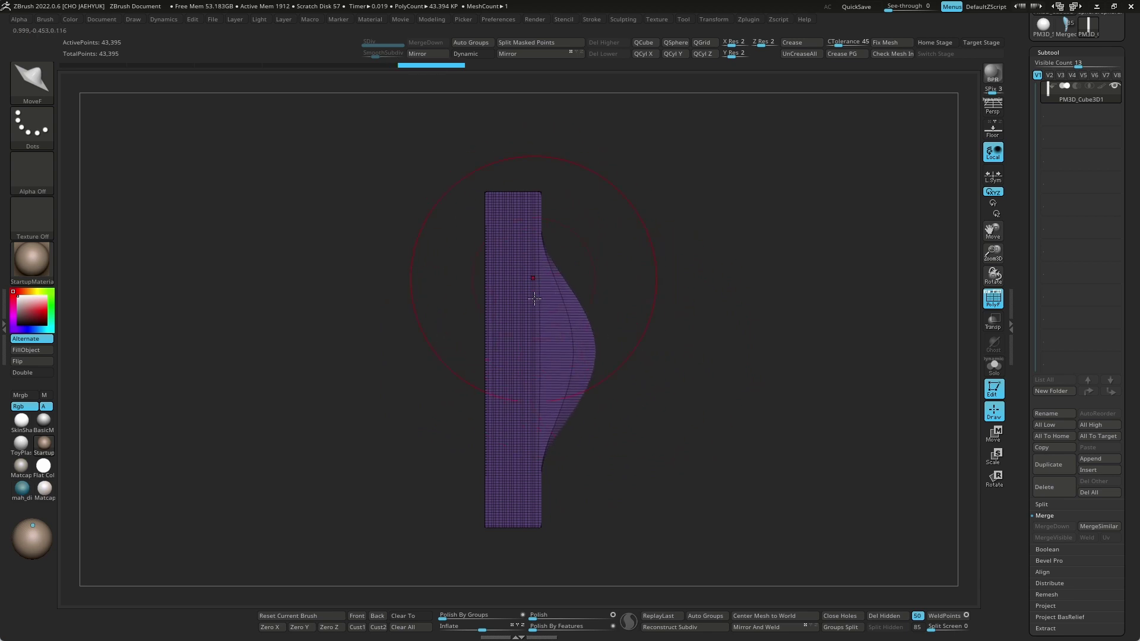
drag(604, 391, 717, 386)
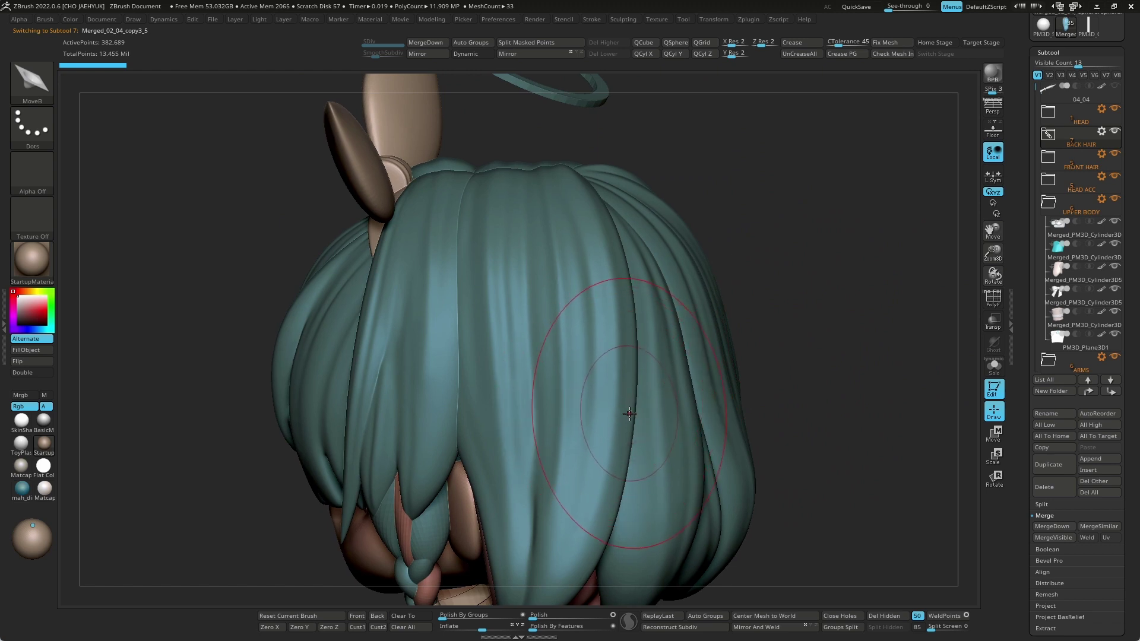
Nudge a back-hair crease, then select FRONT HAIR and view the head from side and front
drag(627, 413, 640, 411)
mouse_move(845, 392)
mouse_down()
mouse_move(875, 388)
mouse_move(878, 336)
mouse_up()
alt+click(728, 294)
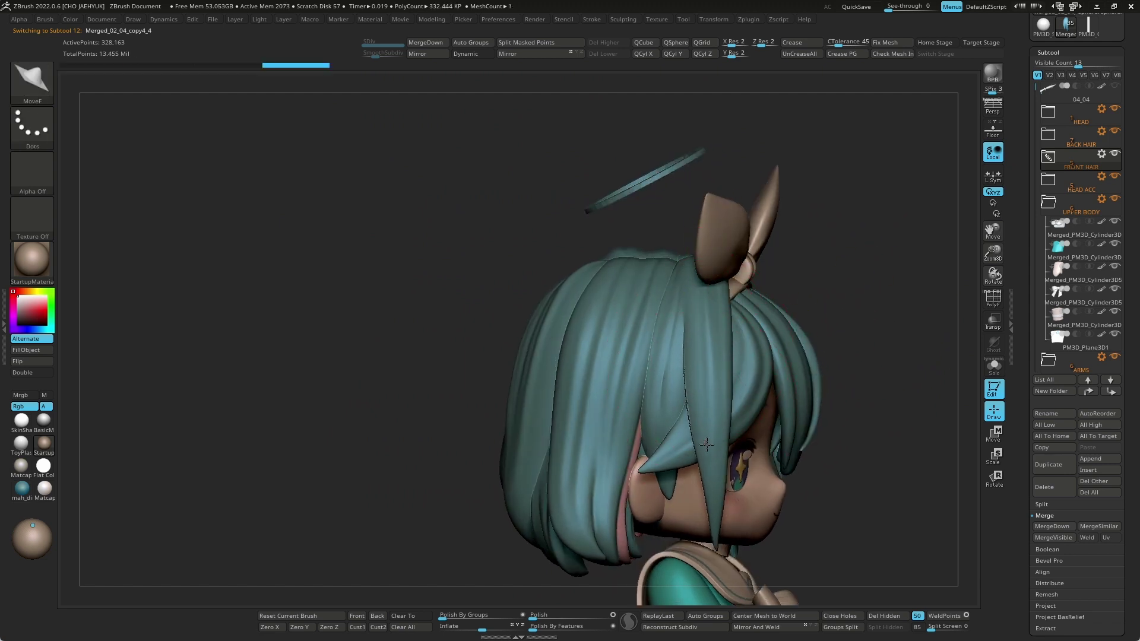
drag(895, 319, 822, 328)
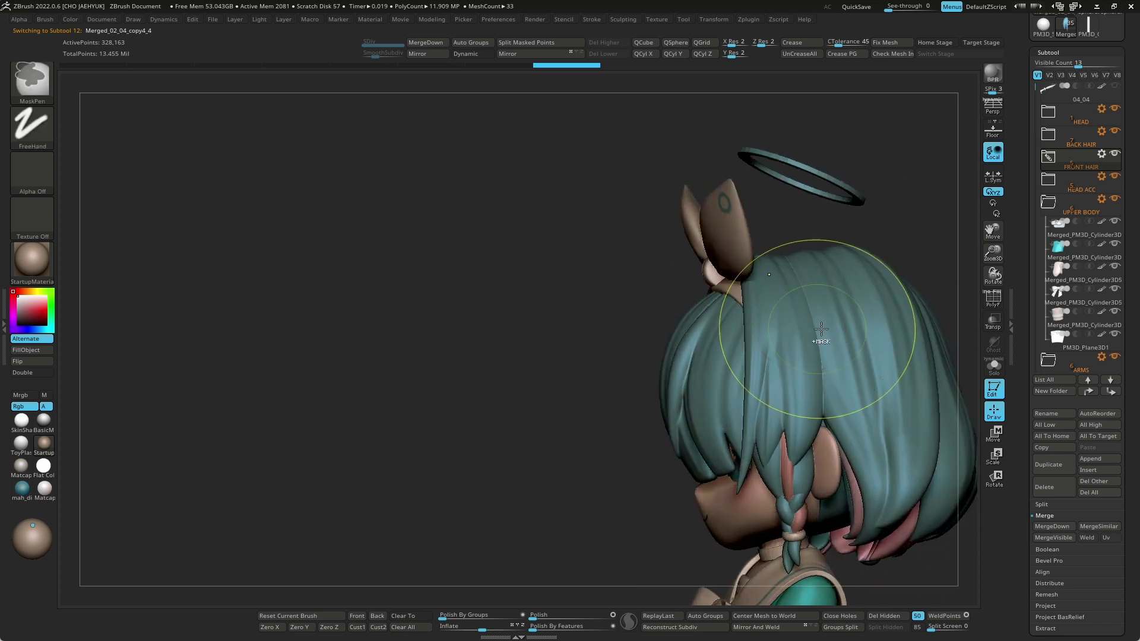
mouse_move(896, 236)
mouse_down()
mouse_move(738, 357)
mouse_move(767, 390)
mouse_move(784, 346)
mouse_move(814, 333)
mouse_move(910, 371)
mouse_up()
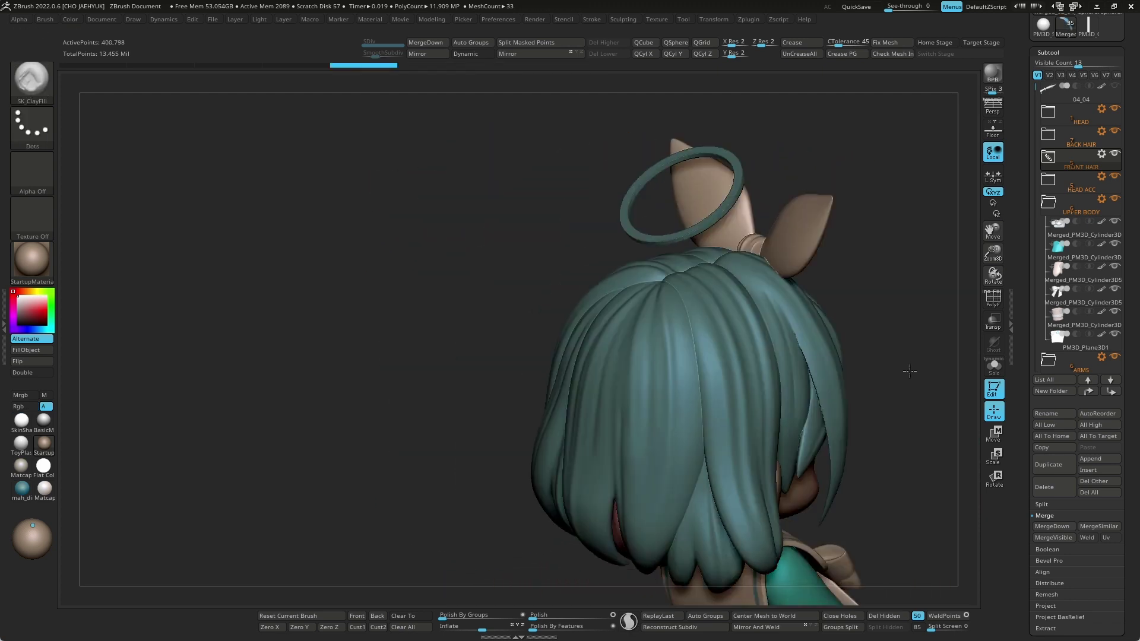
Select the BACK HAIR subtool and orbit around the back hair and halo
alt+click(671, 369)
mouse_move(820, 305)
mouse_down()
mouse_move(861, 300)
mouse_move(649, 313)
mouse_up()
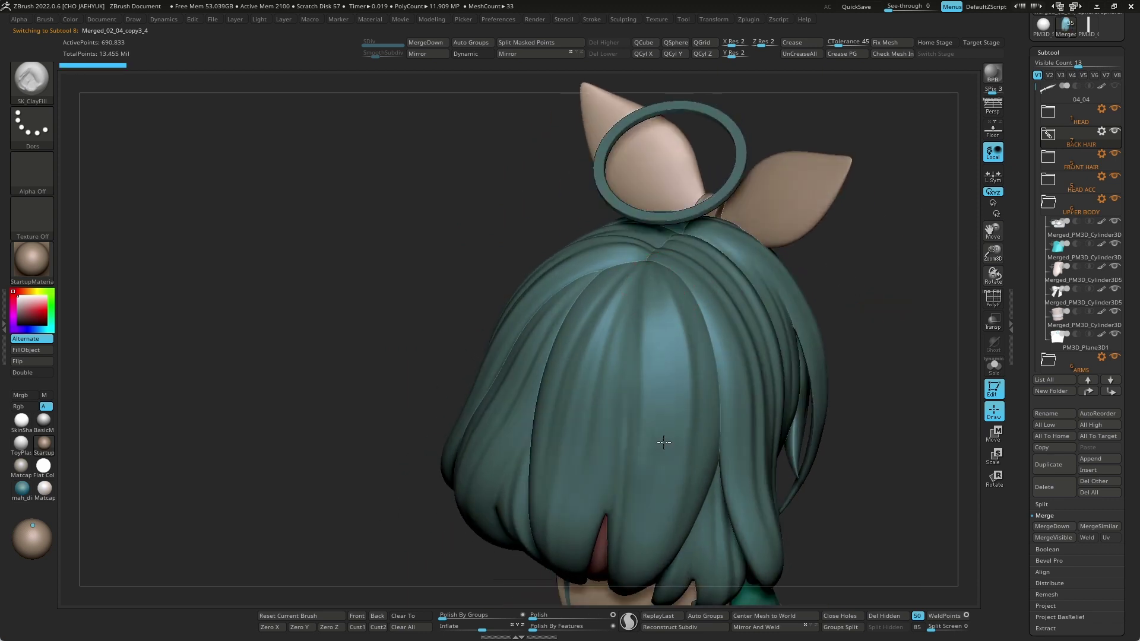
drag(880, 355, 652, 264)
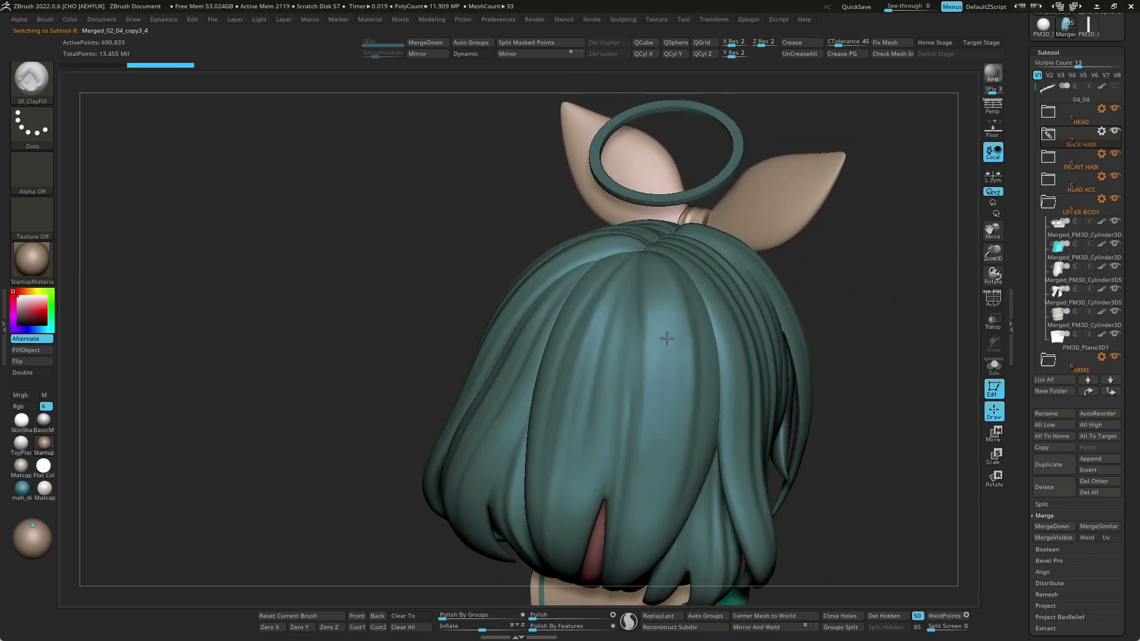
mouse_move(886, 339)
mouse_down()
mouse_move(743, 295)
mouse_move(621, 320)
mouse_up()
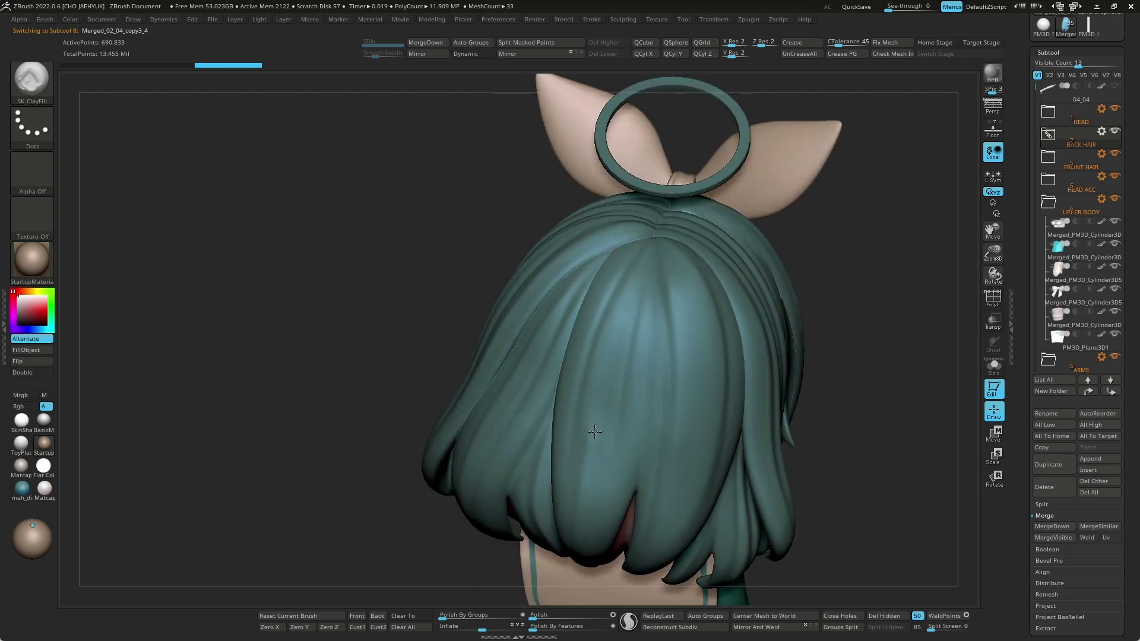
drag(861, 333, 764, 284)
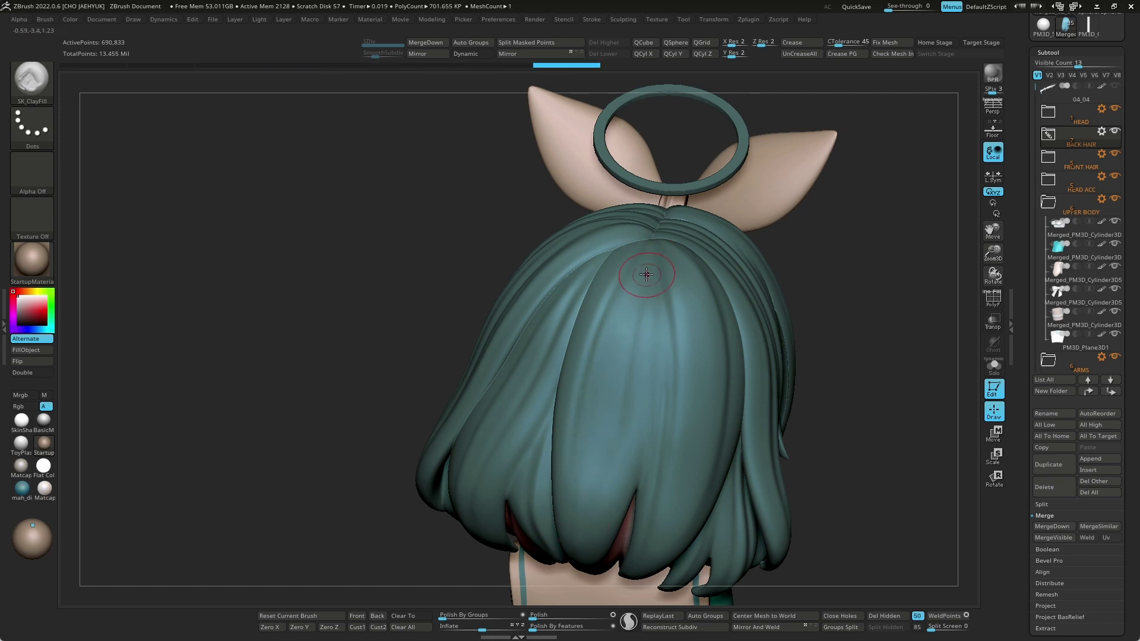
drag(867, 297, 688, 307)
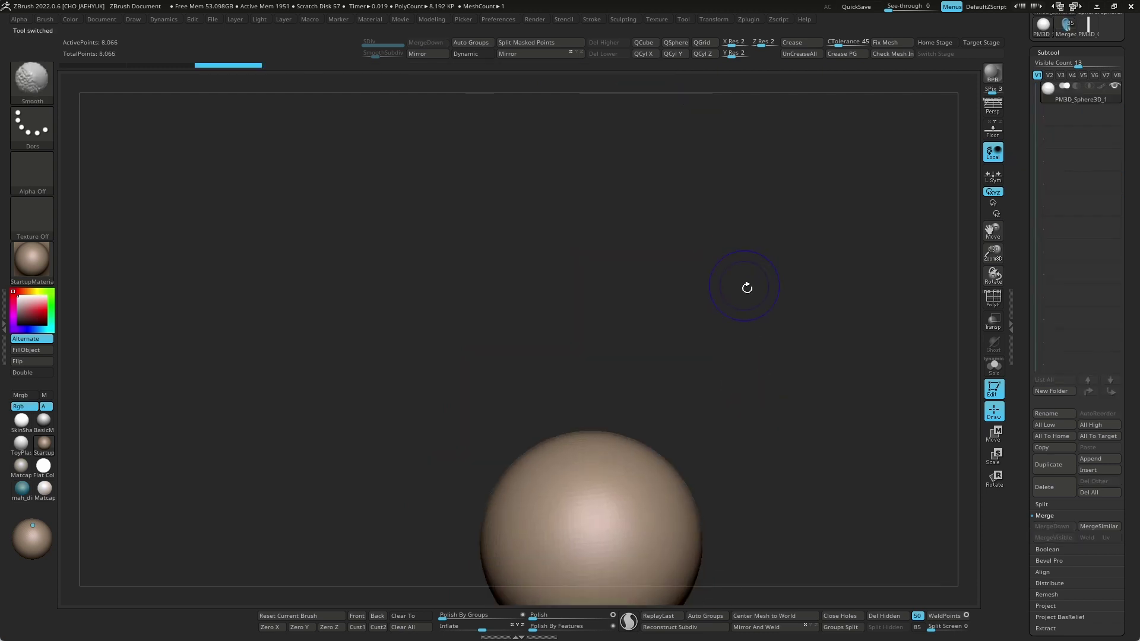
Undo the polished patches, then flatten two symmetric patches with TrimDynamic and polish them with hPolish
mouse_move(749, 253)
mouse_down()
mouse_move(782, 348)
mouse_move(818, 381)
mouse_move(623, 377)
mouse_move(655, 390)
mouse_move(662, 382)
mouse_up()
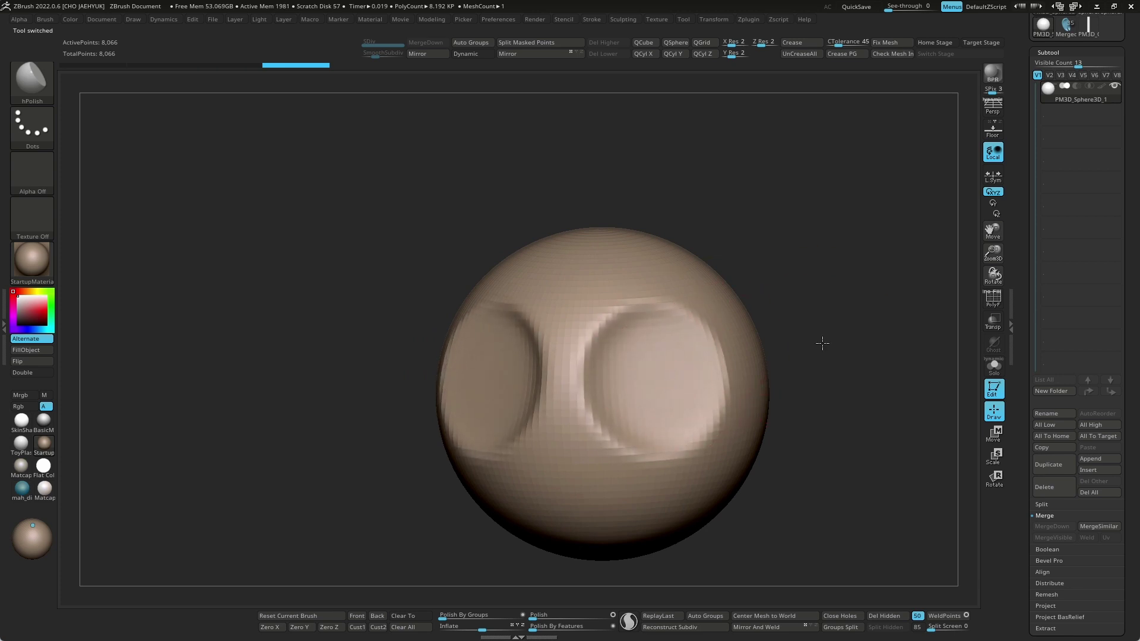
key(ctrl+z)
key(b)
key(t)
key(d)
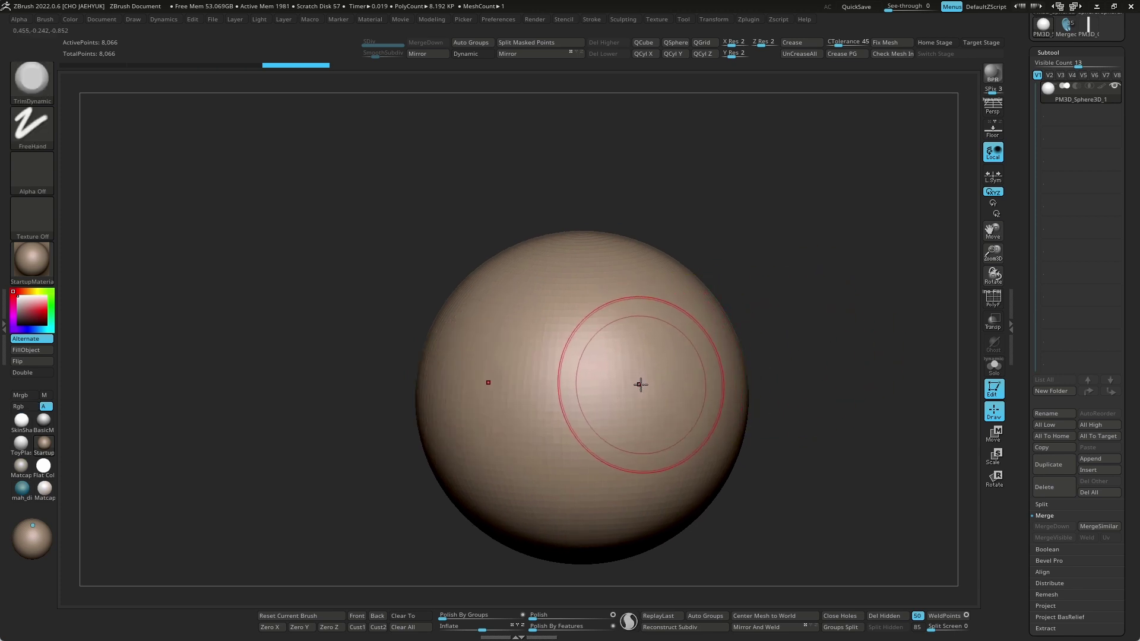
drag(641, 381, 658, 372)
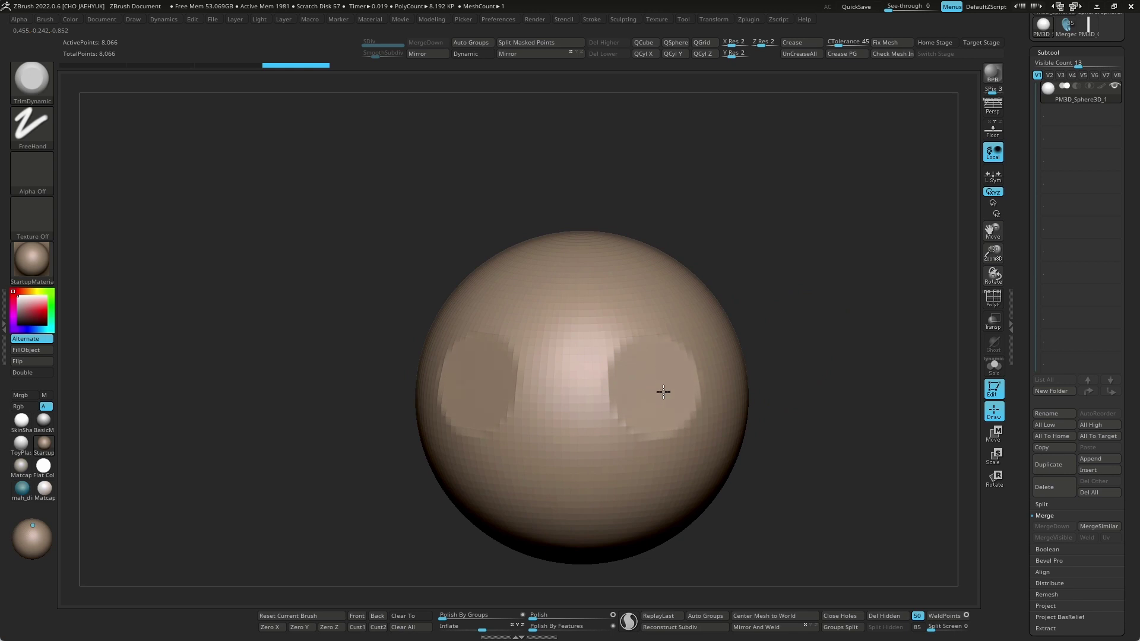
key(b)
key(h)
key(p)
drag(679, 382, 649, 381)
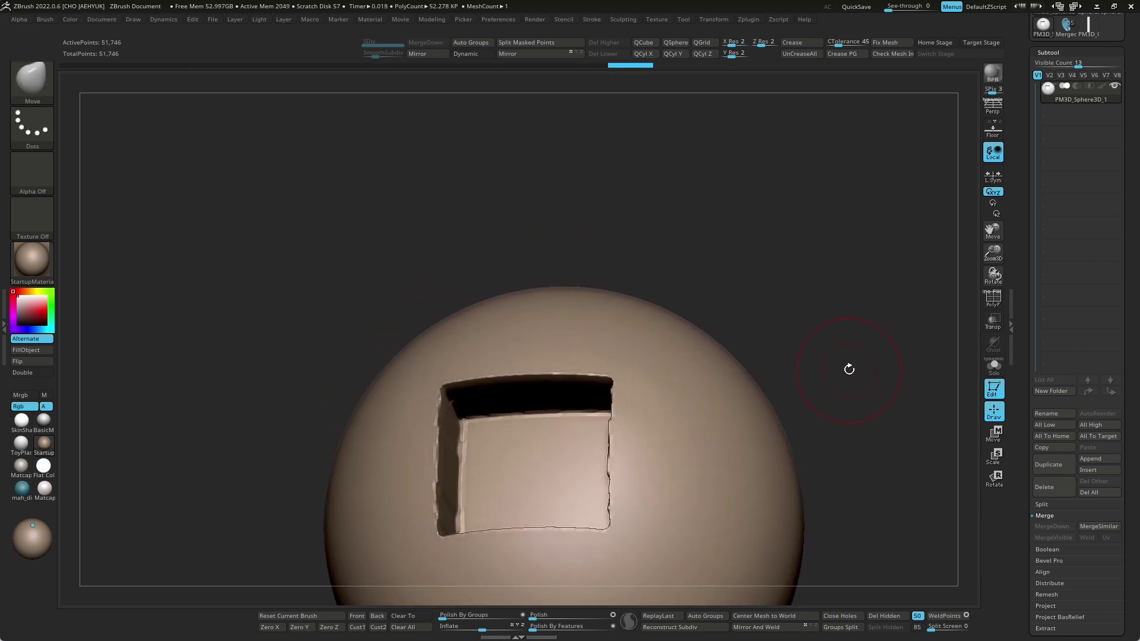
Trim down the square hole's right wall with TrimDynamic, checking it from the side
key(b)
key(t)
key(d)
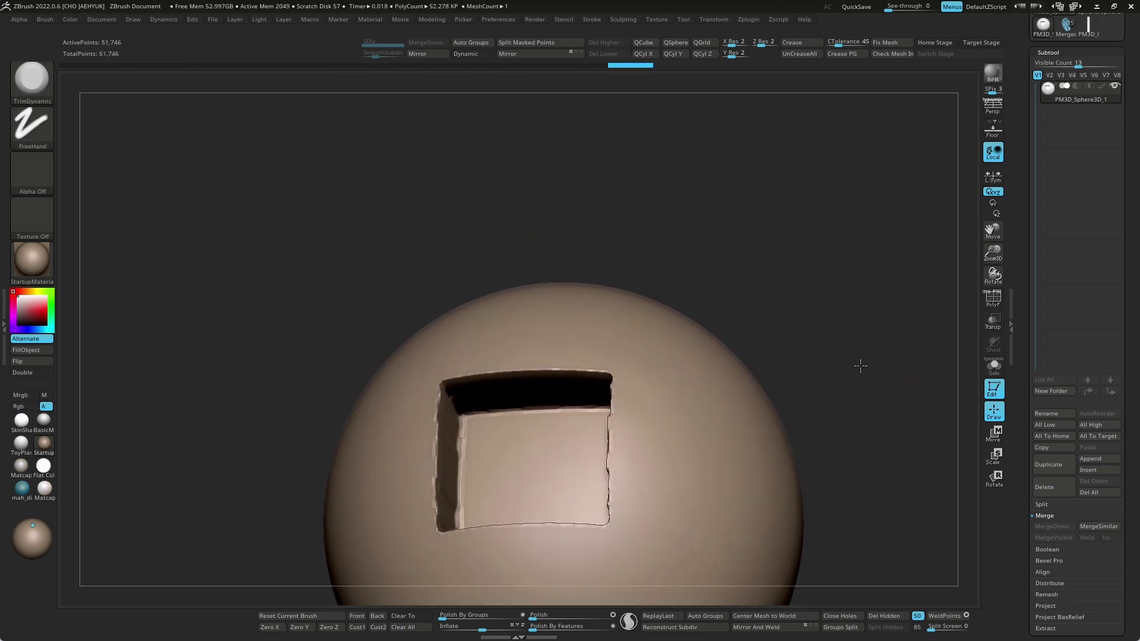
right_drag(606, 364, 854, 299)
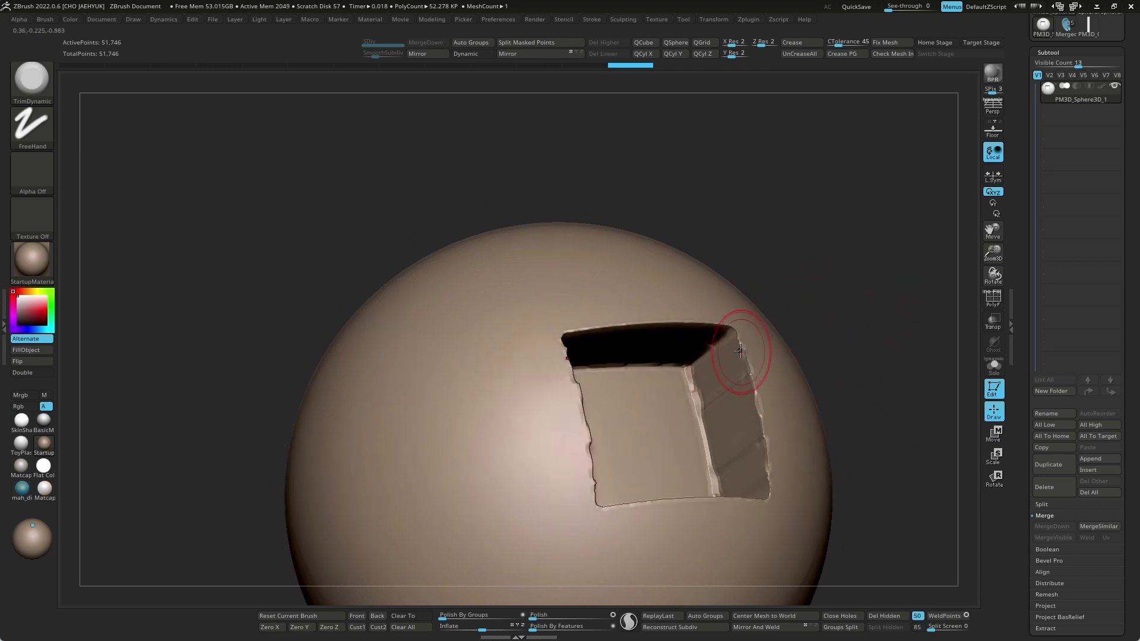
drag(749, 376, 769, 495)
mouse_move(744, 339)
mouse_down()
mouse_move(758, 438)
mouse_move(818, 404)
mouse_up()
mouse_move(818, 405)
right_down()
mouse_move(819, 433)
mouse_move(680, 385)
right_up()
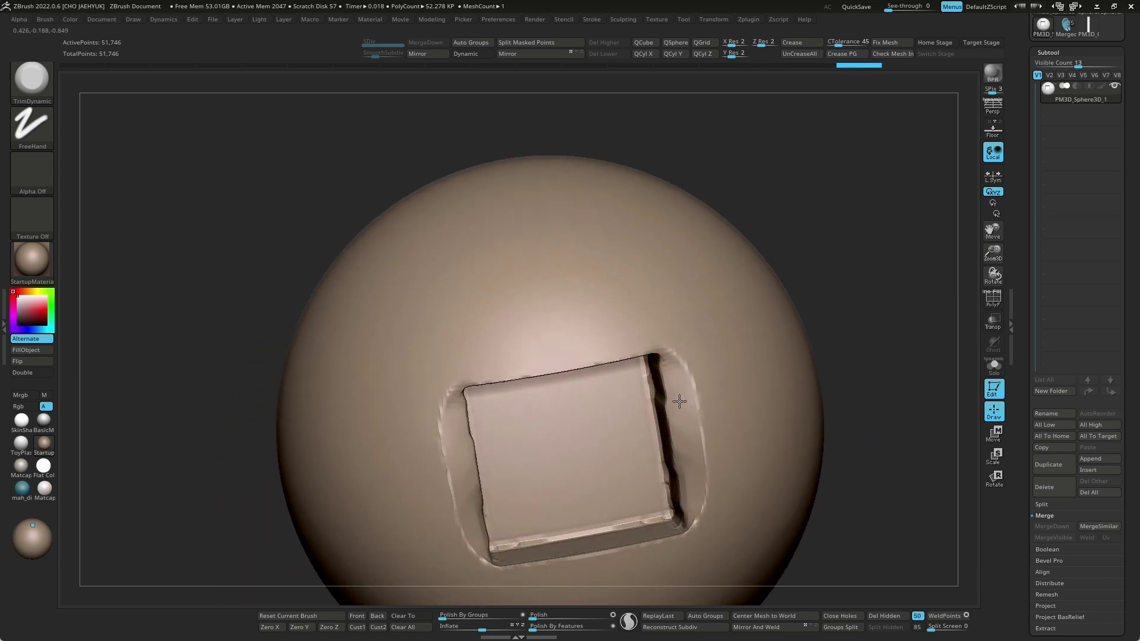
drag(680, 402, 687, 471)
mouse_move(688, 471)
right_down()
mouse_move(827, 230)
mouse_move(809, 190)
mouse_move(921, 271)
mouse_move(866, 377)
mouse_move(853, 275)
mouse_move(845, 356)
right_up()
Polish the hole's upper edge, then turn the square hole to face front
key(2)
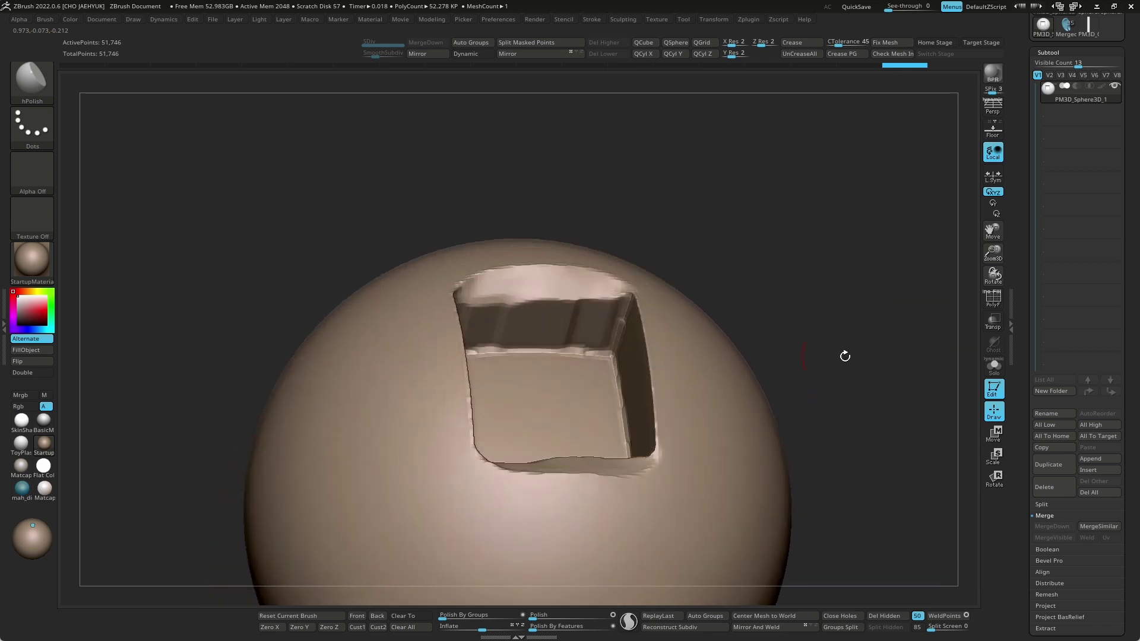
right_drag(662, 400, 891, 334)
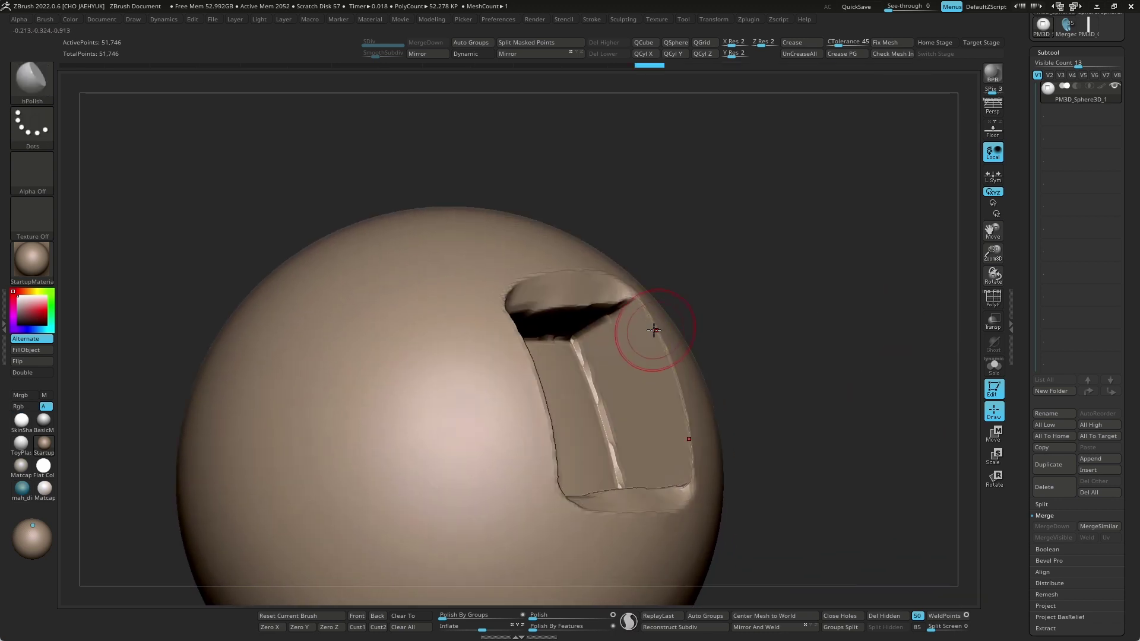
mouse_move(680, 426)
right_down()
mouse_move(814, 356)
mouse_move(858, 318)
mouse_move(843, 324)
right_up()
drag(628, 302, 594, 256)
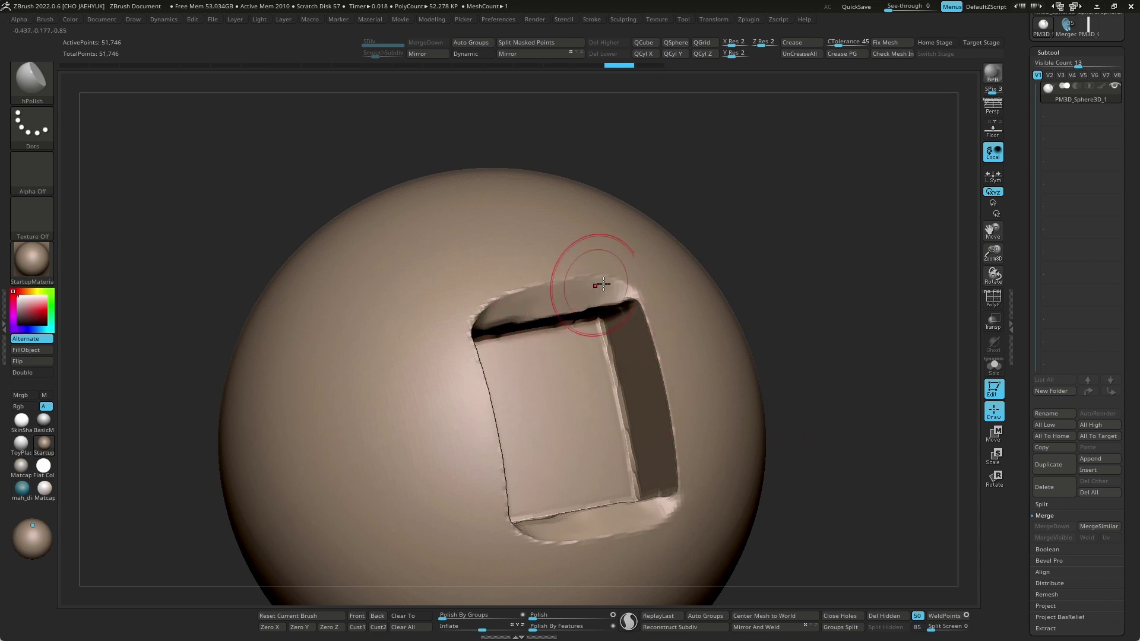
mouse_move(594, 255)
right_down()
mouse_move(712, 305)
mouse_move(789, 311)
mouse_move(624, 343)
right_up()
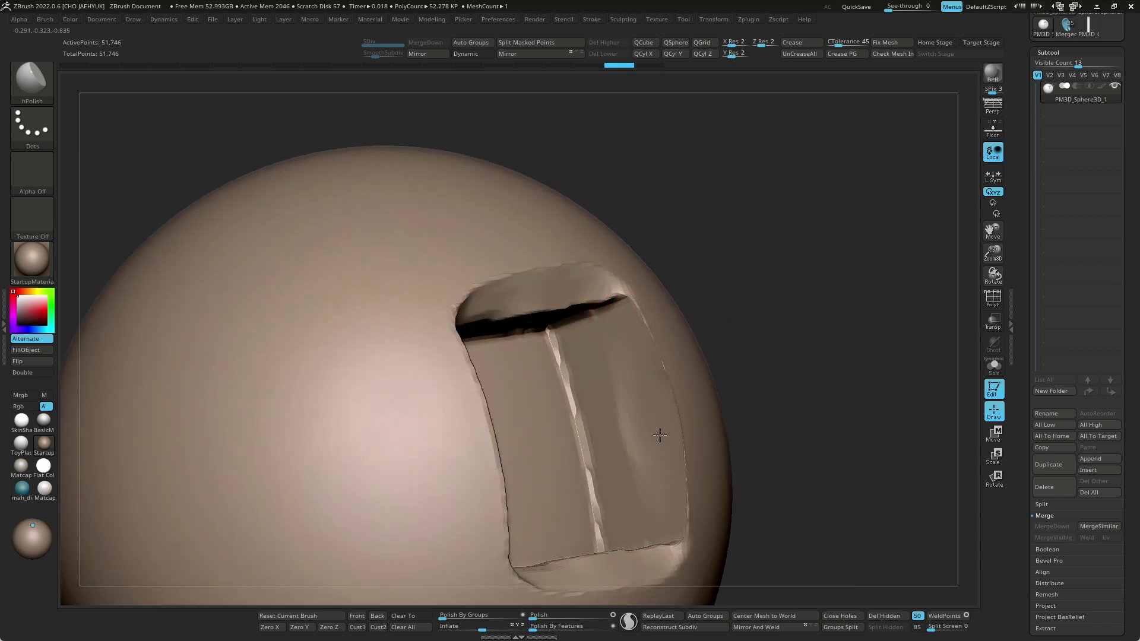
right_drag(766, 367, 647, 346)
Return to TrimDynamic and resize the brush while viewing the hole's side
key(s)
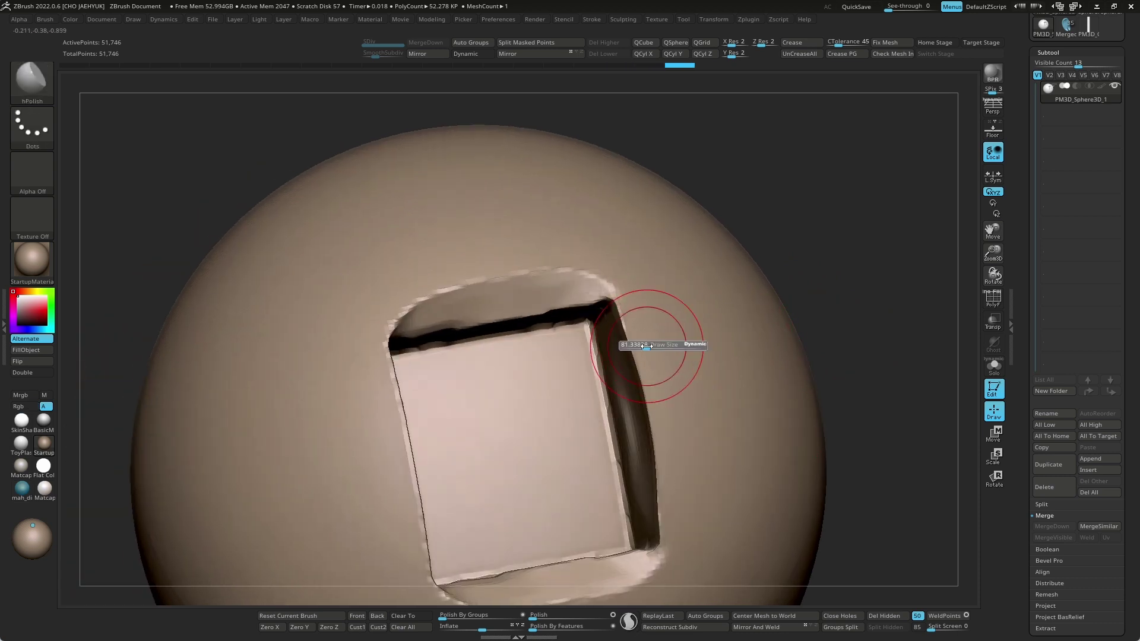
right_drag(674, 446, 658, 352)
key(b)
key(t)
key(d)
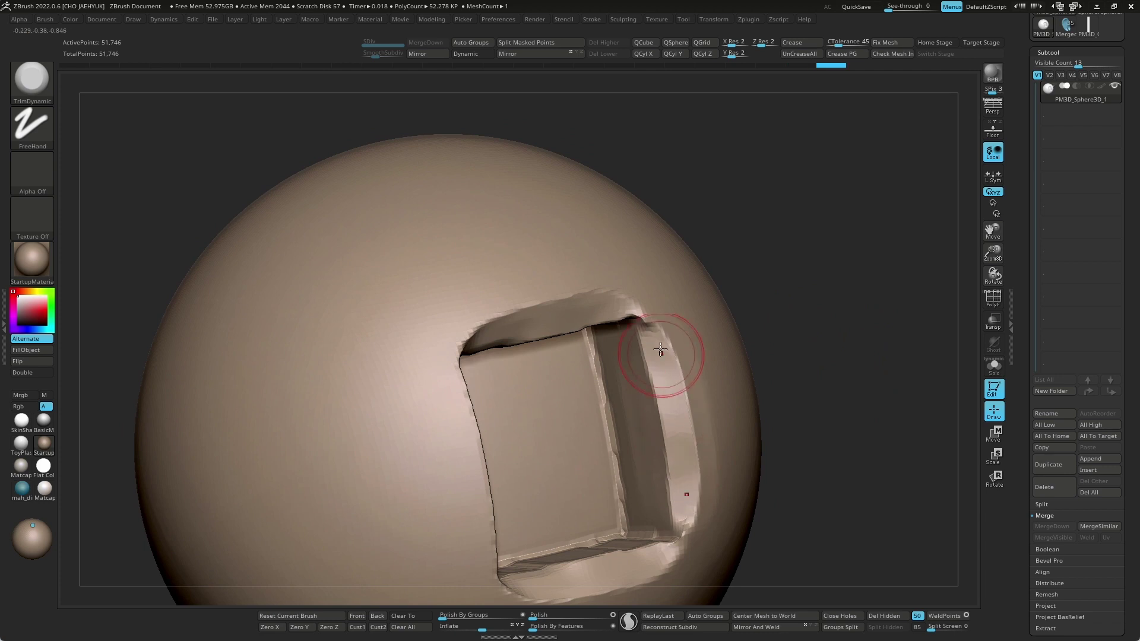
right_drag(809, 382, 814, 331)
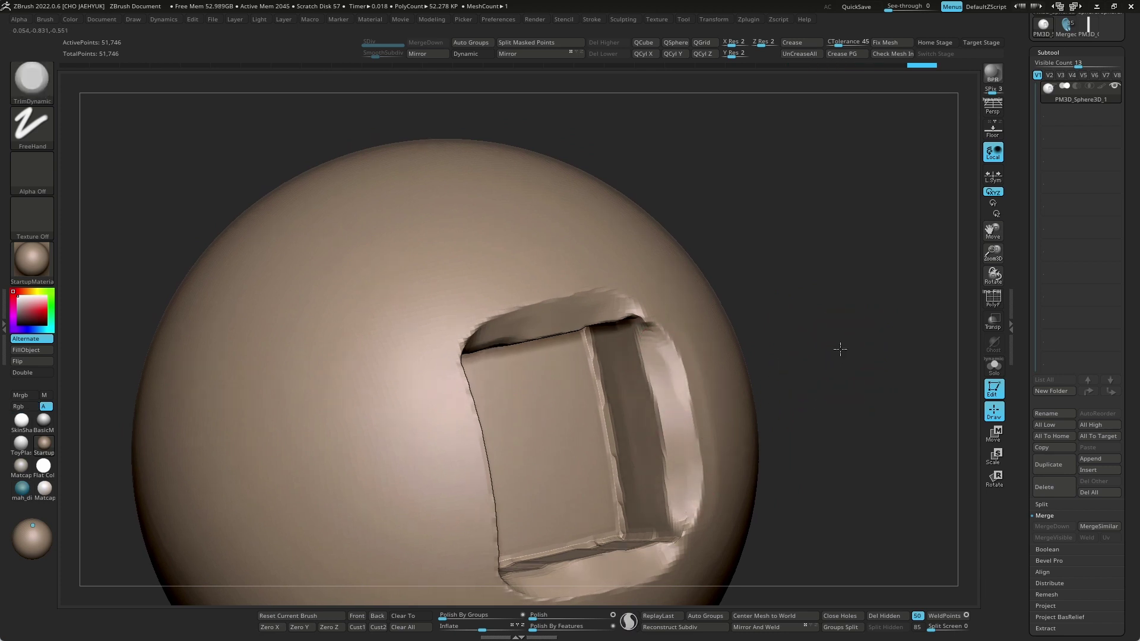
key(s)
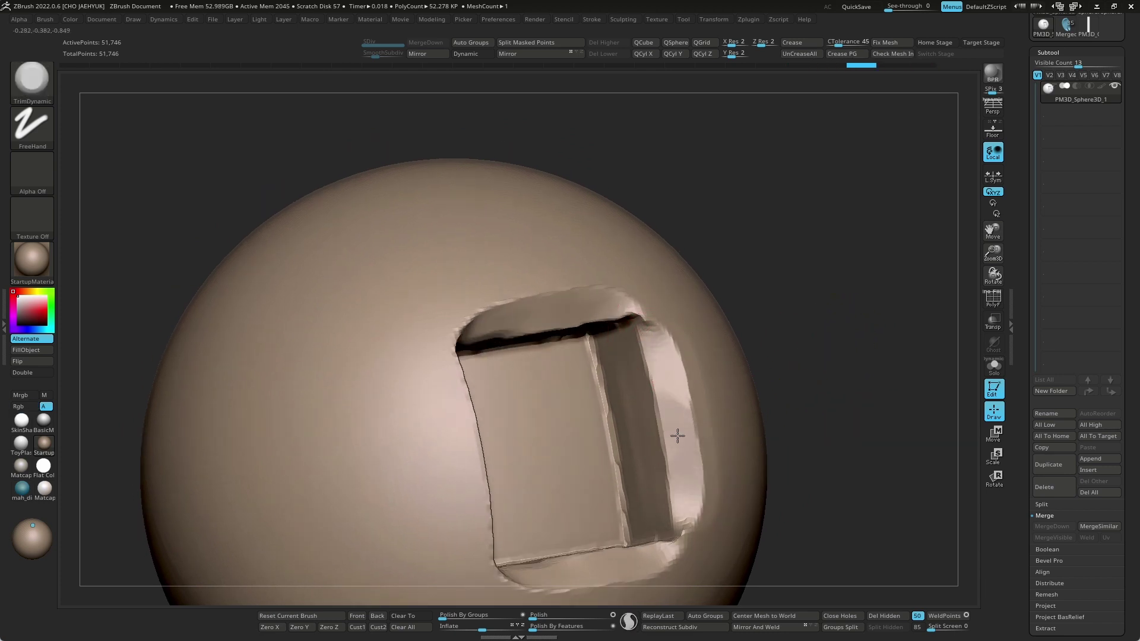
Switch to hPolish and review the square hole from several angles
key(b)
key(h)
key(p)
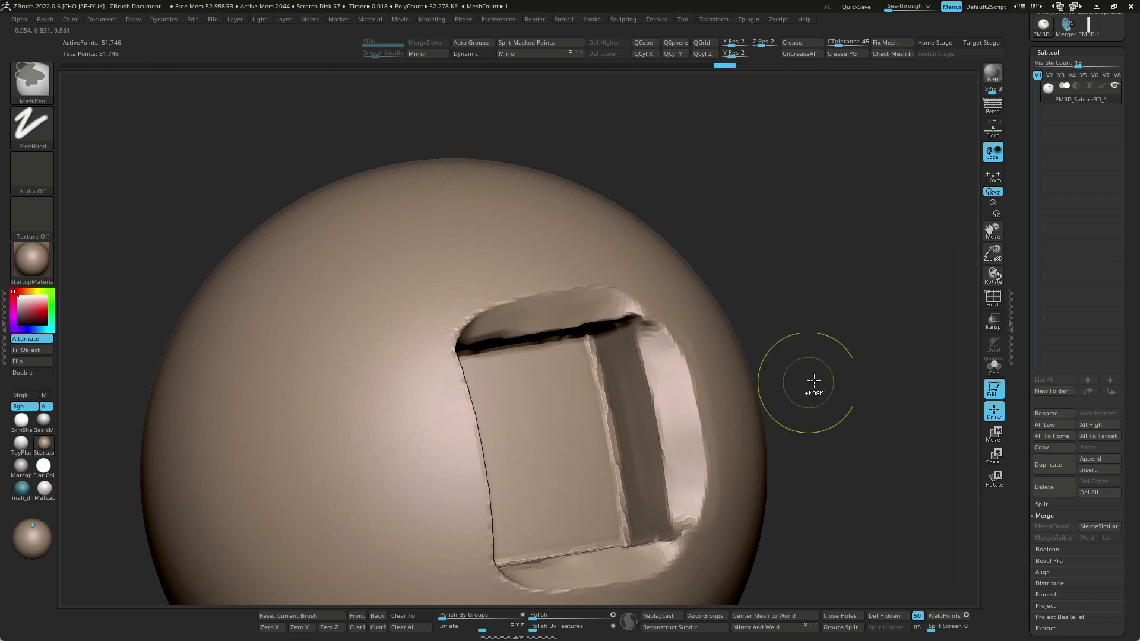
right_drag(809, 382, 700, 331)
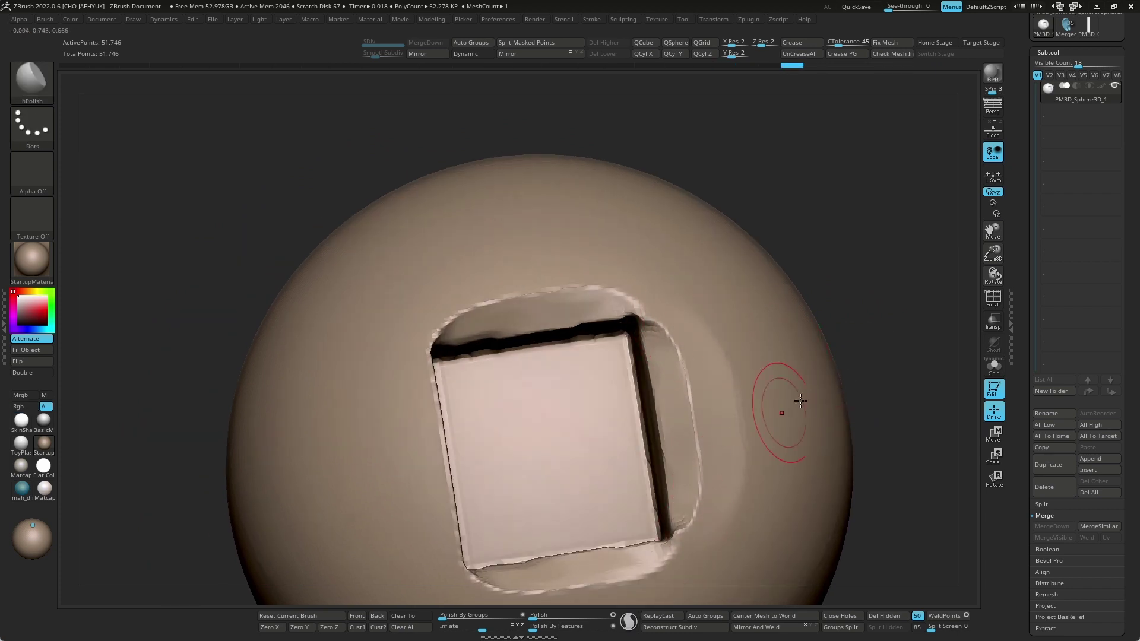
right_drag(778, 408, 682, 364)
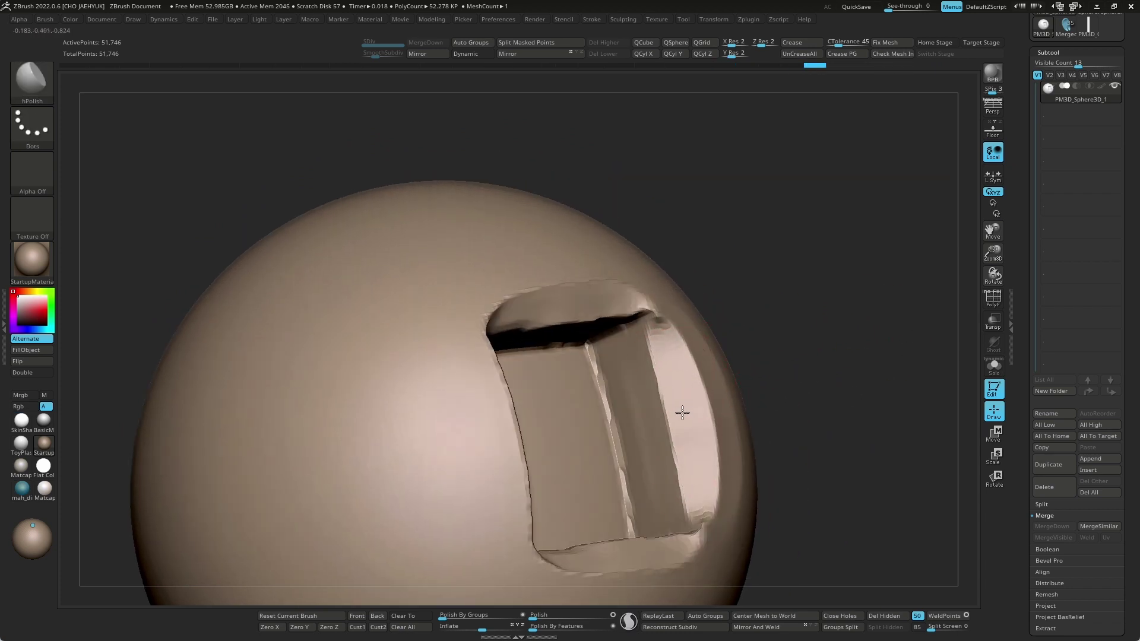
right_drag(682, 413, 765, 355)
mouse_move(687, 445)
right_down()
mouse_move(824, 387)
mouse_move(881, 422)
mouse_move(855, 458)
mouse_move(888, 369)
mouse_move(870, 407)
right_up()
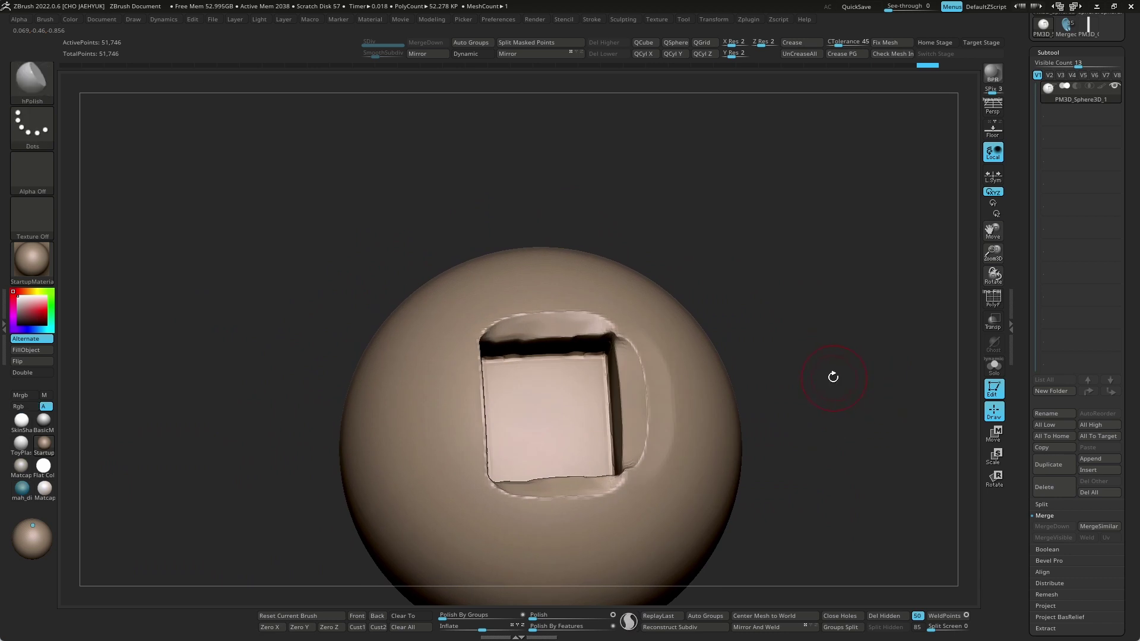
key(ctrl)
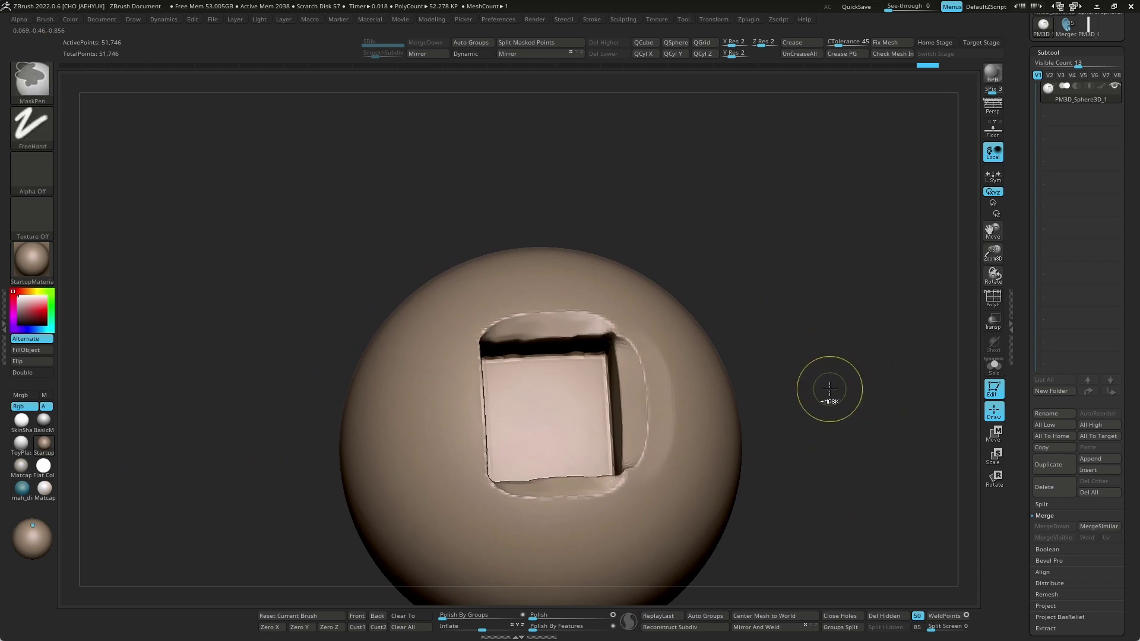
Make ClipCurve the active brush and clip the sphere flat along a horizontal line
key(ctrl)
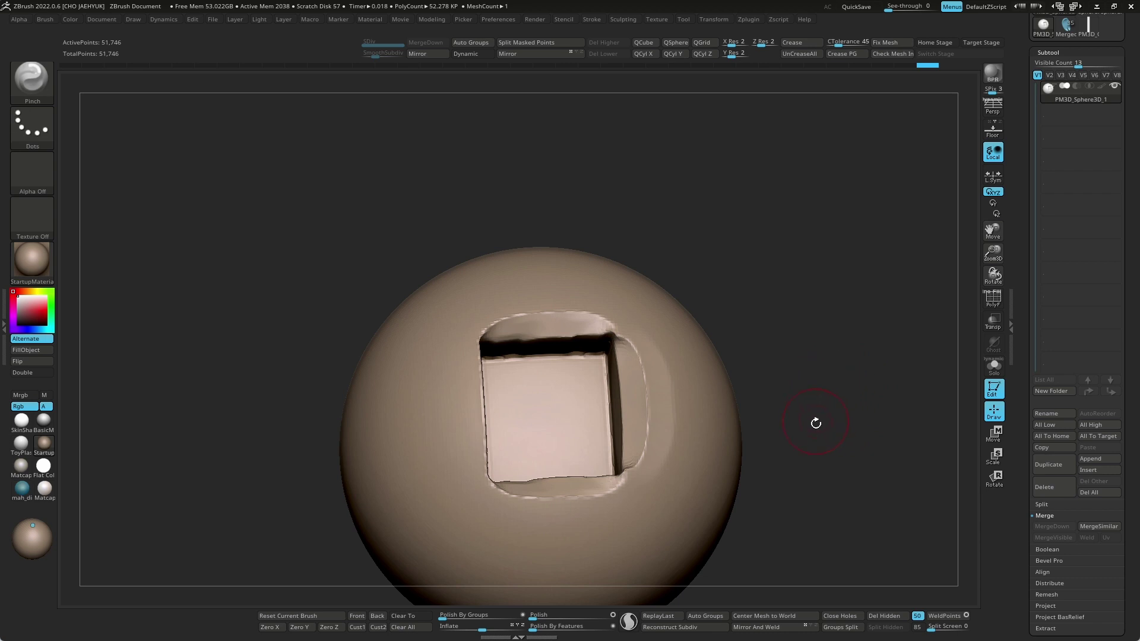
drag(822, 438, 848, 380)
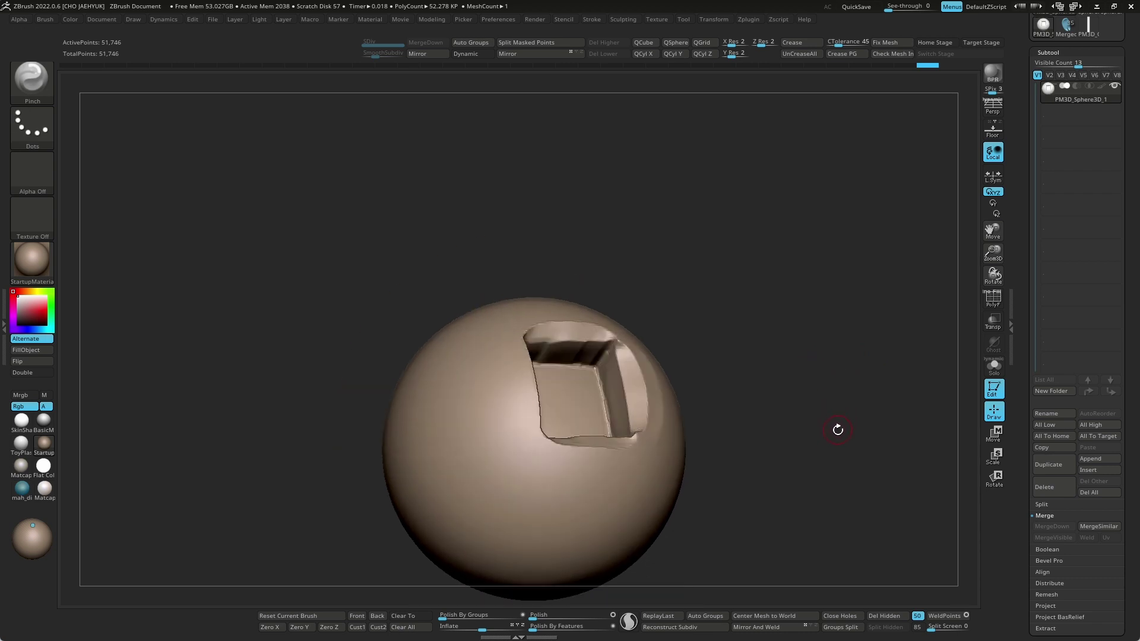
drag(840, 427, 835, 433)
key(b)
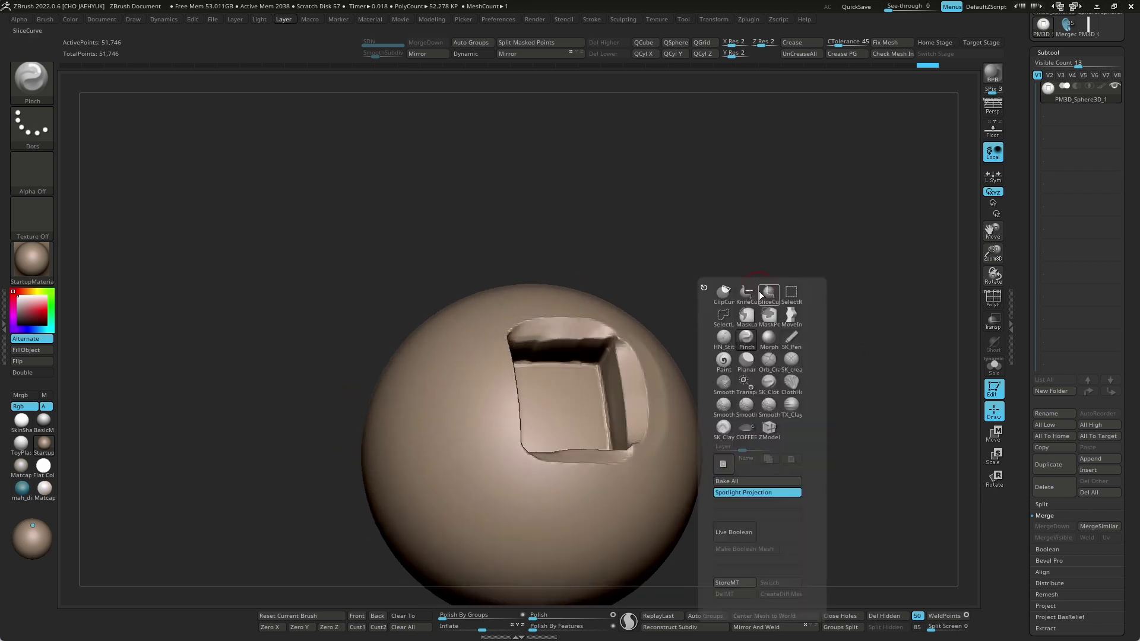
click(724, 302)
shift+drag(770, 339, 781, 328)
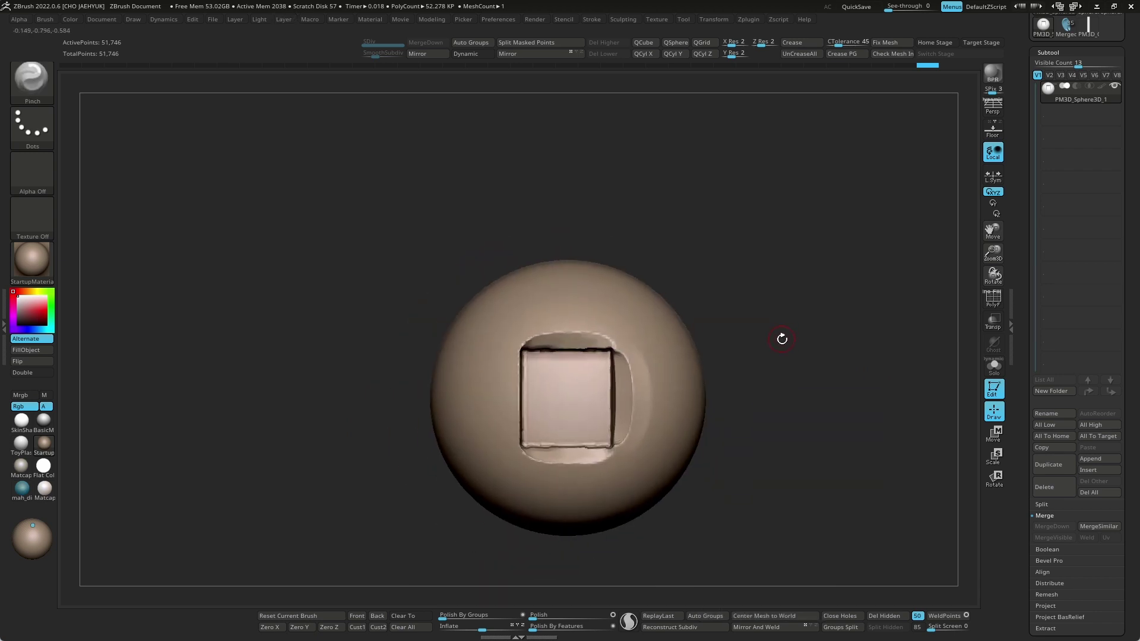
key(b)
click(750, 321)
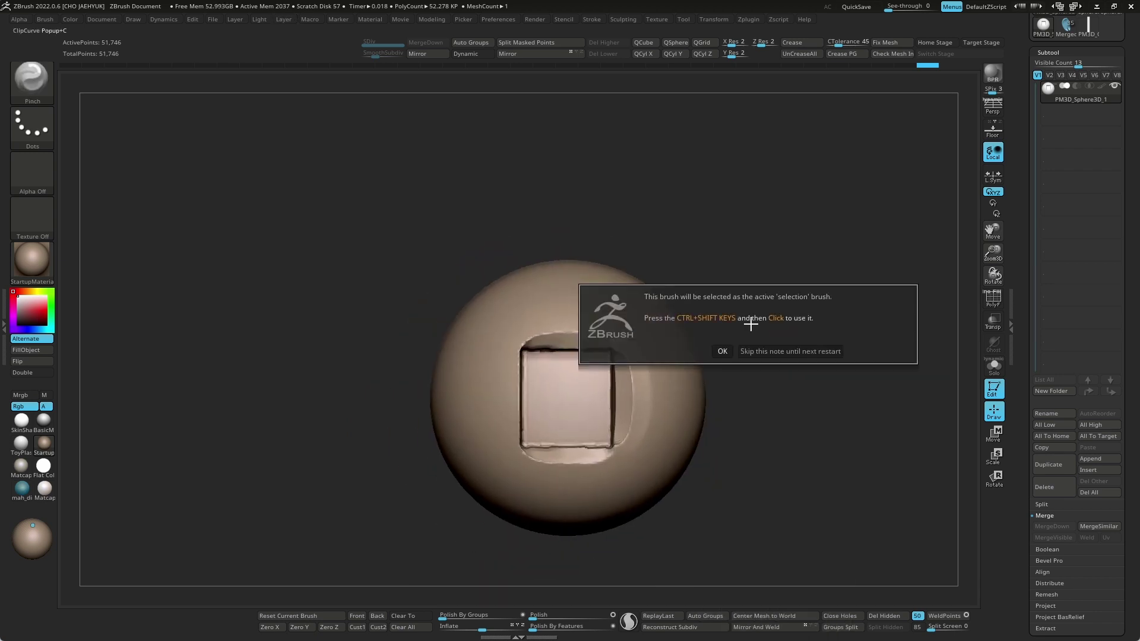
click(766, 351)
mouse_move(420, 292)
ctrl+shift+mouse_down()
mouse_move(802, 293)
mouse_move(811, 398)
mouse_move(801, 404)
mouse_move(789, 297)
ctrl+shift+mouse_up()
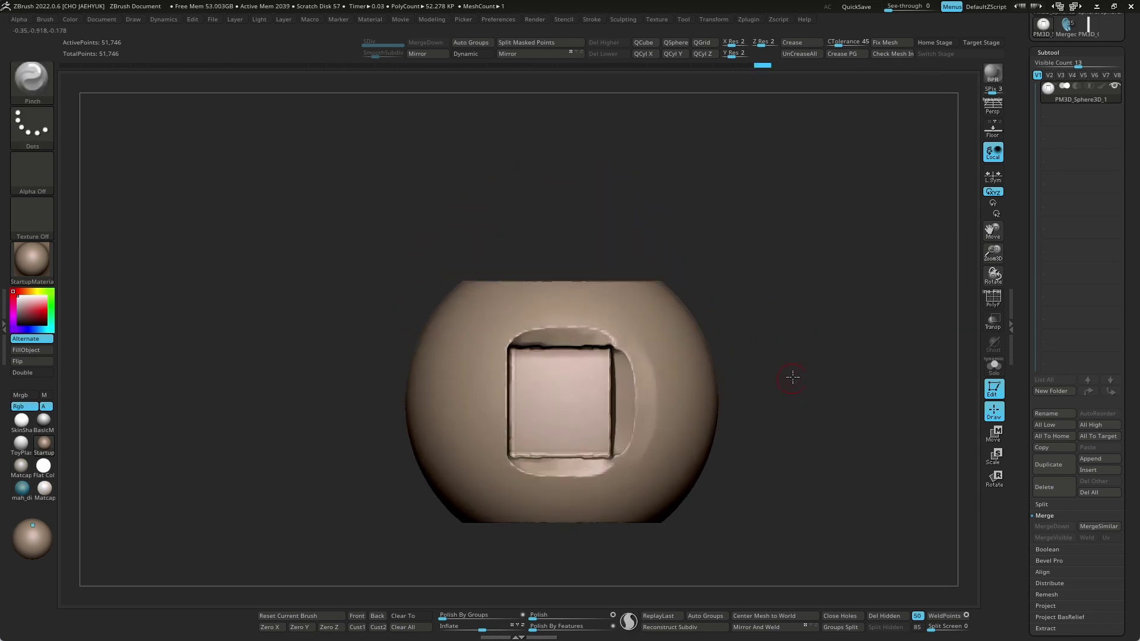
Inspect the clipped sides and top, then mask a horizontal band across the middle
mouse_move(793, 377)
mouse_down()
mouse_move(802, 318)
mouse_move(817, 412)
mouse_move(802, 376)
mouse_move(631, 272)
mouse_move(748, 371)
mouse_up()
mouse_move(731, 440)
mouse_down()
mouse_move(791, 435)
mouse_move(830, 351)
mouse_up()
mouse_move(838, 298)
mouse_down()
mouse_move(831, 403)
mouse_move(823, 374)
mouse_move(850, 341)
mouse_move(810, 356)
mouse_move(814, 400)
mouse_move(812, 368)
mouse_up()
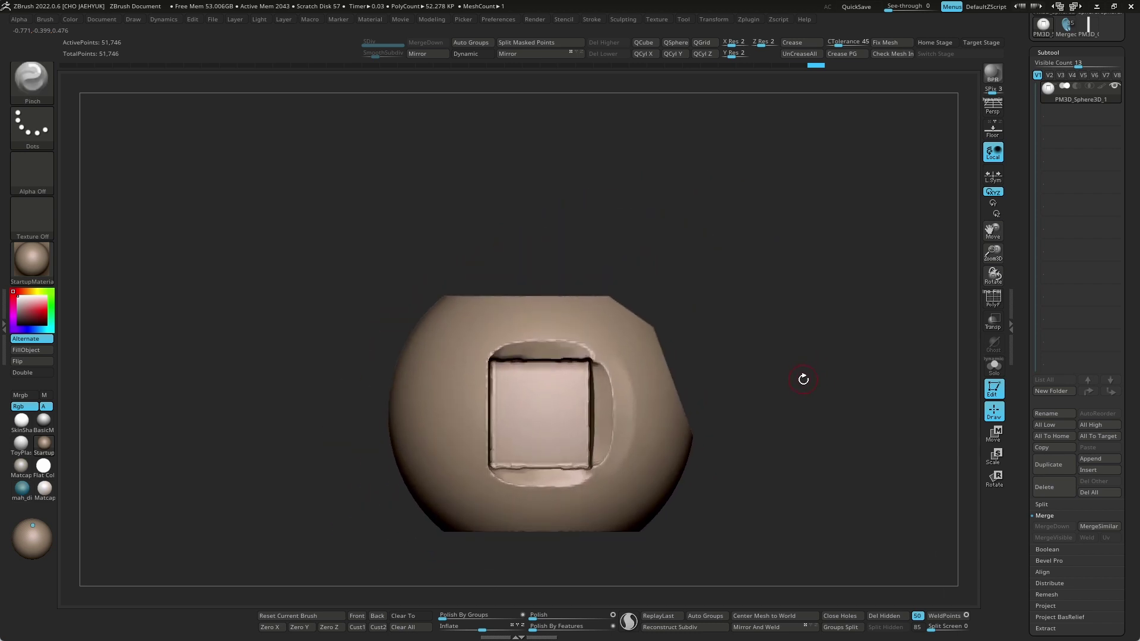
key(w)
key(q)
ctrl+drag(351, 377, 737, 432)
Invert the mask, scale the free middle band narrower with Transpose, and clear the mask
ctrl+click(769, 420)
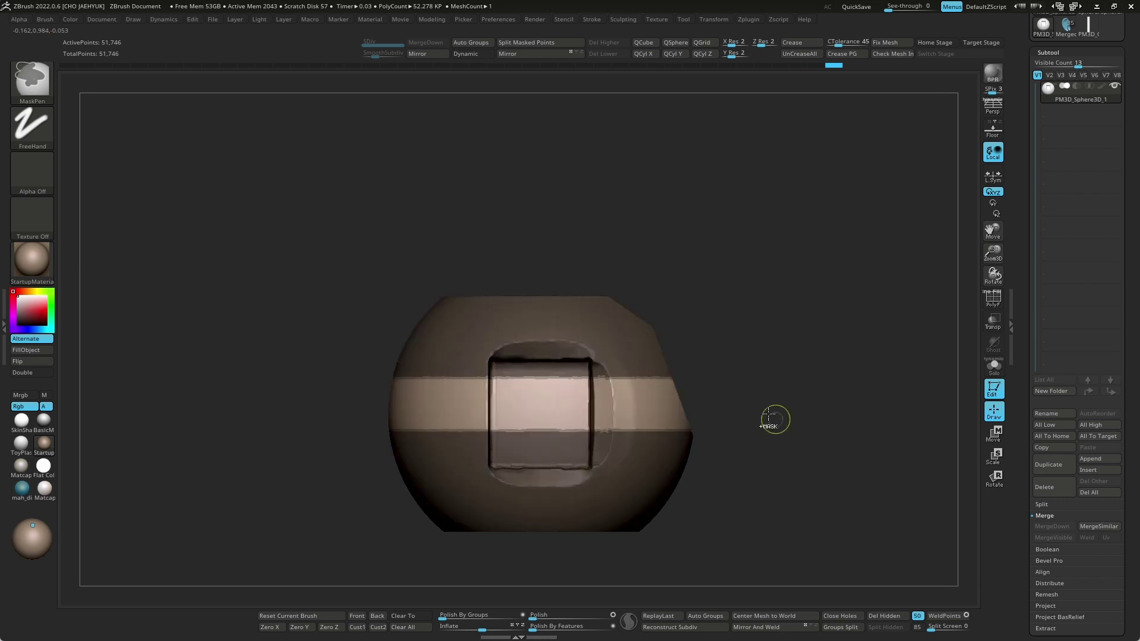
key(w)
drag(579, 404, 521, 414)
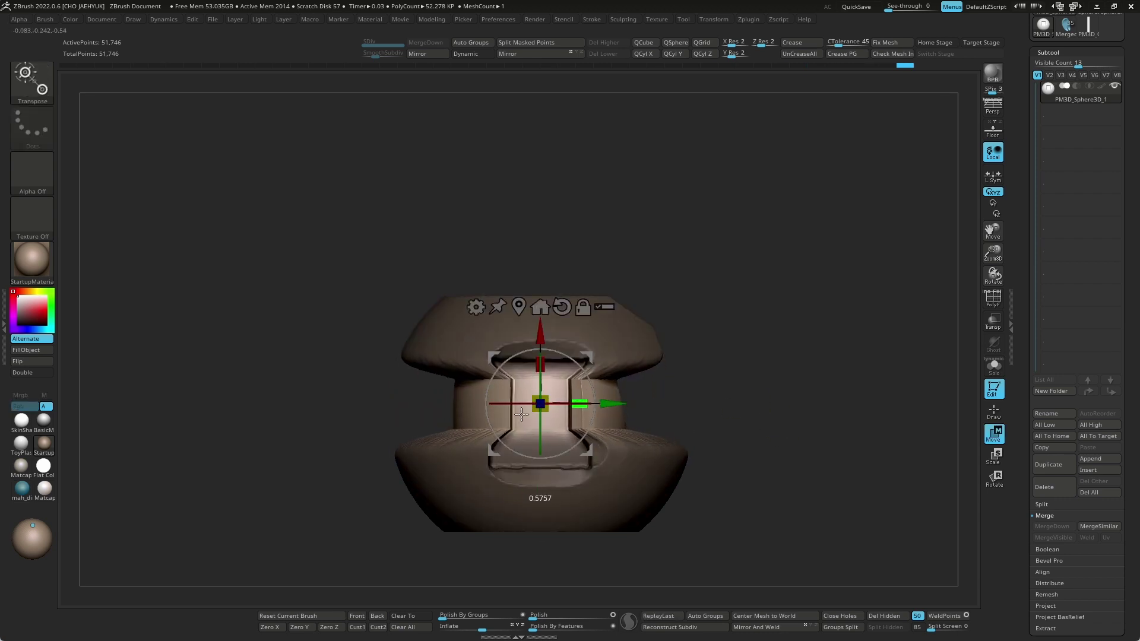
ctrl+drag(754, 380, 764, 374)
key(q)
Try a horizontal clip line across the model, undo it, and draw another
key(f)
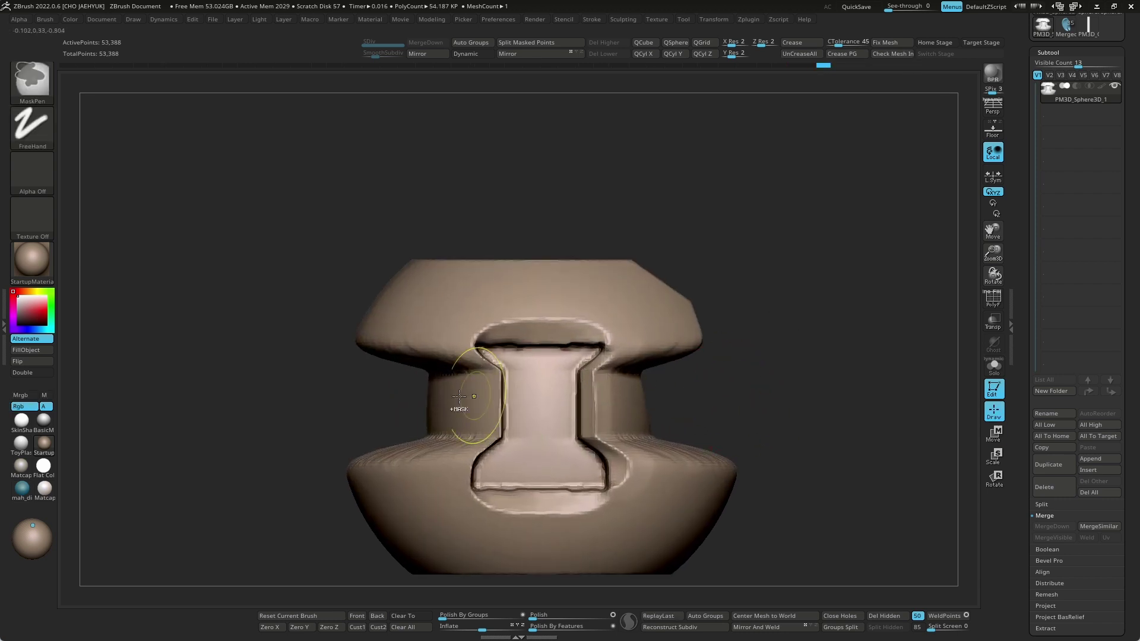
ctrl+shift+drag(302, 400, 802, 401)
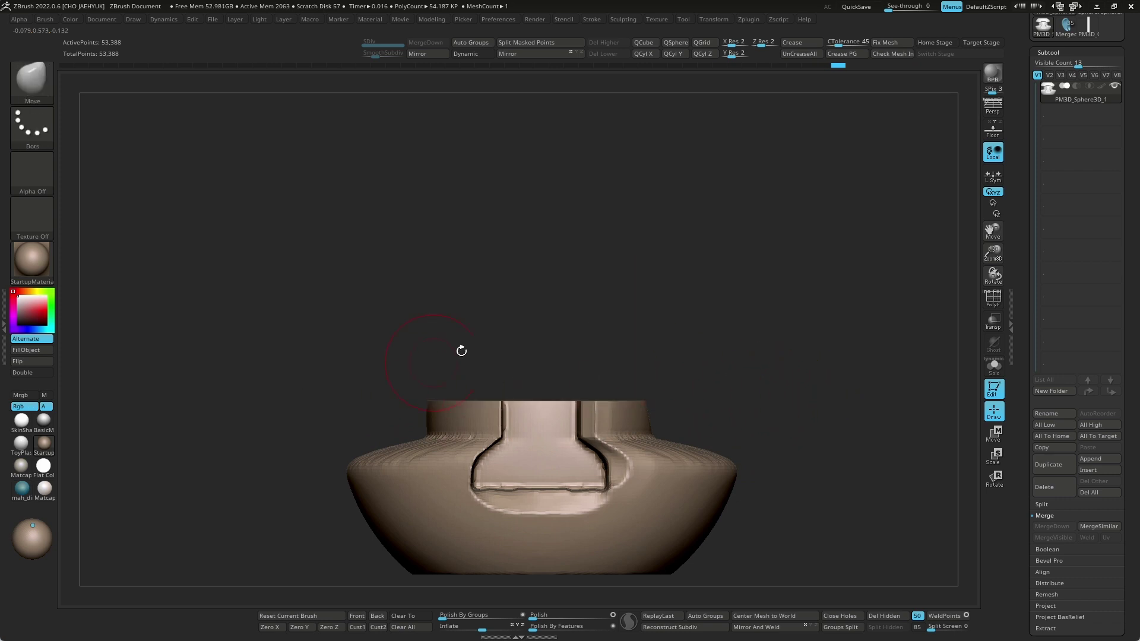
key(ctrl+z)
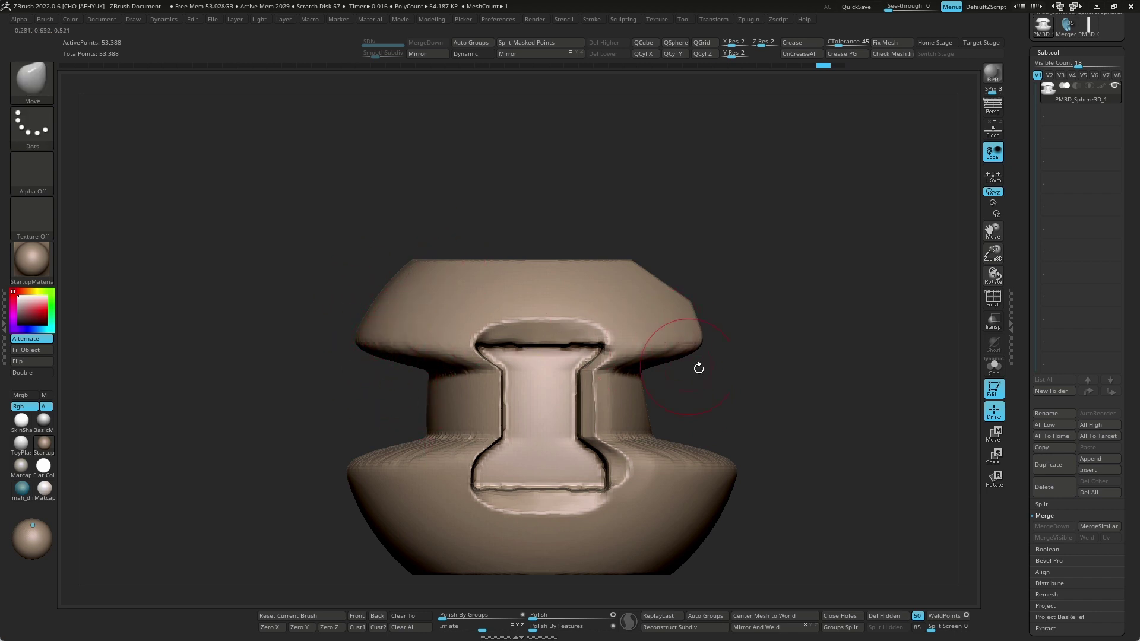
ctrl+shift+drag(276, 396, 627, 387)
mouse_move(830, 366)
mouse_down()
mouse_move(825, 428)
mouse_move(814, 416)
mouse_move(822, 311)
mouse_move(814, 420)
mouse_move(812, 331)
mouse_move(829, 428)
mouse_move(822, 346)
mouse_move(822, 413)
mouse_move(835, 351)
mouse_up()
key(ctrl)
drag(821, 402, 820, 428)
key(space)
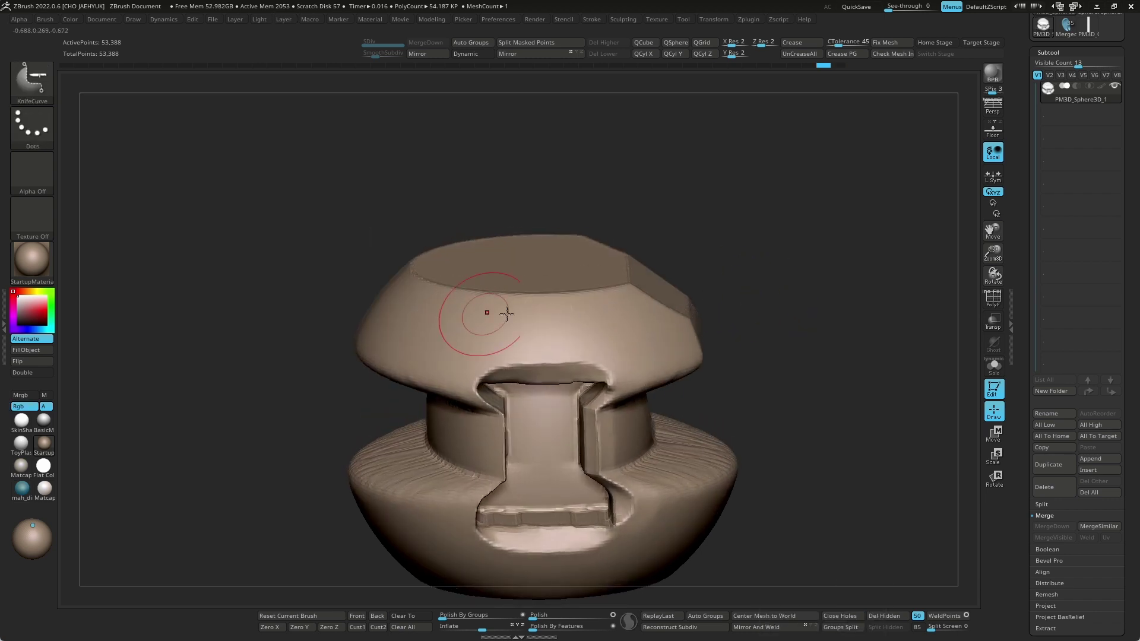
Try several slices across the model's top, undoing each to restore the full model
shift+drag(778, 320, 798, 273)
mouse_move(305, 311)
ctrl+shift+mouse_down()
mouse_move(819, 311)
mouse_move(834, 420)
mouse_move(733, 348)
ctrl+shift+mouse_up()
key(ctrl+z)
ctrl+shift+drag(306, 399, 736, 395)
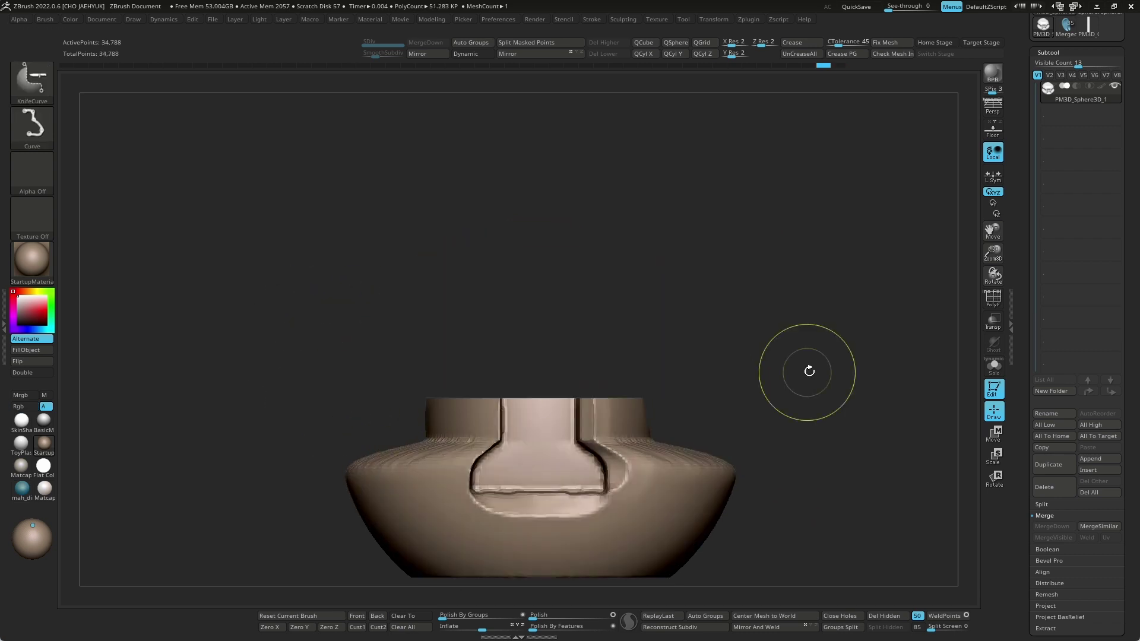
mouse_move(808, 369)
mouse_down()
mouse_move(821, 432)
mouse_move(836, 338)
mouse_move(854, 370)
mouse_move(845, 438)
mouse_move(836, 378)
mouse_move(671, 409)
mouse_up()
key(ctrl+z)
ctrl+shift+drag(671, 409, 622, 359)
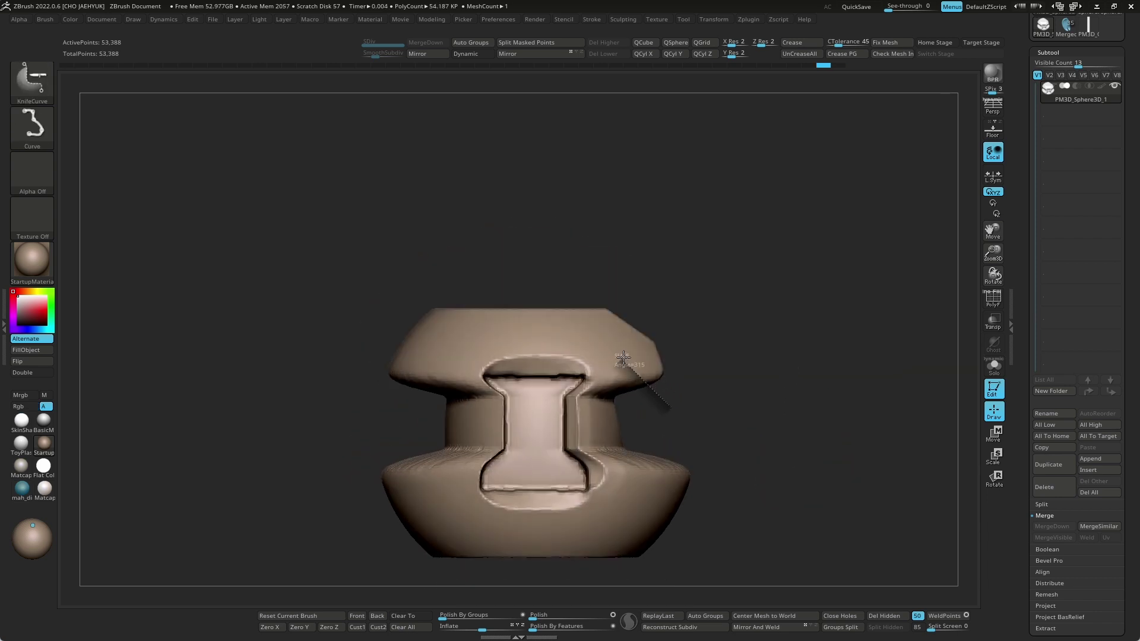
ctrl+shift+drag(664, 291, 665, 287)
mouse_move(776, 367)
mouse_down()
mouse_move(776, 433)
mouse_move(792, 356)
mouse_move(793, 392)
mouse_up()
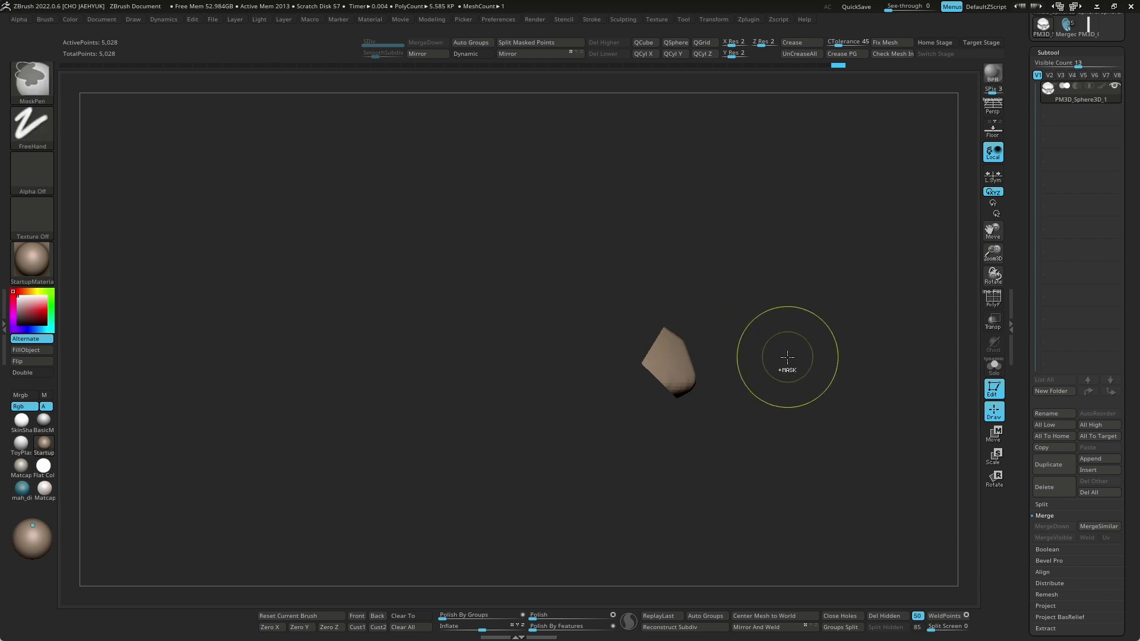
key(ctrl+z)
Cut a KnifeCurve notch into the upper block's right edge, re-cutting it vertically
key(shift)
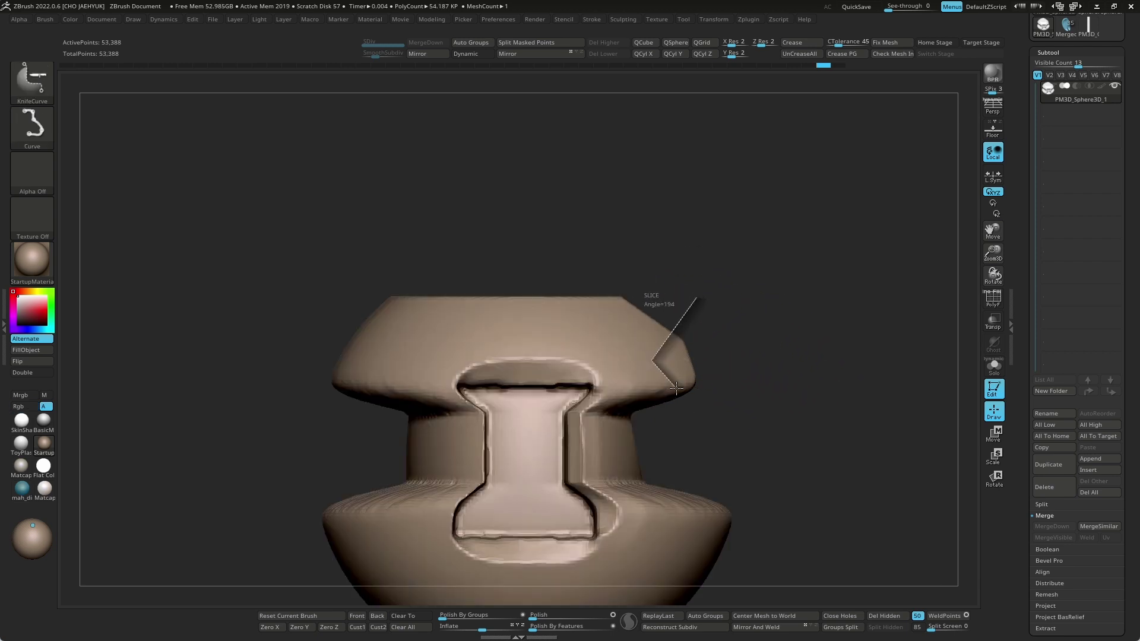
ctrl+shift+drag(676, 388, 683, 395)
mouse_move(754, 428)
mouse_down()
mouse_move(790, 428)
mouse_move(833, 388)
mouse_up()
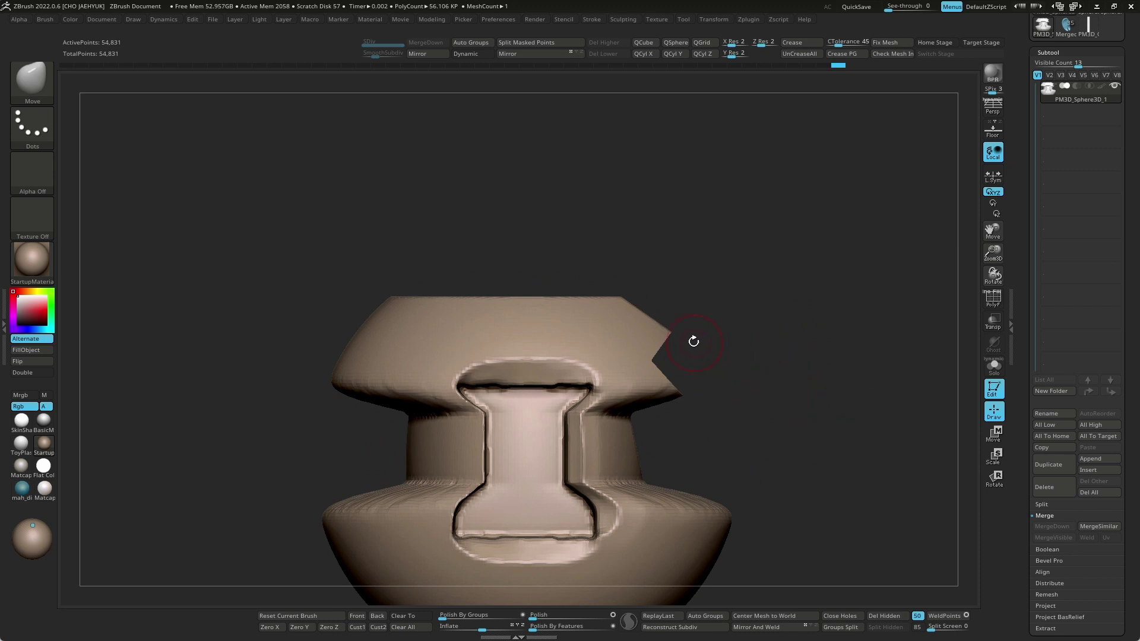
mouse_move(677, 363)
ctrl+shift+mouse_down()
mouse_move(693, 333)
mouse_move(693, 449)
ctrl+shift+mouse_up()
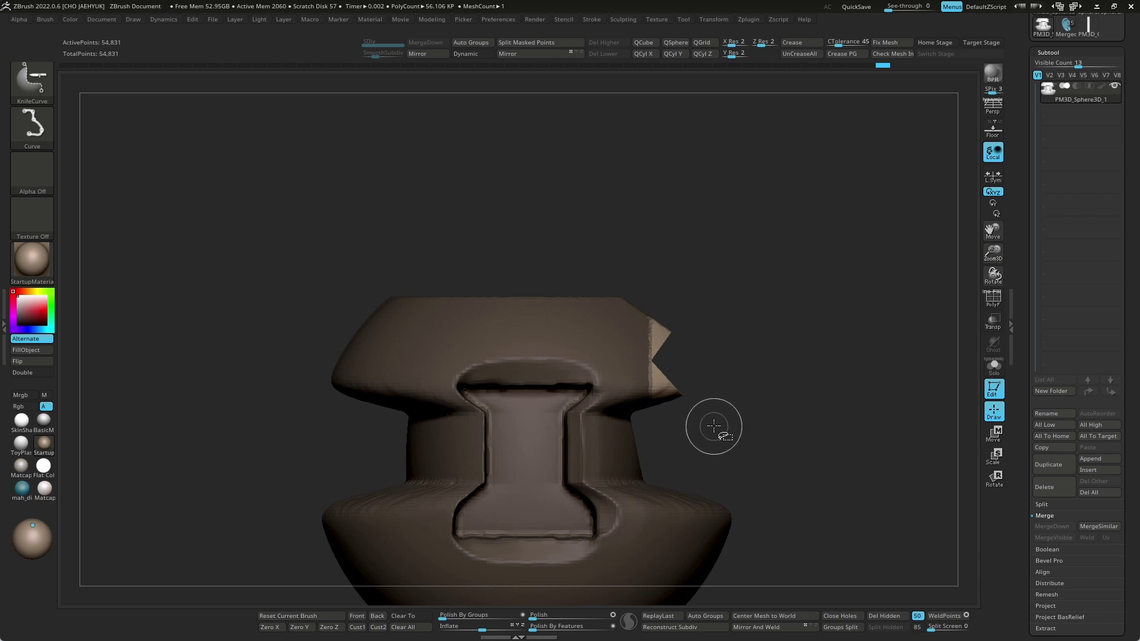
ctrl+shift+drag(695, 318, 731, 323)
ctrl+shift+drag(697, 288, 697, 355)
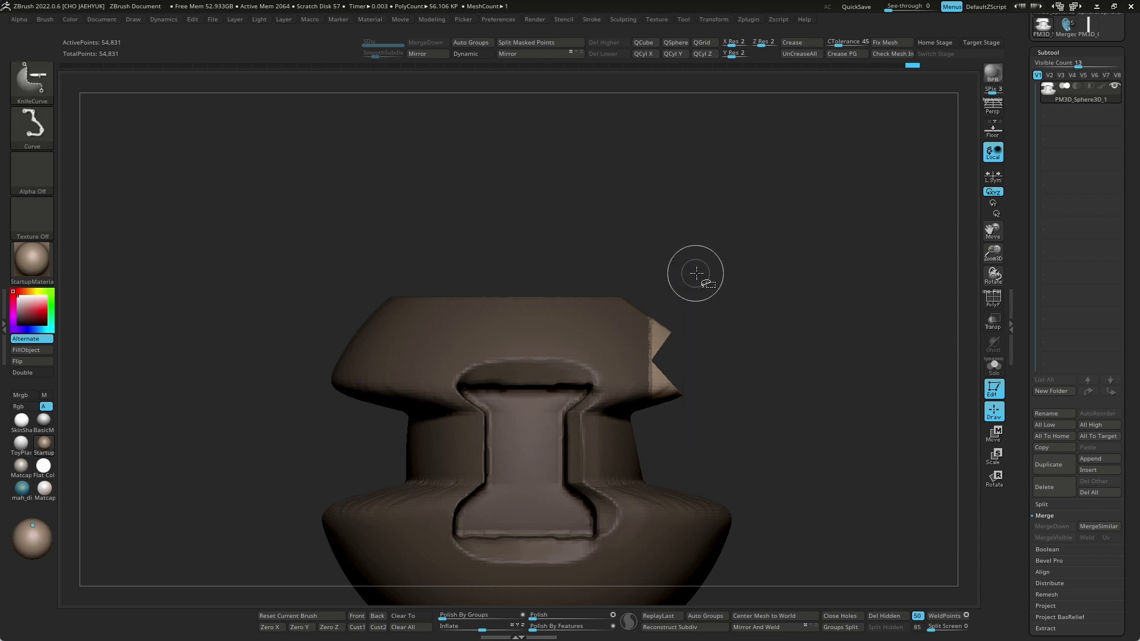
ctrl+shift+drag(688, 255, 689, 261)
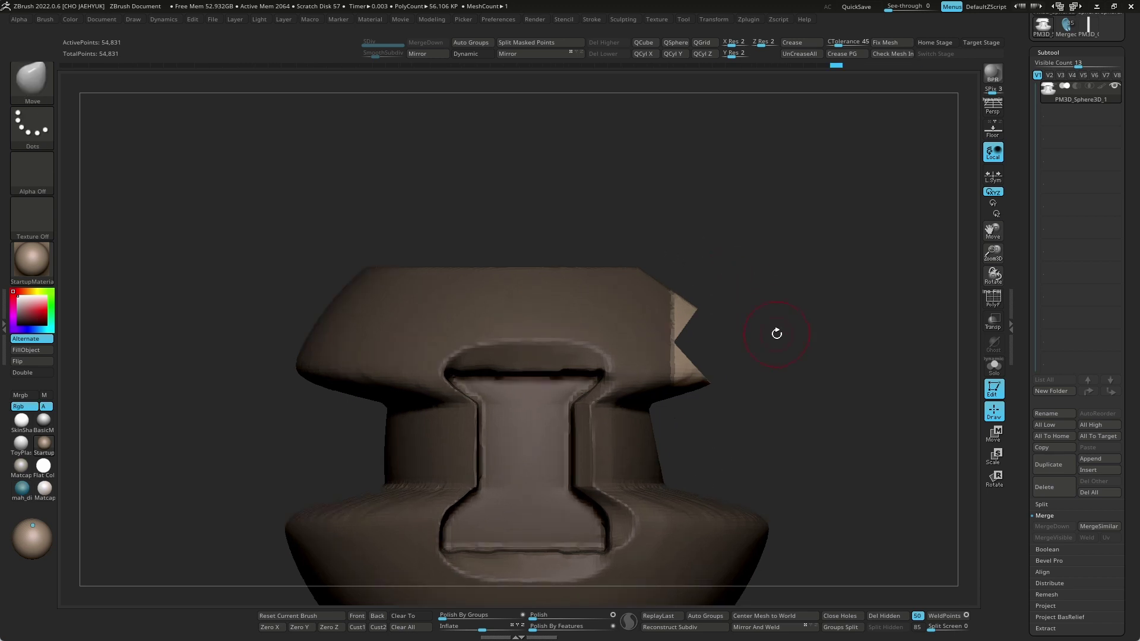
key(space)
key(space)
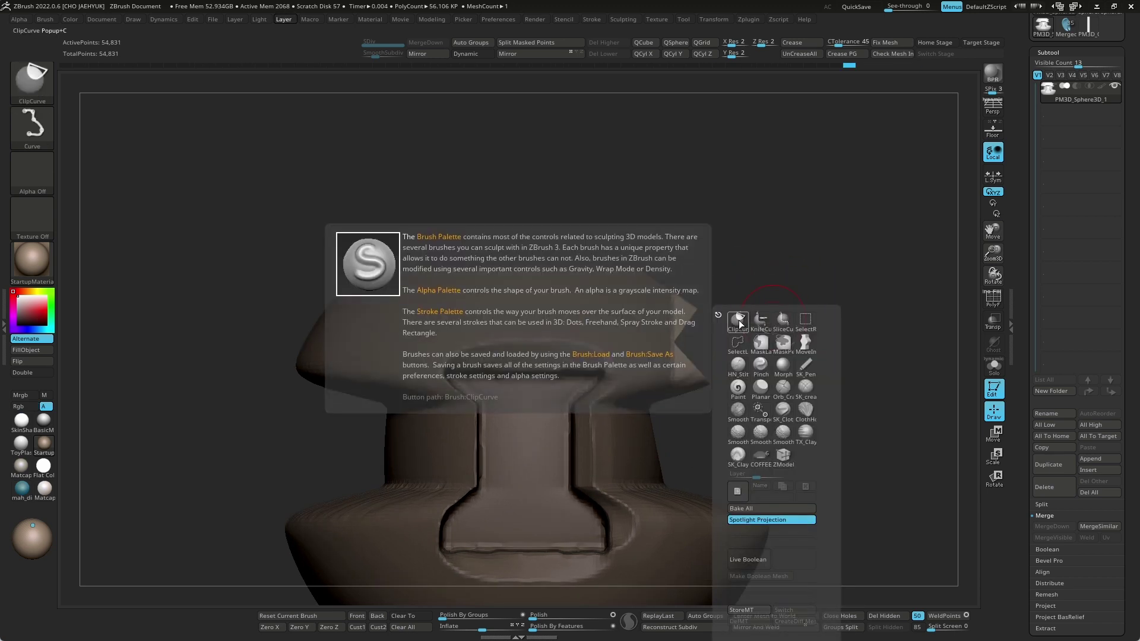
Slice off the model's right side vertically with SliceCurve and inspect the cut
click(778, 319)
ctrl+shift+drag(725, 255, 725, 546)
mouse_move(811, 347)
mouse_down()
mouse_move(802, 425)
mouse_move(840, 412)
mouse_move(839, 382)
mouse_move(859, 350)
mouse_up()
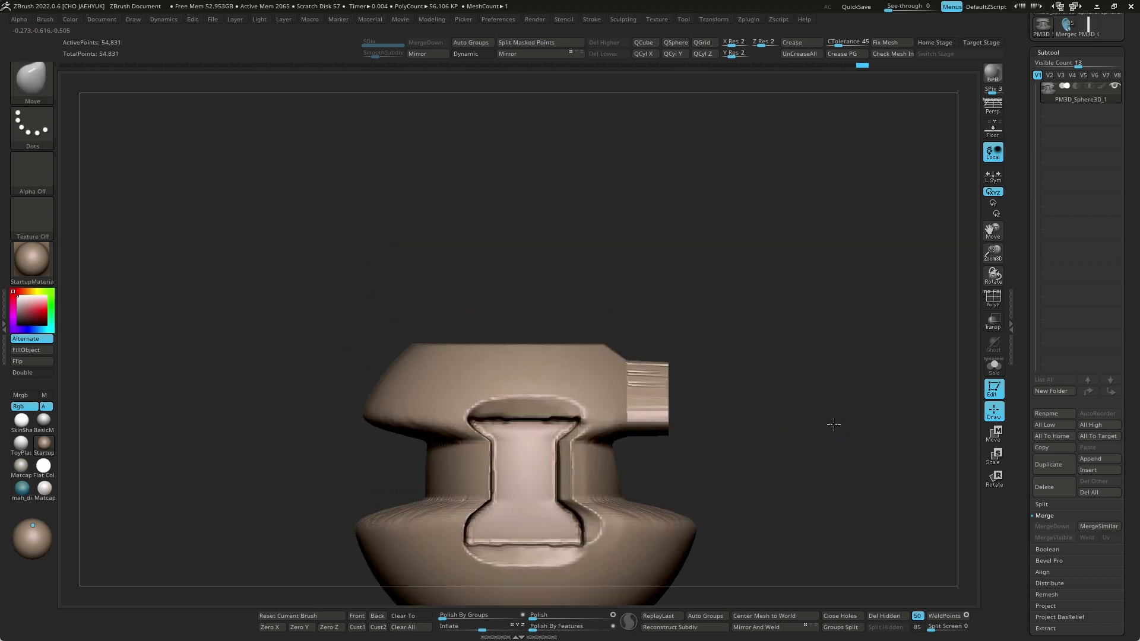
mouse_move(833, 425)
mouse_down()
mouse_move(846, 381)
mouse_move(851, 403)
mouse_move(832, 450)
mouse_move(756, 298)
mouse_move(696, 355)
mouse_move(784, 349)
mouse_move(718, 357)
mouse_move(789, 368)
mouse_move(778, 360)
mouse_up()
Mask two rectangles and clip the unmasked mesh along a drawn line
drag(741, 277, 728, 254)
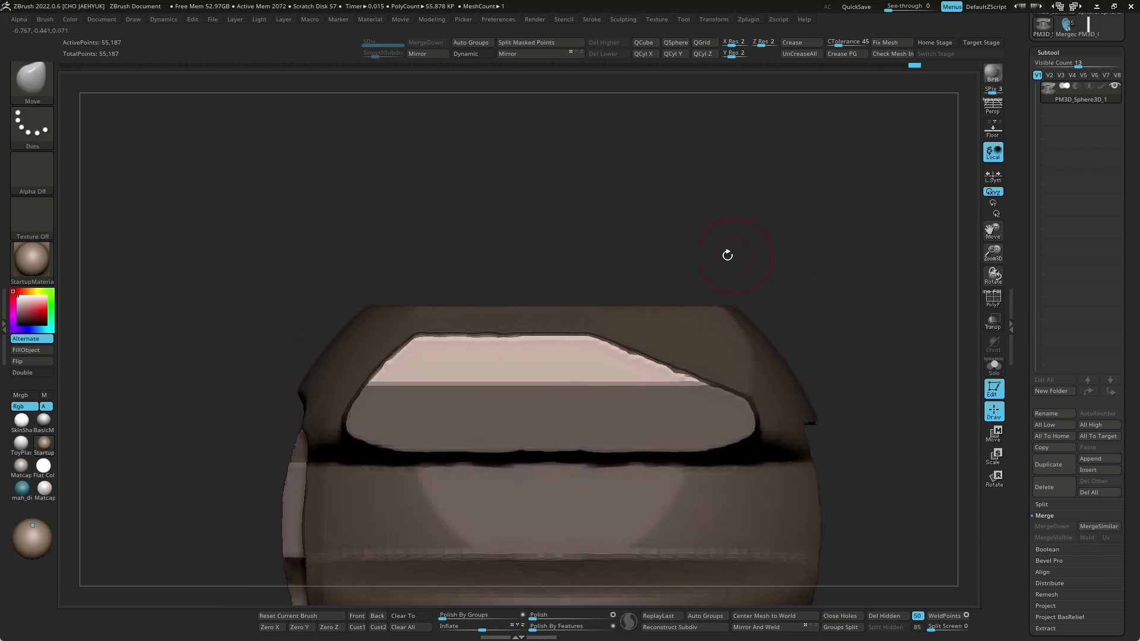
ctrl+drag(823, 258, 589, 518)
ctrl+drag(313, 263, 415, 523)
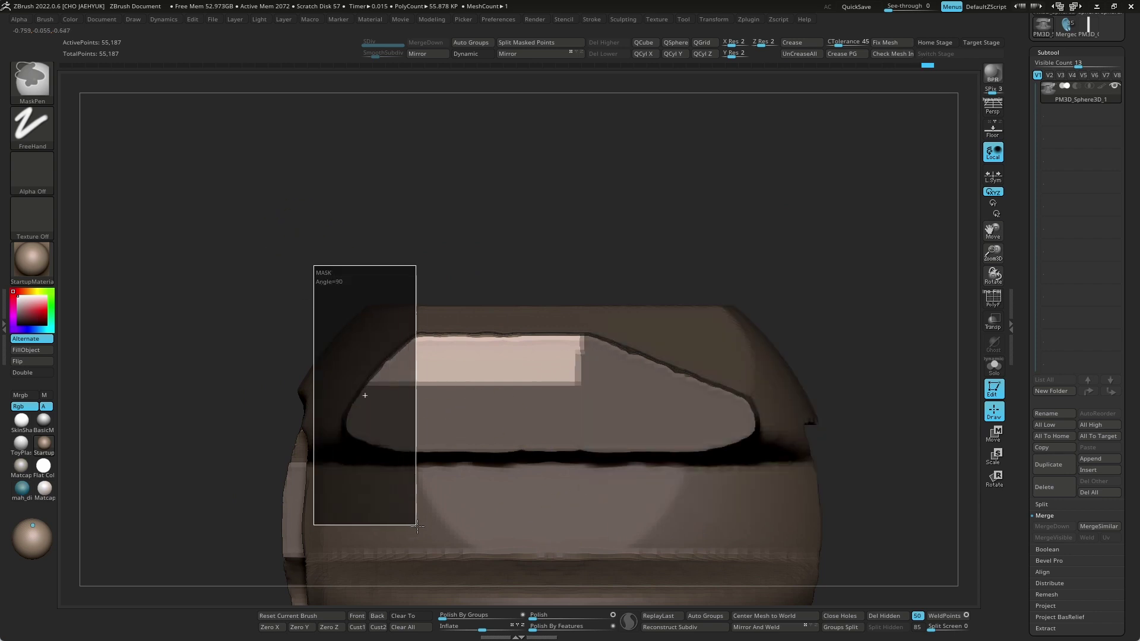
drag(877, 328, 736, 324)
ctrl+shift+drag(818, 383, 817, 383)
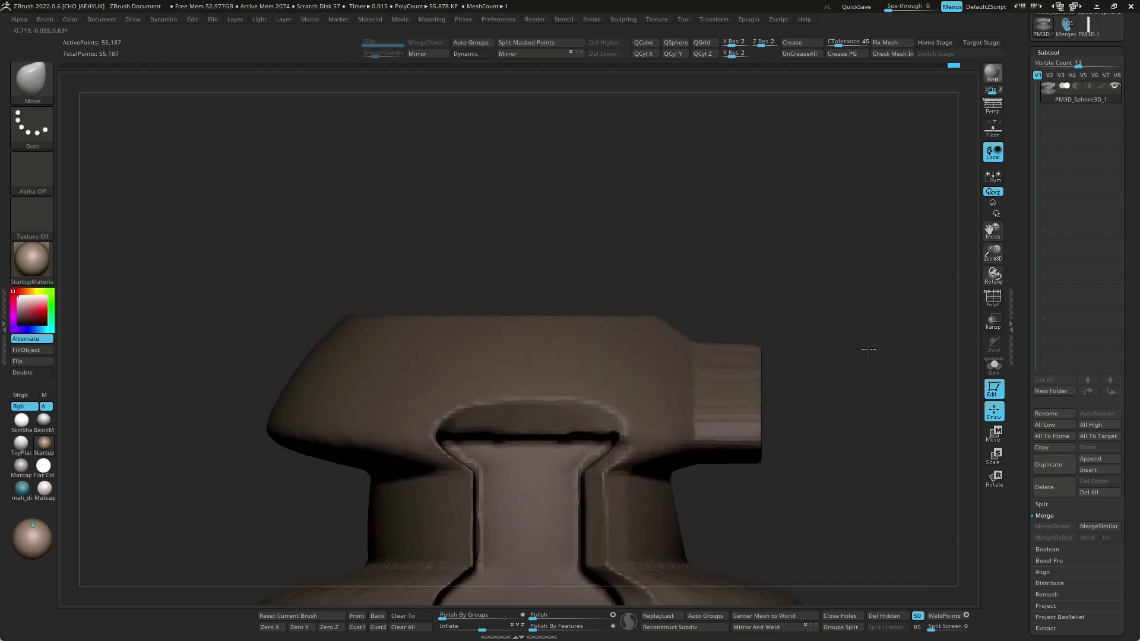
mouse_move(868, 349)
mouse_down()
mouse_move(843, 349)
mouse_move(848, 395)
mouse_move(822, 390)
mouse_move(822, 298)
mouse_move(788, 285)
mouse_move(835, 341)
mouse_move(852, 333)
mouse_move(735, 395)
mouse_move(728, 285)
mouse_up()
Mask an area, slice the left side at an angle, and turn on PolyF colours
mouse_move(453, 388)
ctrl+mouse_down()
mouse_move(490, 438)
mouse_move(454, 431)
mouse_move(509, 439)
ctrl+mouse_up()
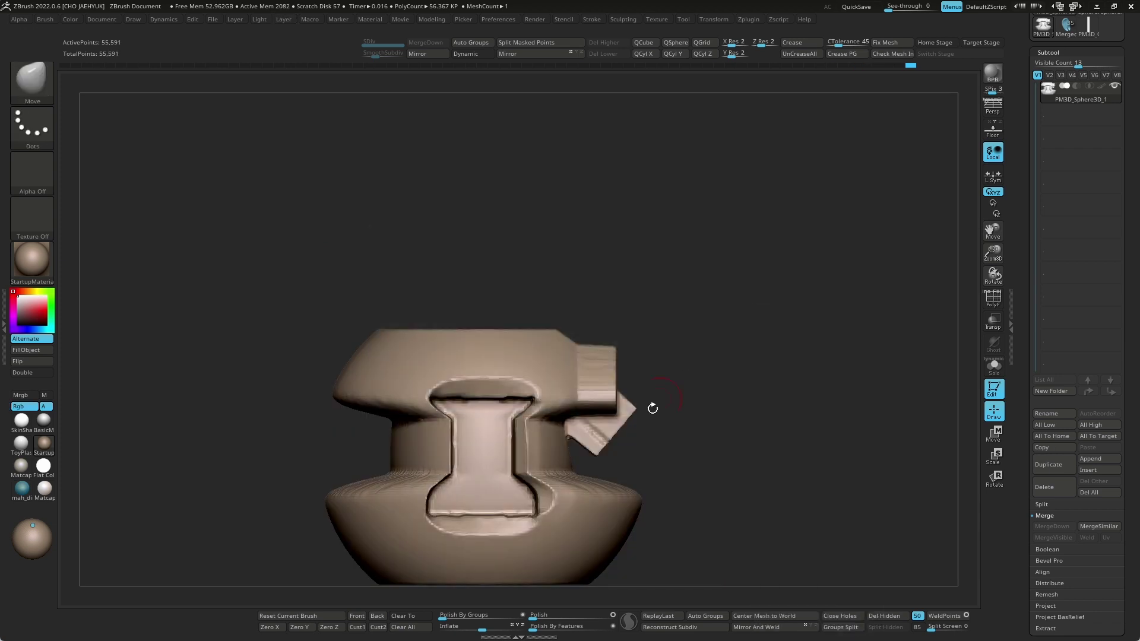
mouse_move(653, 402)
mouse_down()
mouse_move(817, 365)
mouse_move(756, 317)
mouse_up()
key(ctrl+shift)
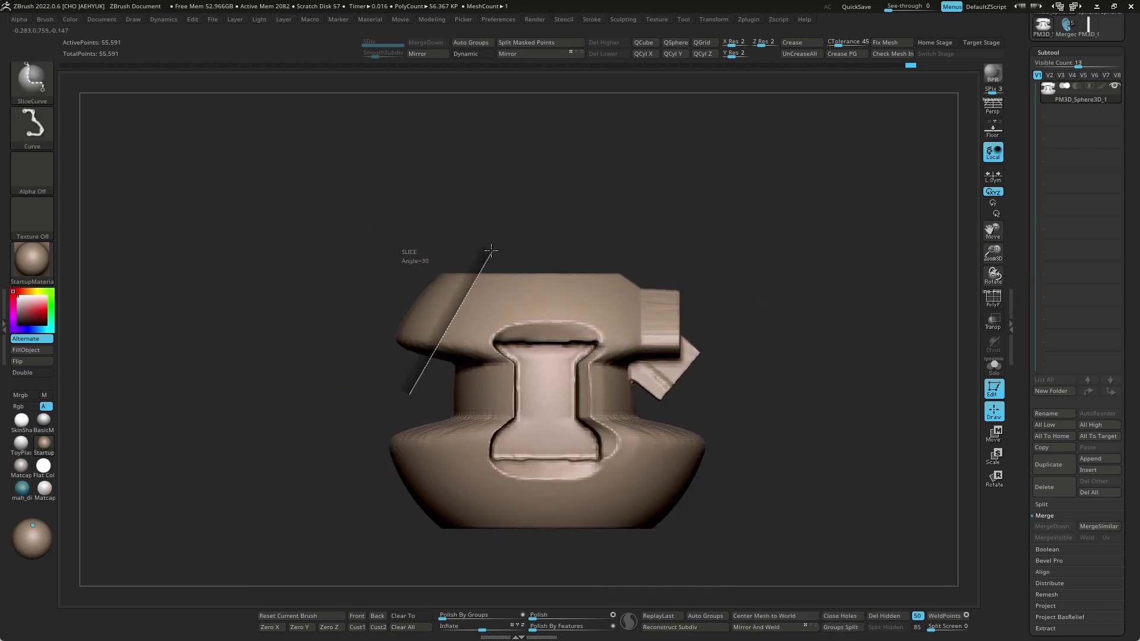
ctrl+shift+drag(491, 250, 476, 254)
click(994, 307)
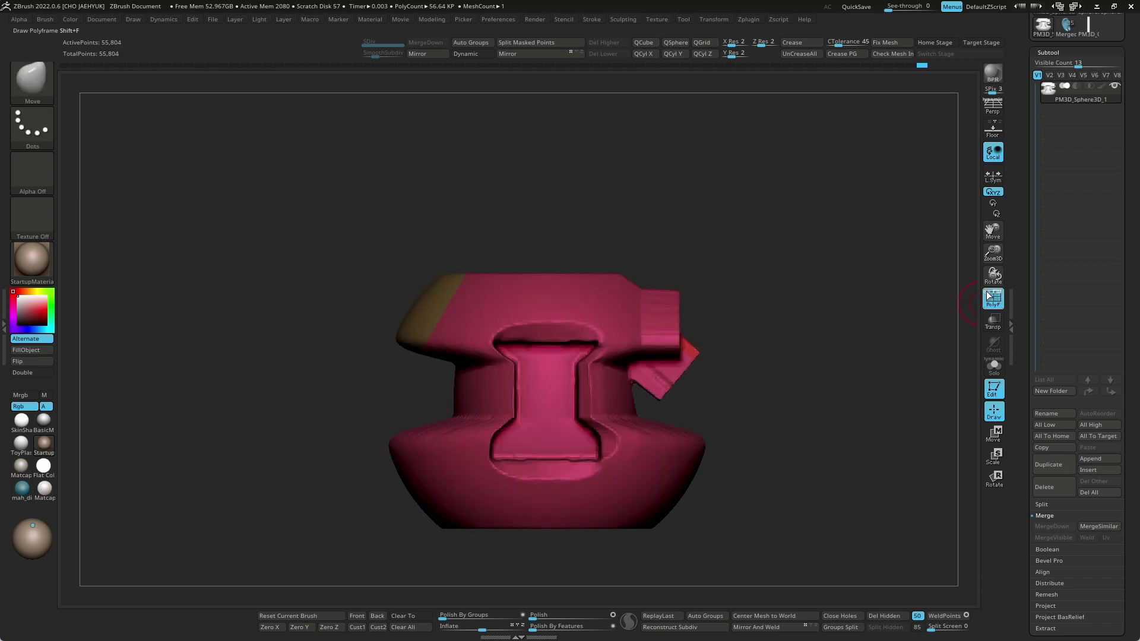
drag(855, 356, 858, 340)
Merge the model into one polygroup, then split it with horizontal and vertical slices
key(ctrl+w)
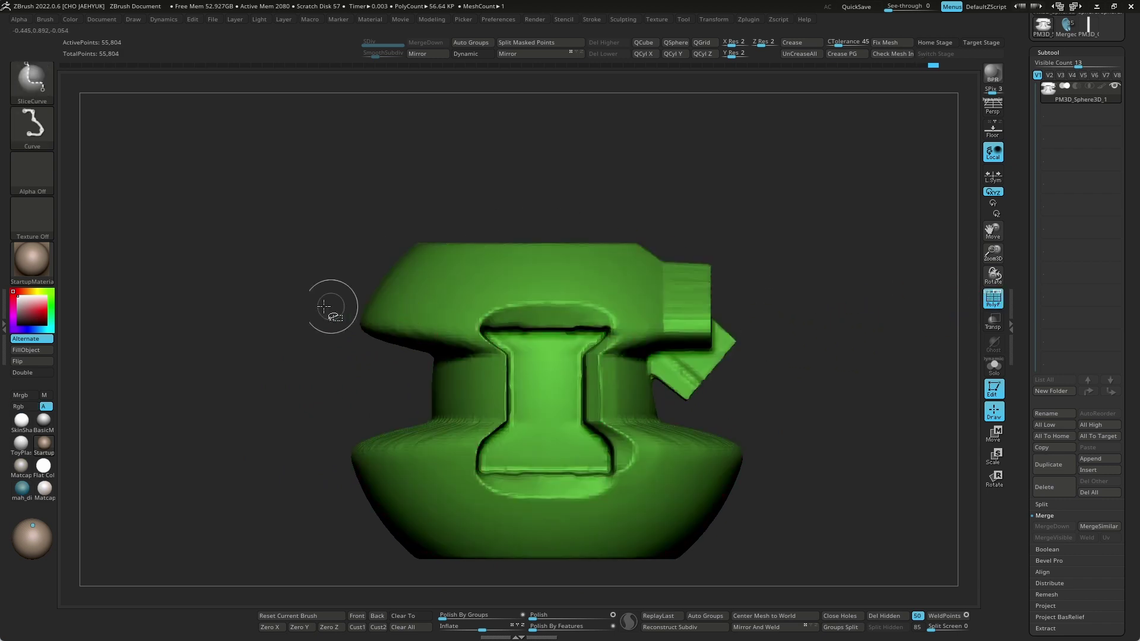
mouse_move(285, 306)
ctrl+shift+mouse_down()
mouse_move(786, 304)
mouse_move(797, 377)
ctrl+shift+mouse_up()
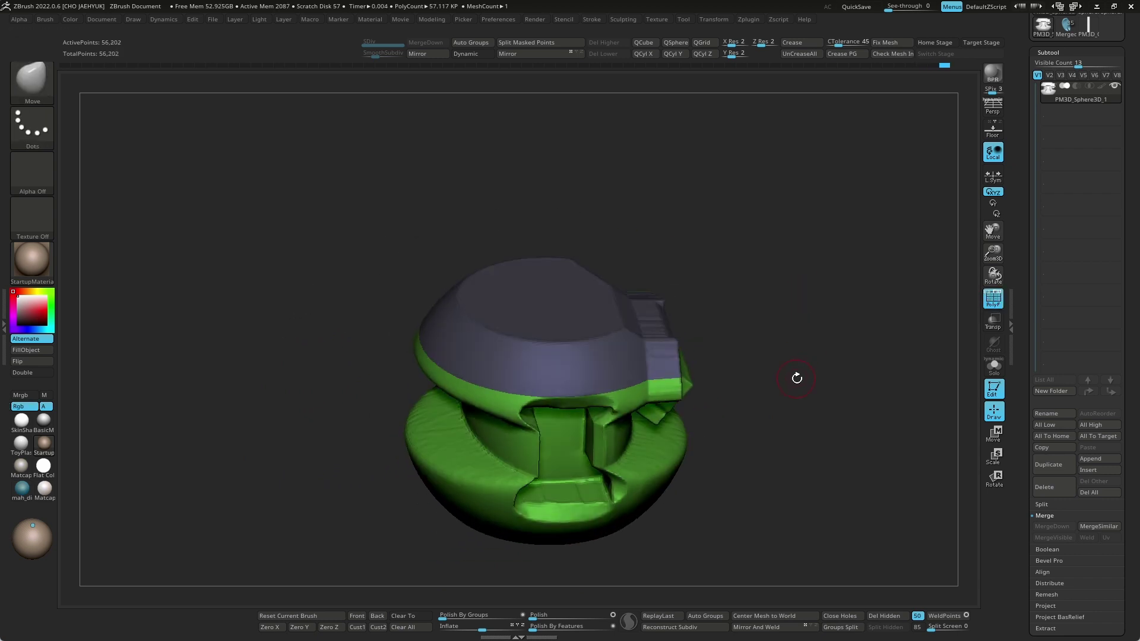
ctrl+shift+drag(541, 561, 537, 312)
drag(725, 402, 786, 415)
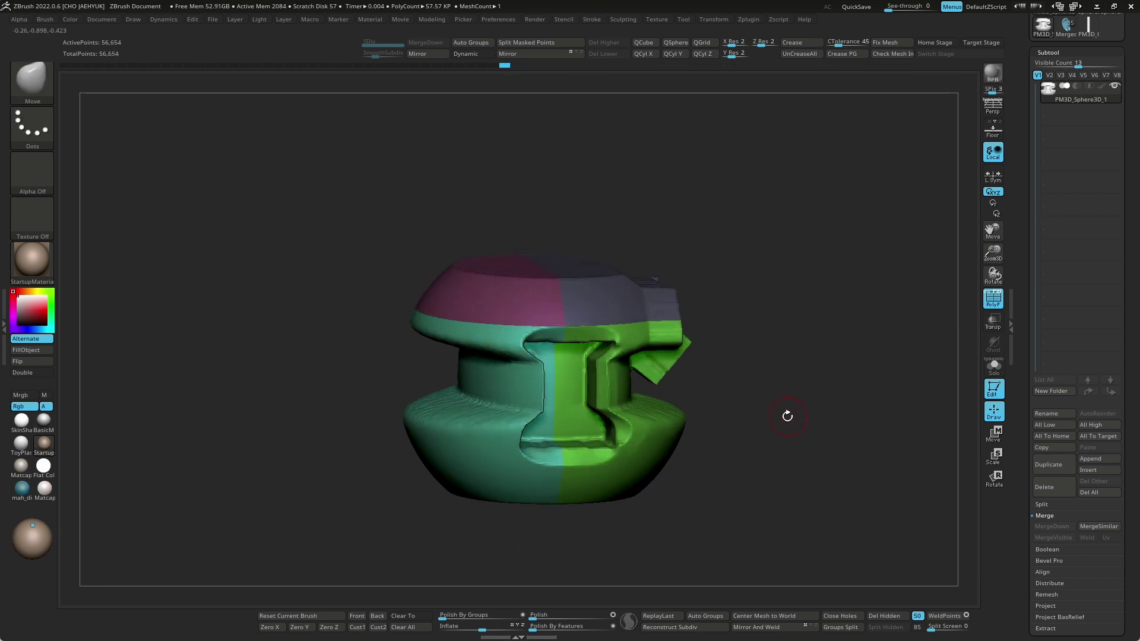
key(space)
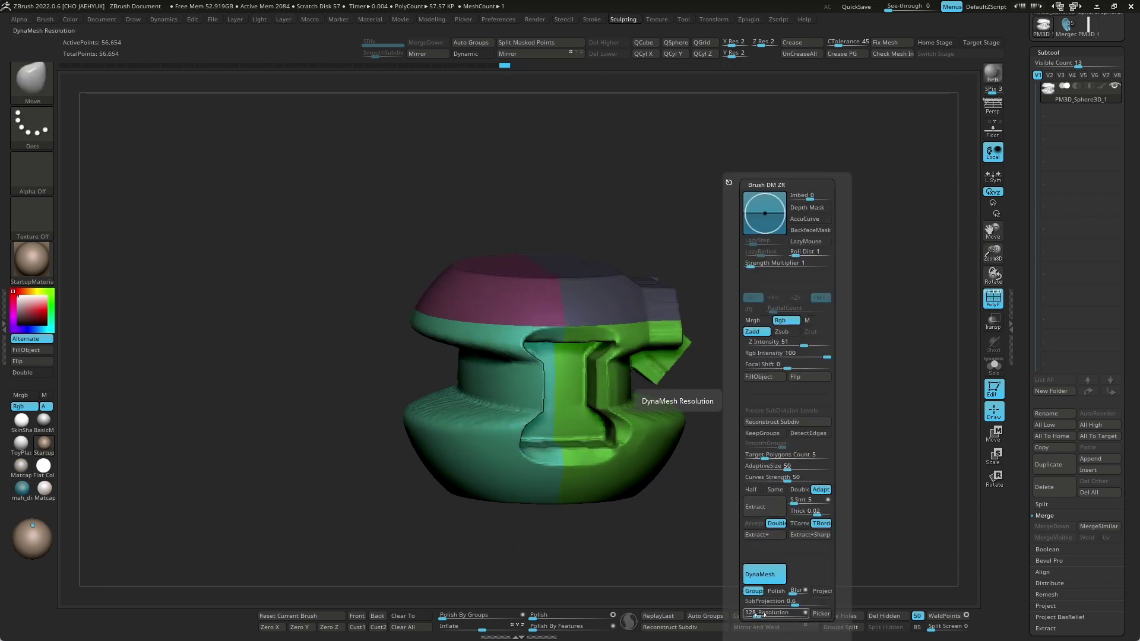
Isolate mesh parts with SelectRect and SelectLasso, showing the whole mesh after each
key(ctrl+z)
key(space)
click(846, 325)
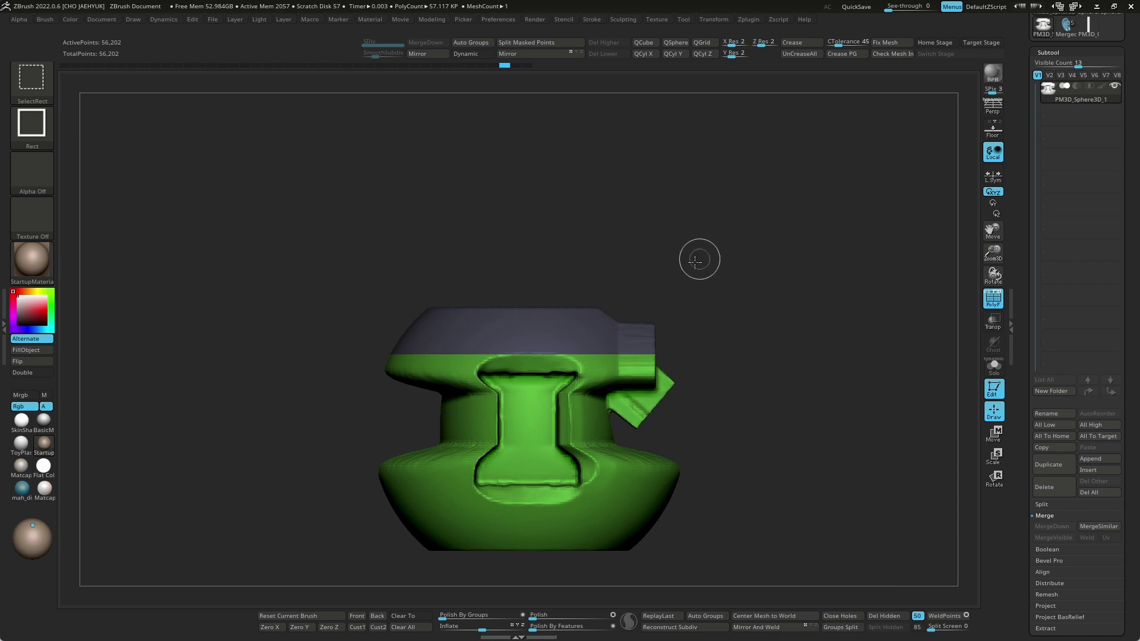
ctrl+shift+drag(702, 255, 592, 407)
ctrl+shift+click(765, 364)
key(space)
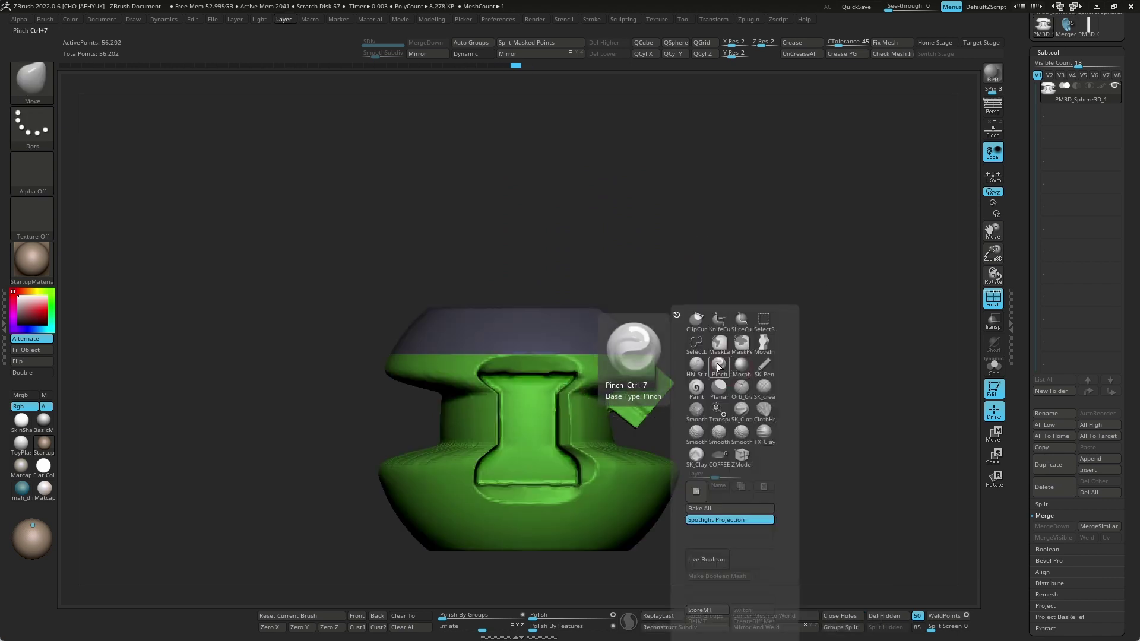
click(701, 327)
ctrl+shift+drag(464, 295, 404, 334)
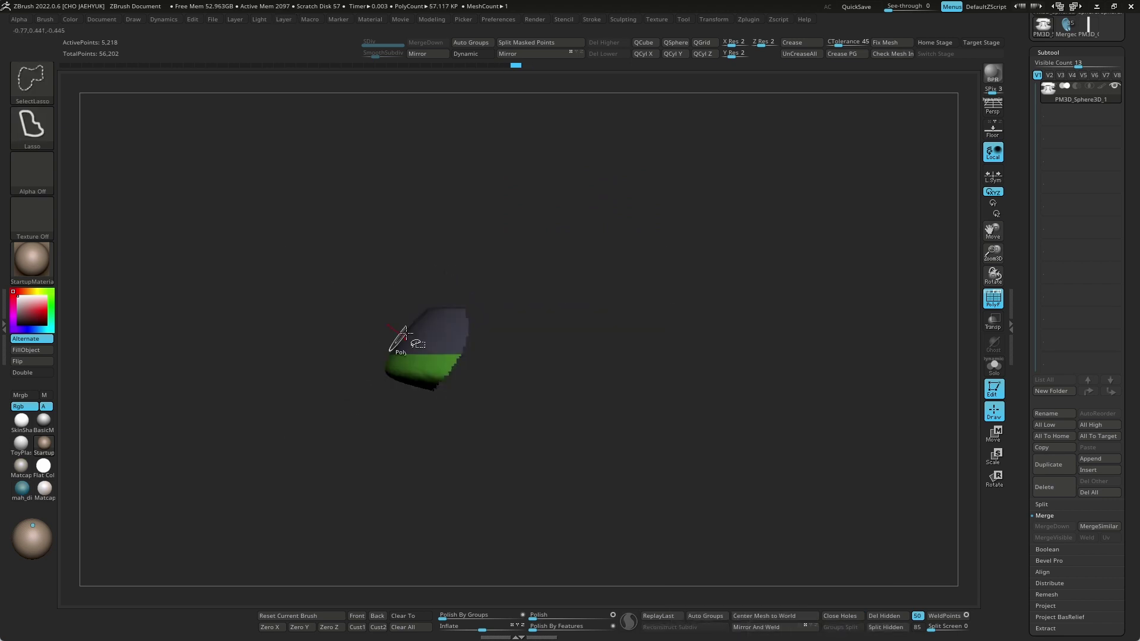
ctrl+shift+click(817, 393)
Mask an area with MaskLasso, clear the mask, and select MoveInfiniteDepth
key(space)
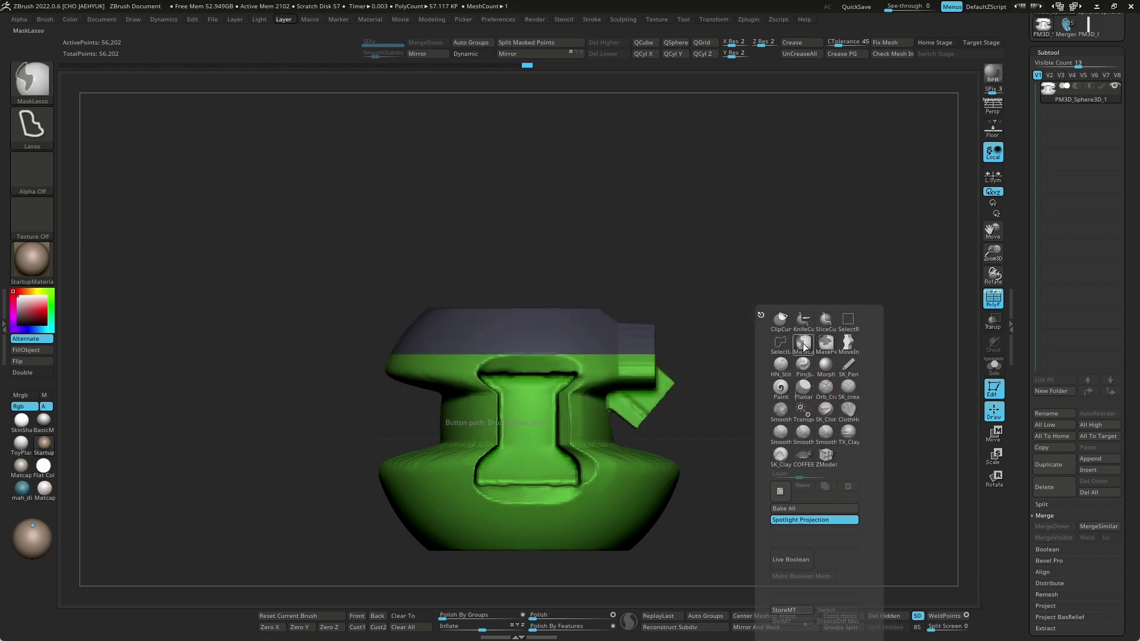
click(803, 347)
ctrl+drag(579, 280, 819, 392)
key(space)
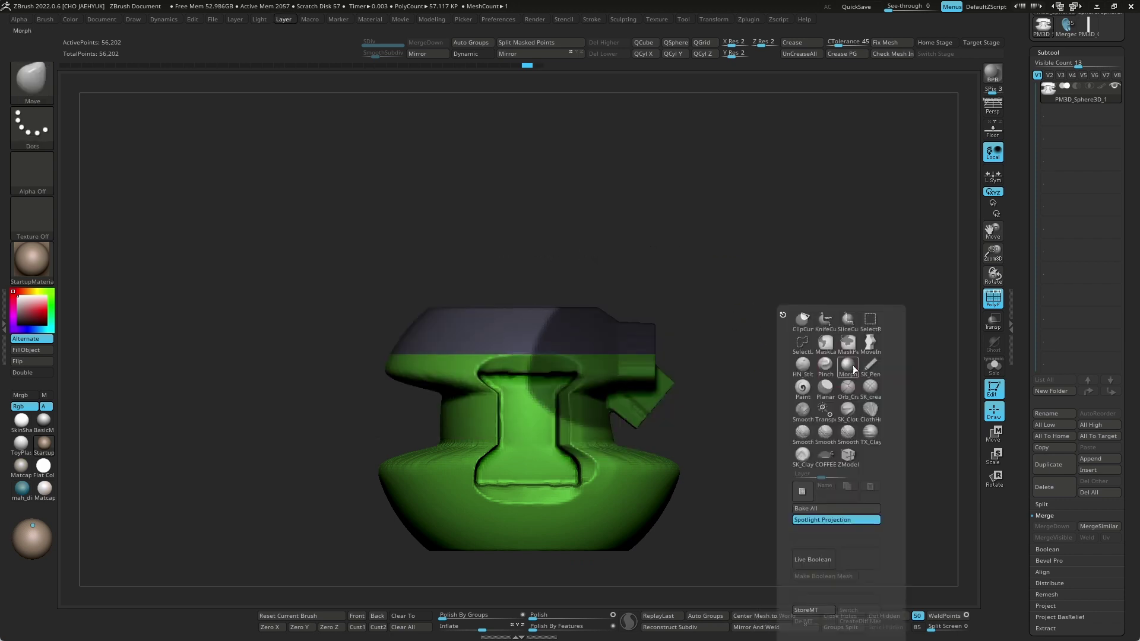
click(841, 348)
ctrl+drag(790, 386, 804, 395)
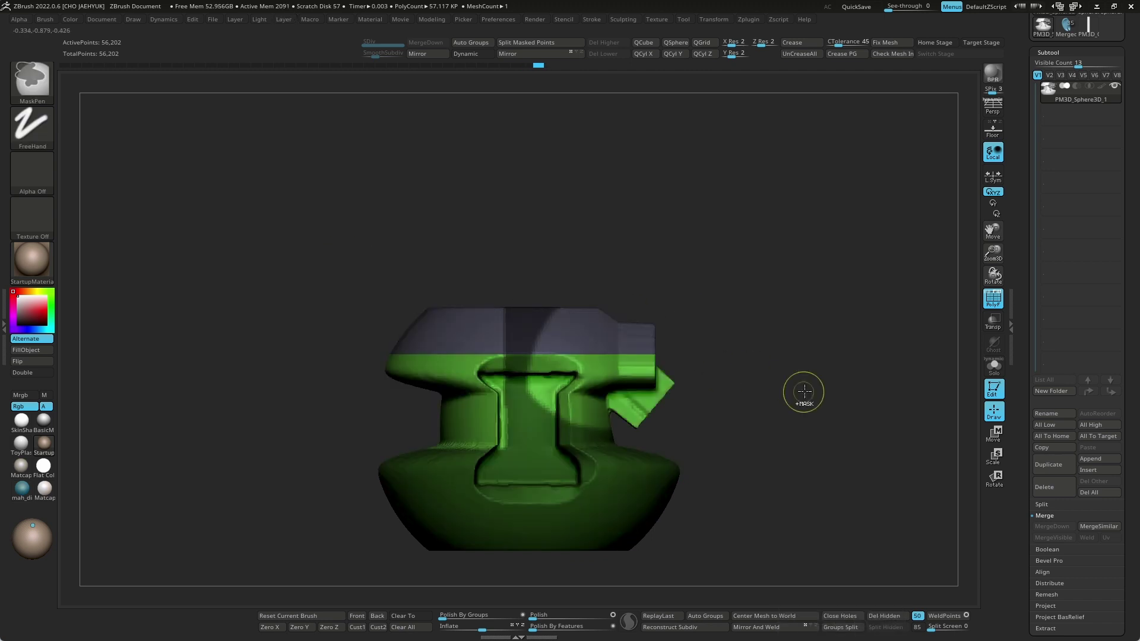
key(space)
click(829, 343)
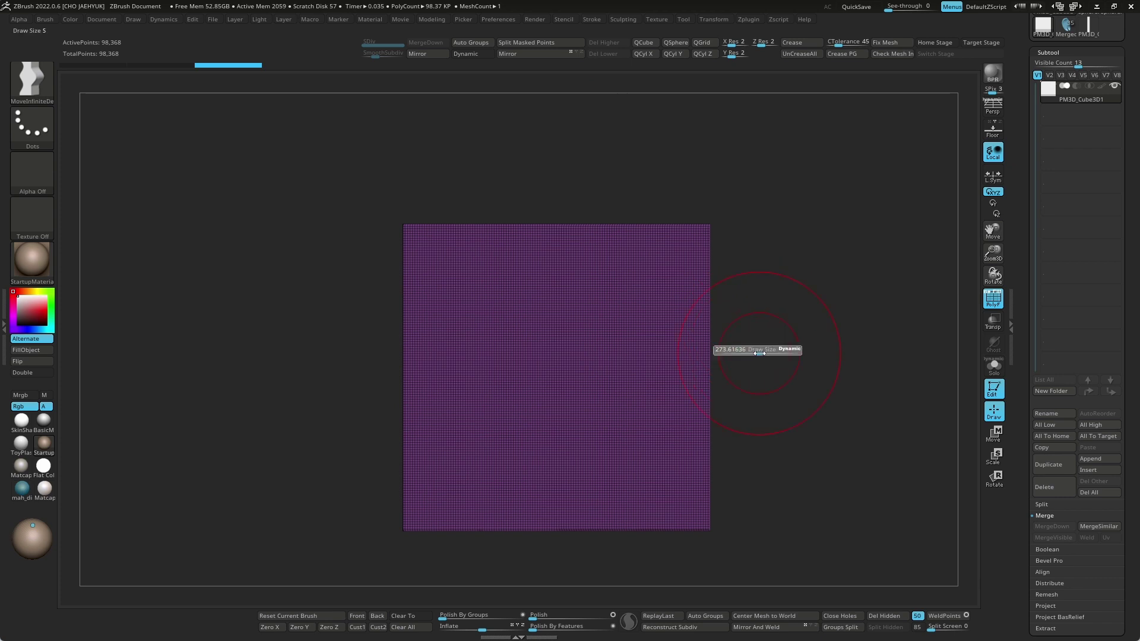
Bulge both sides of the cube outward twice, undo, and reselect MoveInfiniteDepth
drag(706, 371, 781, 370)
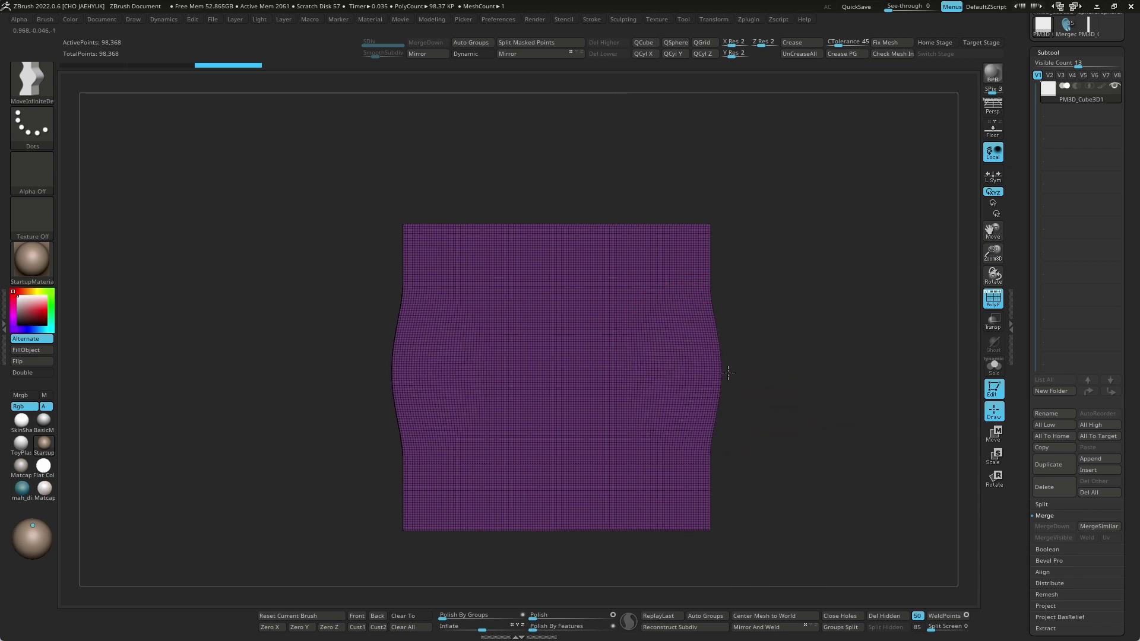
key(ctrl+z)
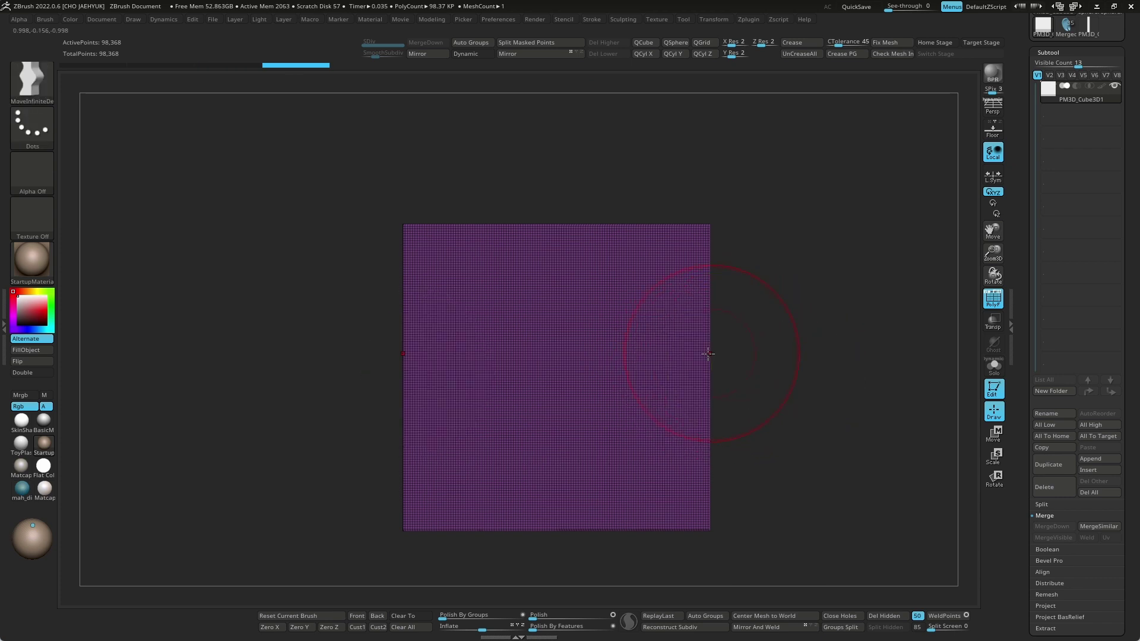
mouse_move(702, 366)
mouse_down()
mouse_move(776, 400)
mouse_move(682, 348)
mouse_up()
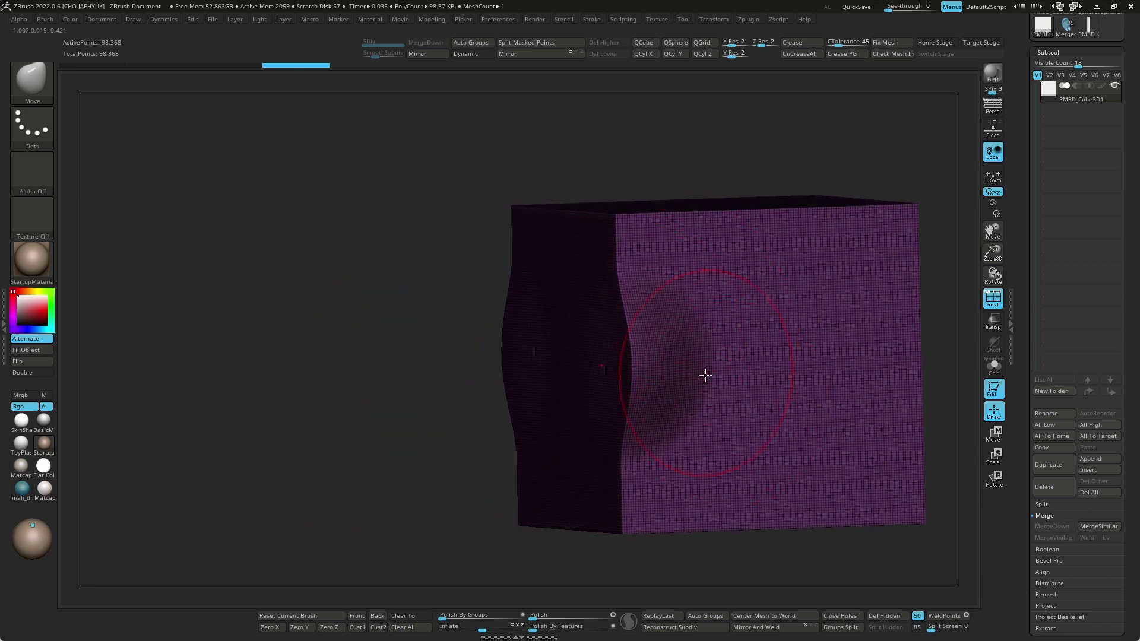
mouse_move(645, 300)
mouse_down()
mouse_move(426, 466)
mouse_move(625, 331)
mouse_up()
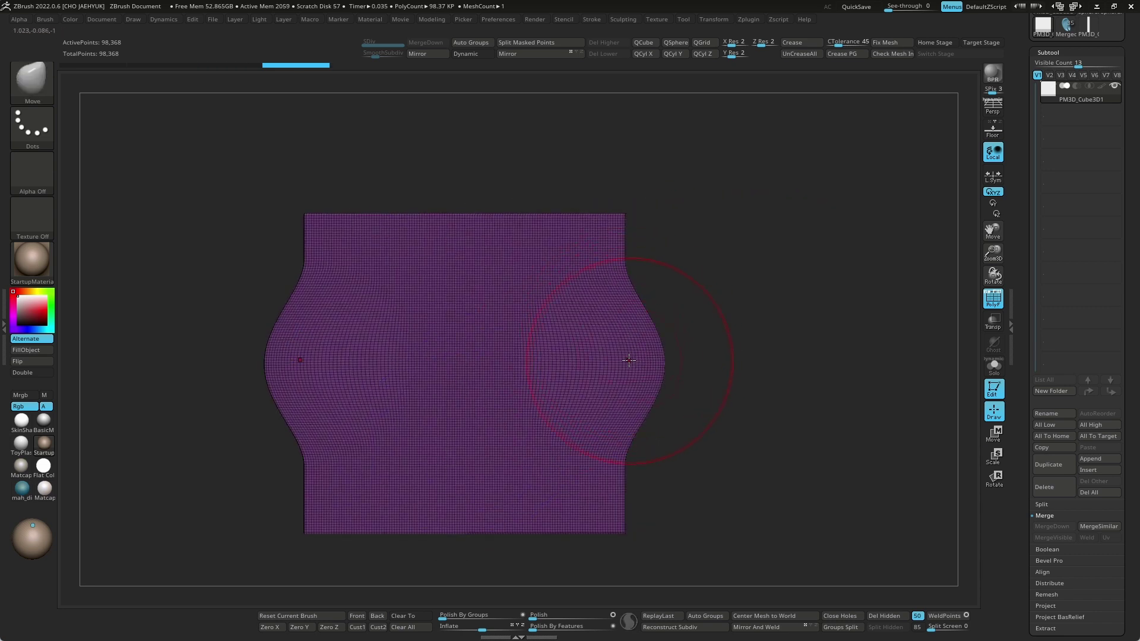
key(ctrl+z)
key(b)
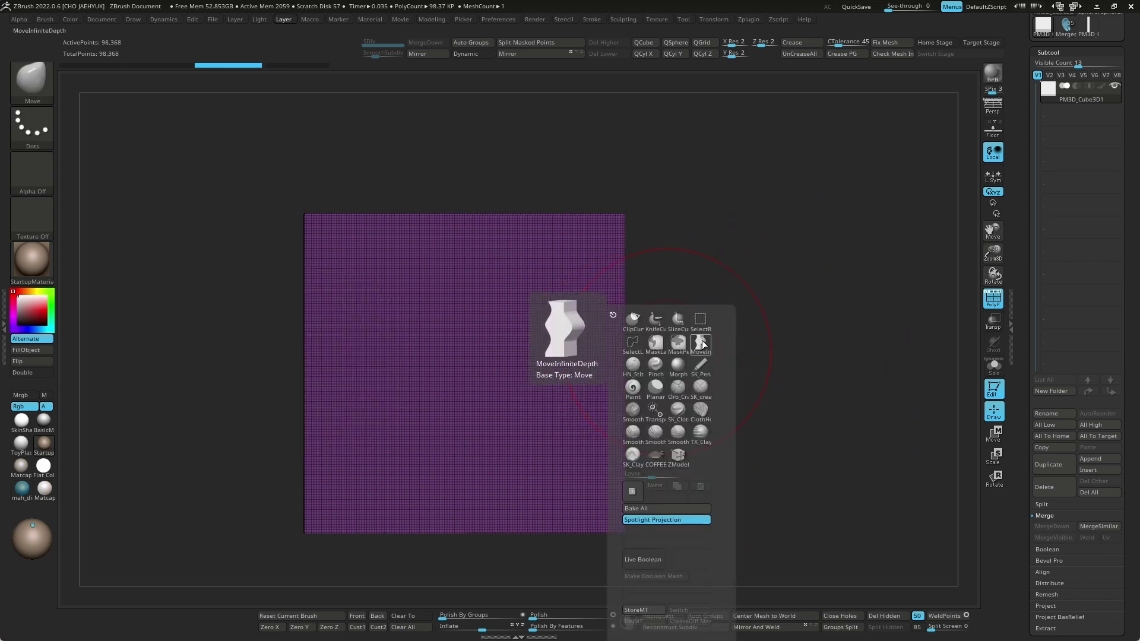
click(614, 314)
Resize the brush, pull the cube's sides and right face outward, then view it head-on
key(s)
drag(676, 361, 701, 365)
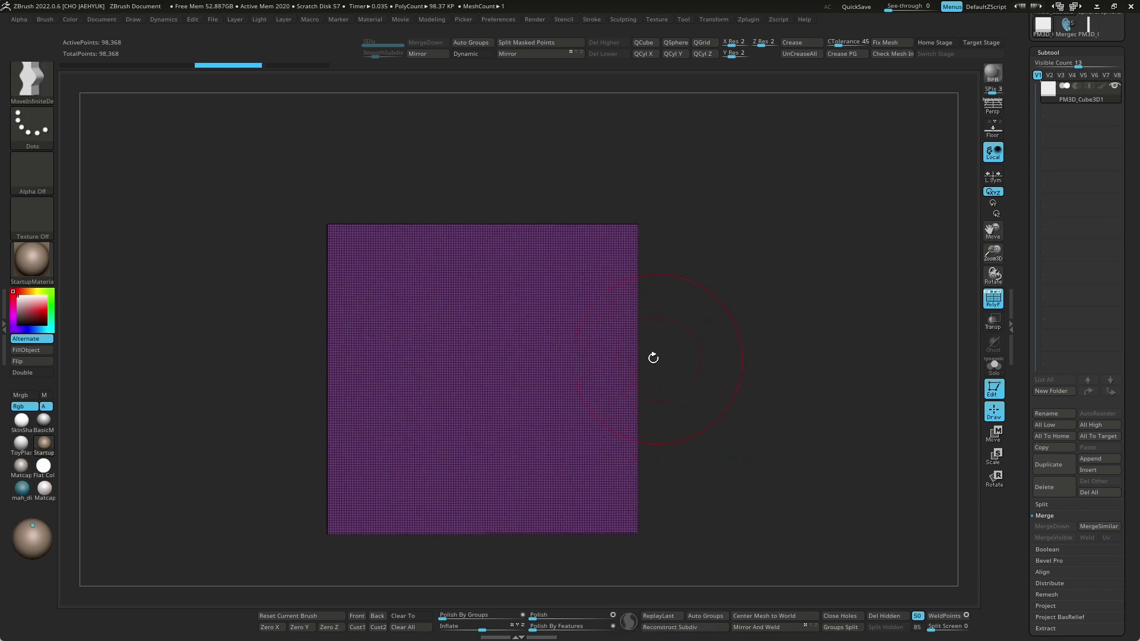
mouse_move(627, 378)
mouse_down()
mouse_move(721, 375)
mouse_move(751, 403)
mouse_move(784, 339)
mouse_up()
drag(862, 345, 871, 351)
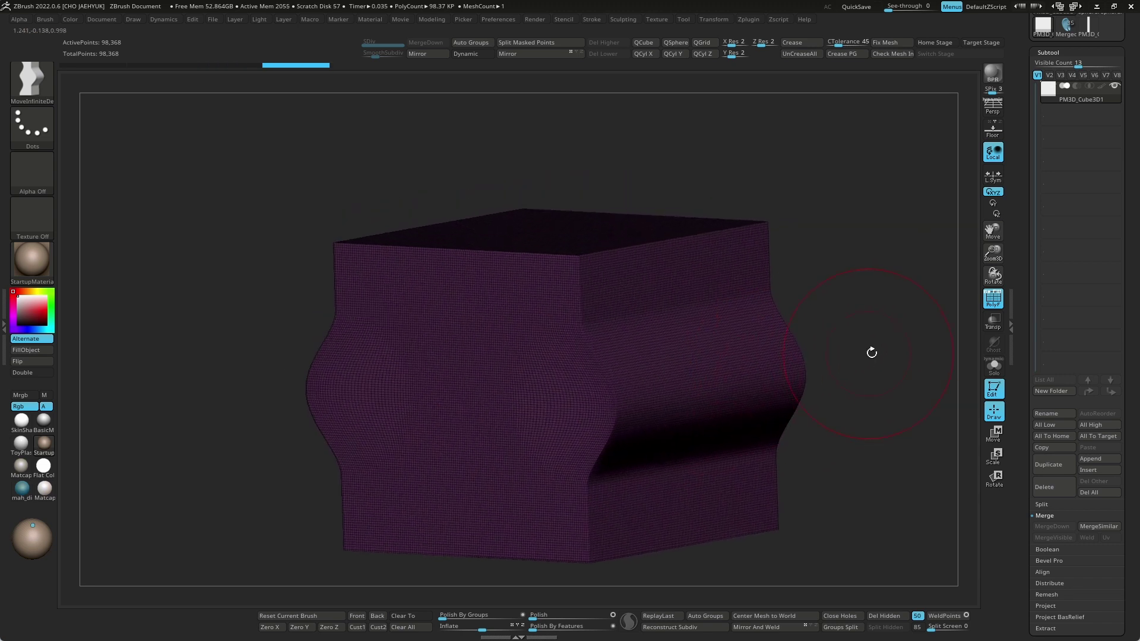
mouse_move(796, 329)
mouse_down()
mouse_move(893, 336)
mouse_move(787, 387)
mouse_up()
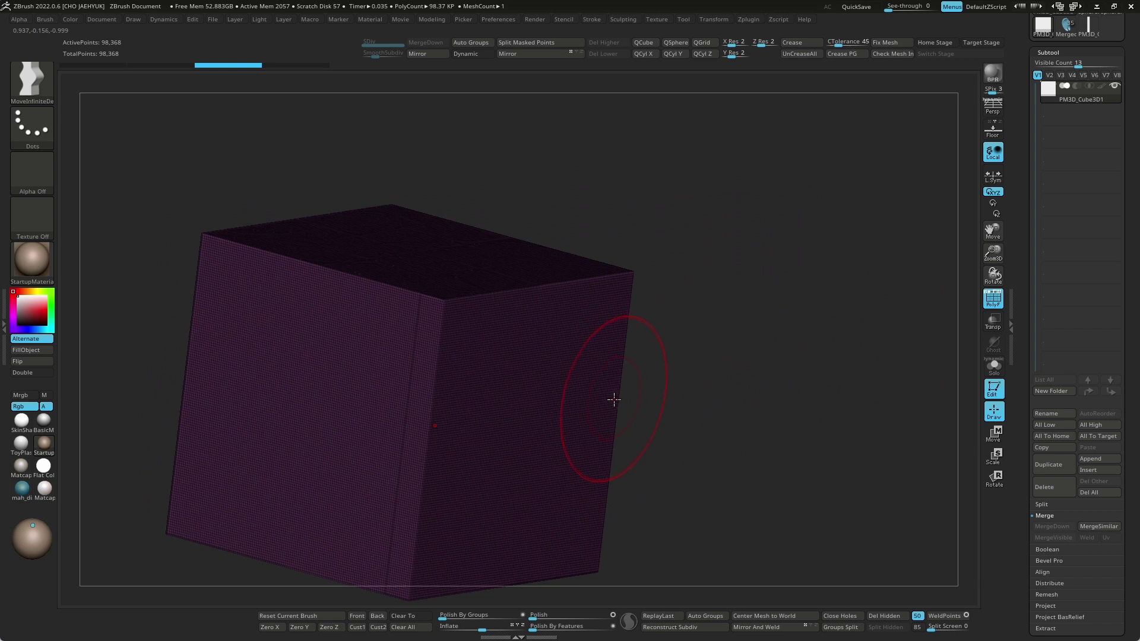
mouse_move(616, 403)
mouse_down()
mouse_move(686, 405)
mouse_move(701, 390)
mouse_move(667, 424)
mouse_up()
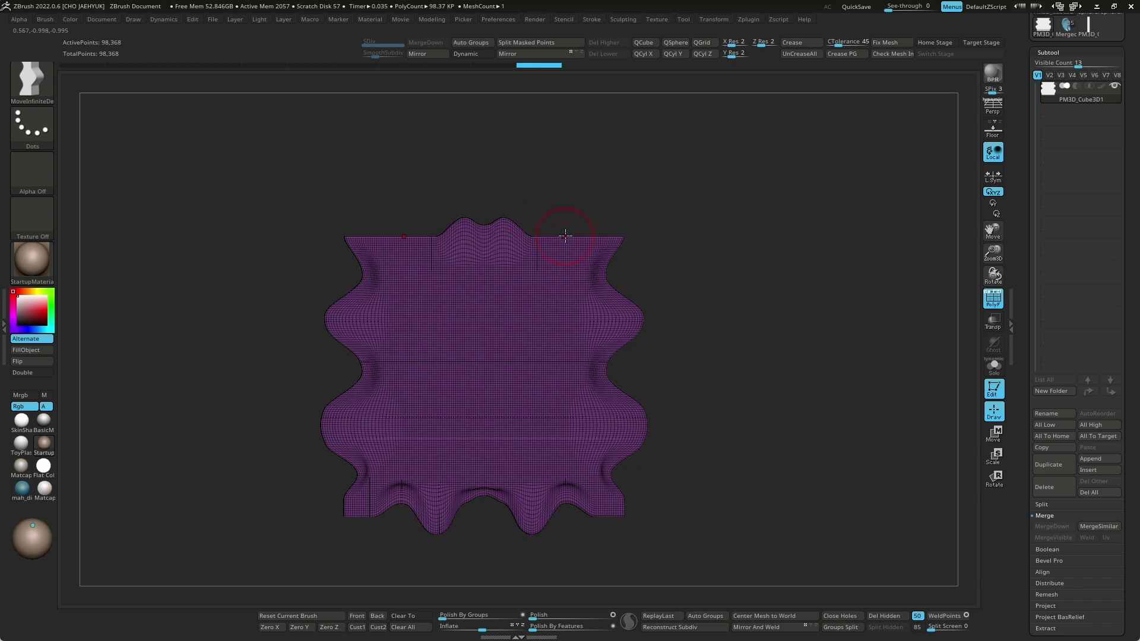
mouse_move(667, 267)
mouse_down()
mouse_move(733, 412)
mouse_move(782, 374)
mouse_up()
key(space)
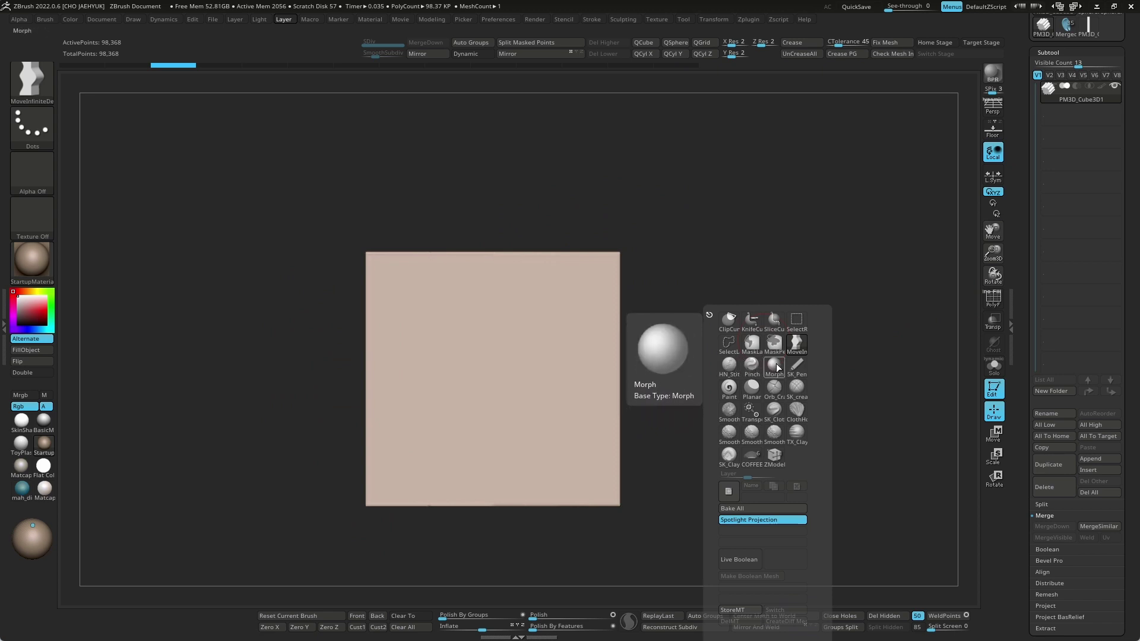
Mask two mirrored round eye spots on the face and invert the mask
click(844, 402)
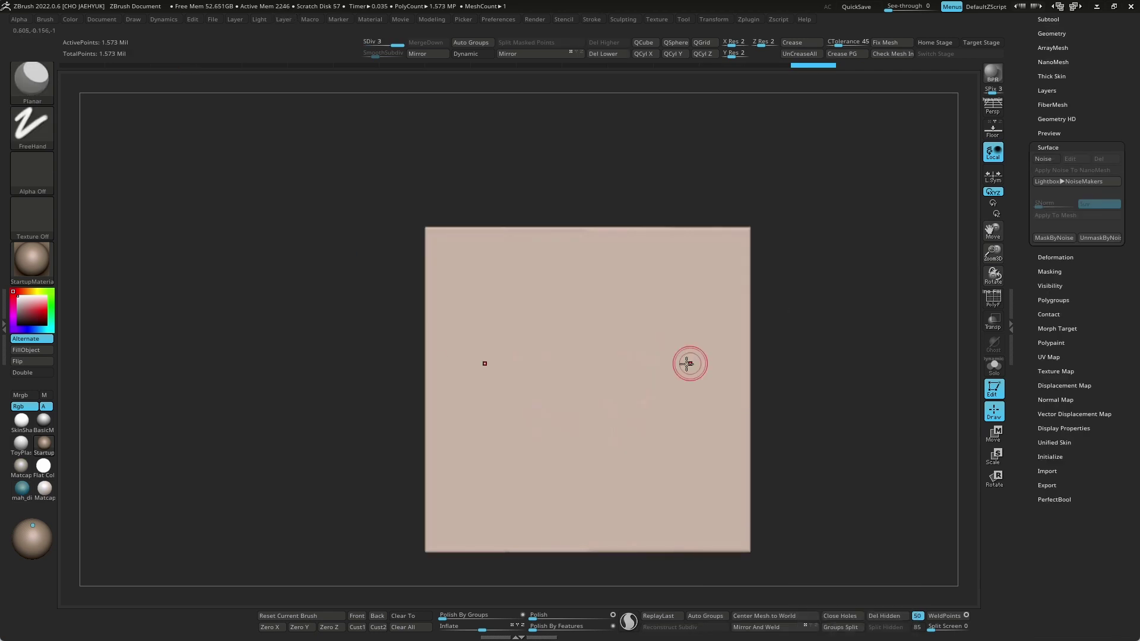
mouse_move(728, 337)
right_down()
mouse_move(649, 364)
mouse_move(683, 346)
right_up()
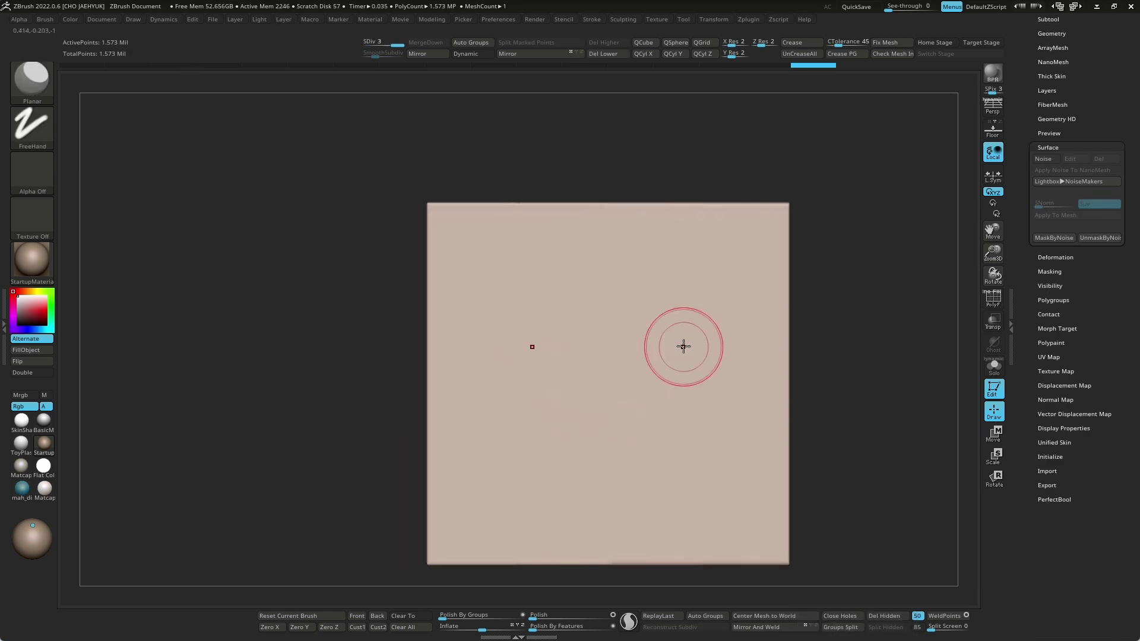
key(b)
key(c)
key(b)
drag(681, 342, 680, 337)
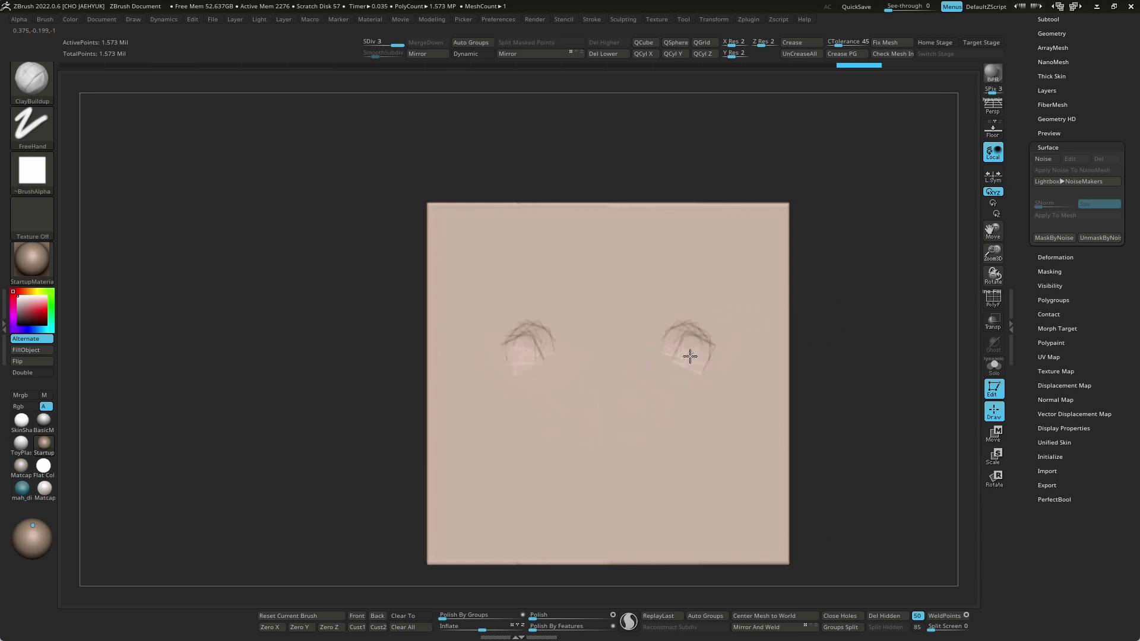
mouse_move(680, 337)
right_down()
mouse_move(863, 318)
mouse_move(825, 295)
right_up()
key(ctrl+z)
ctrl+click(682, 342)
ctrl+click(873, 331)
Push both eye spots into the surface with Transpose Move and return to the Planar brush
key(w)
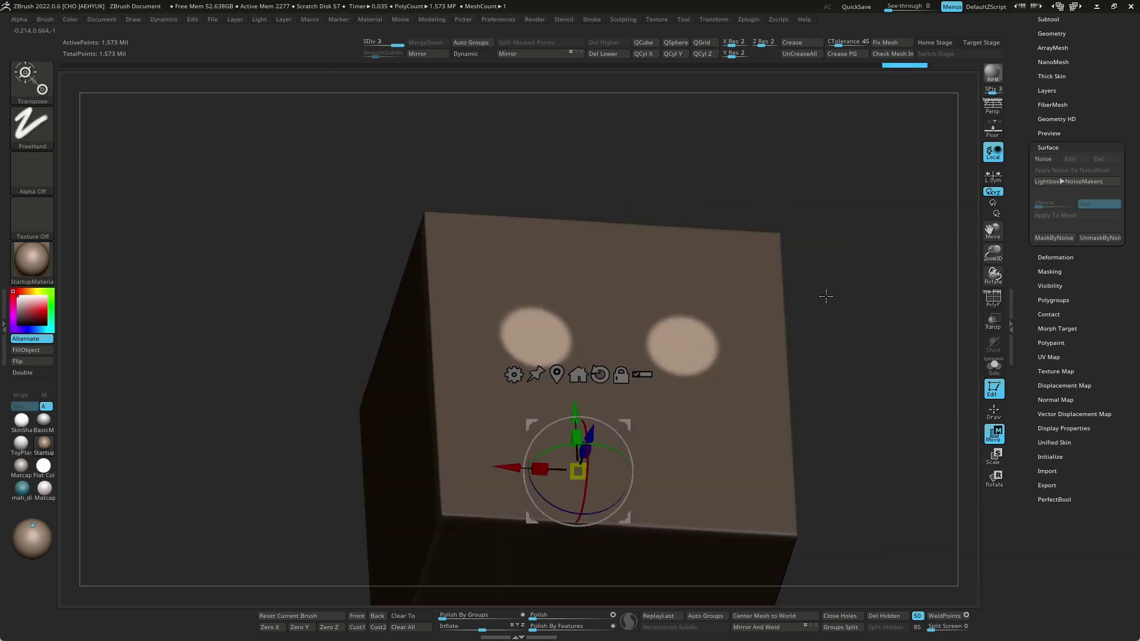
click(535, 343)
drag(573, 295, 547, 302)
shift+right_drag(877, 329, 883, 328)
key(q)
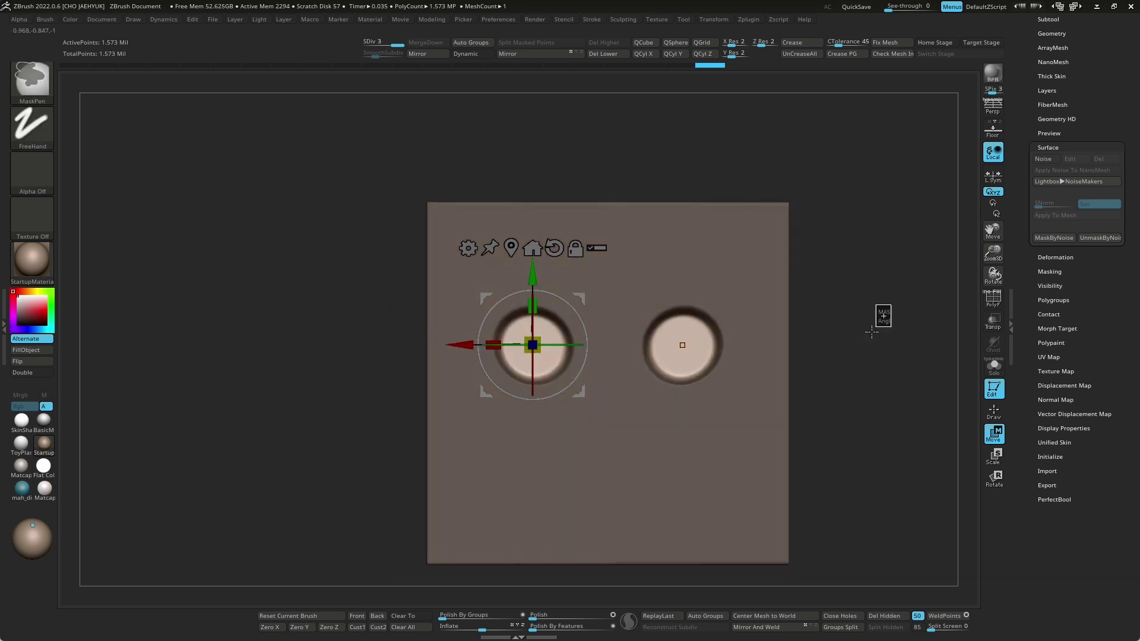
key(b)
key(m)
key(v)
alt+right_drag(710, 315, 690, 304)
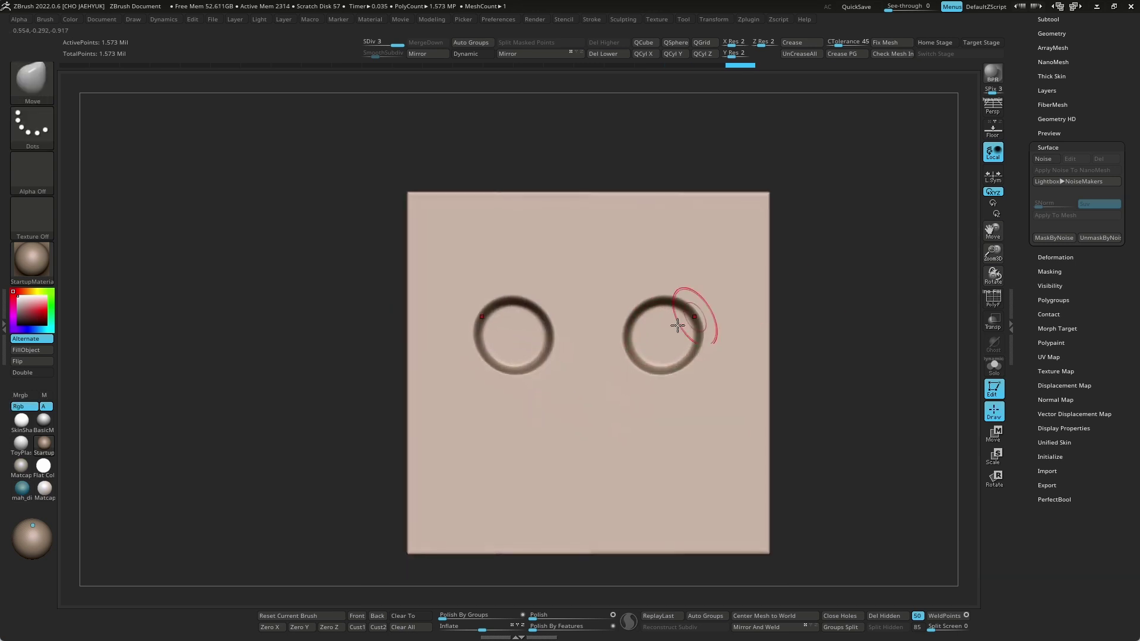
key(space)
key(space)
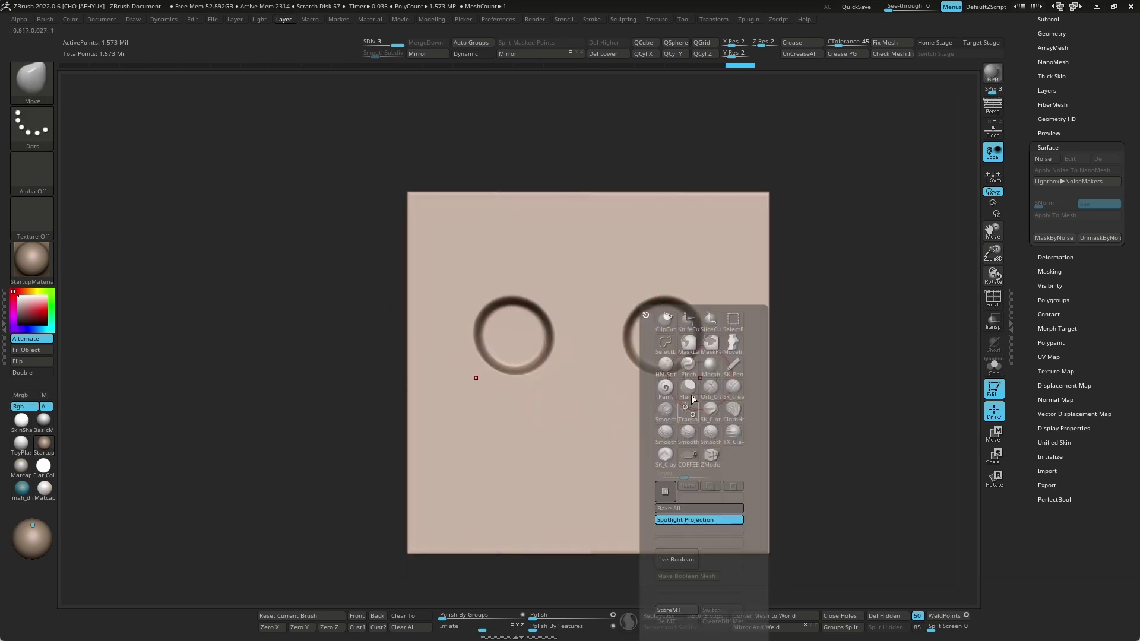
click(689, 392)
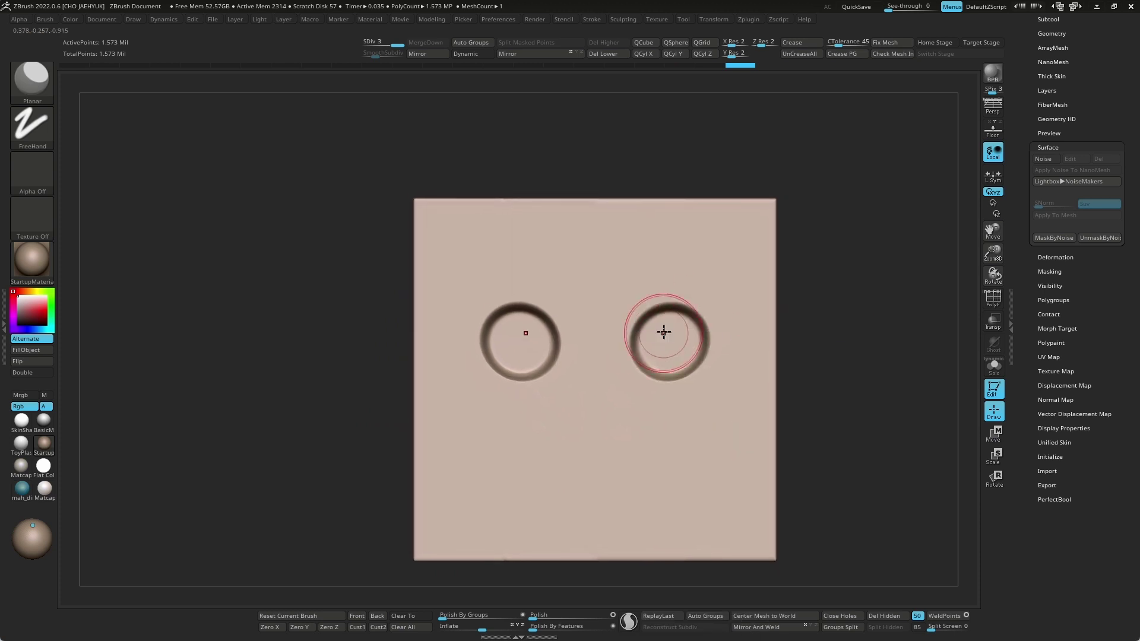
Flatten the socket rims and stretch the grooves into long legs and bean shapes
mouse_move(822, 299)
mouse_down()
mouse_move(657, 333)
mouse_move(758, 301)
mouse_up()
mouse_move(667, 333)
mouse_down()
mouse_move(700, 280)
mouse_move(649, 280)
mouse_move(666, 300)
mouse_move(679, 471)
mouse_up()
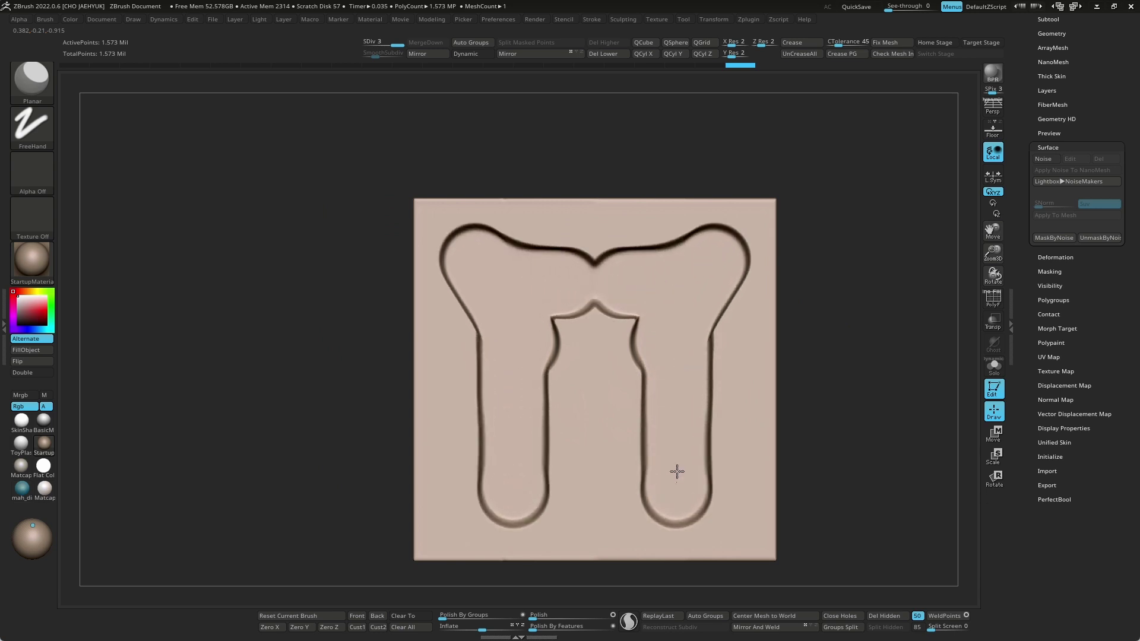
mouse_move(710, 416)
mouse_down()
mouse_move(751, 395)
mouse_move(876, 379)
mouse_move(846, 395)
mouse_up()
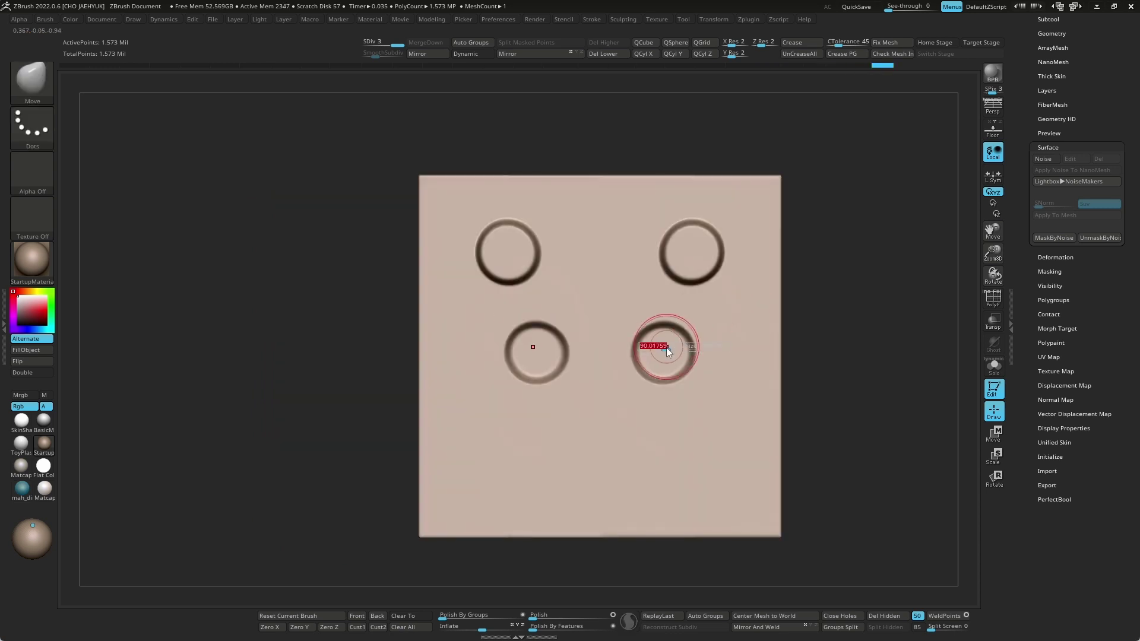
click(653, 389)
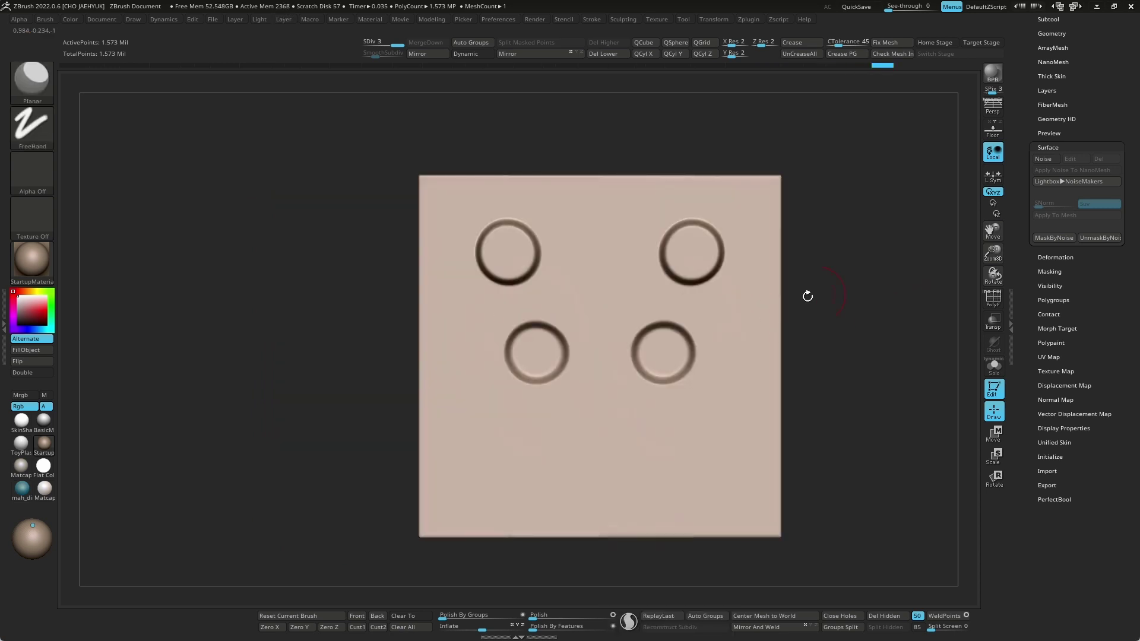
mouse_move(666, 338)
mouse_down()
mouse_move(745, 352)
mouse_move(739, 416)
mouse_up()
Add mirrored fingers, head outlines, stem grooves and a smoothed central V notch
key(s)
alt+drag(791, 295, 790, 313)
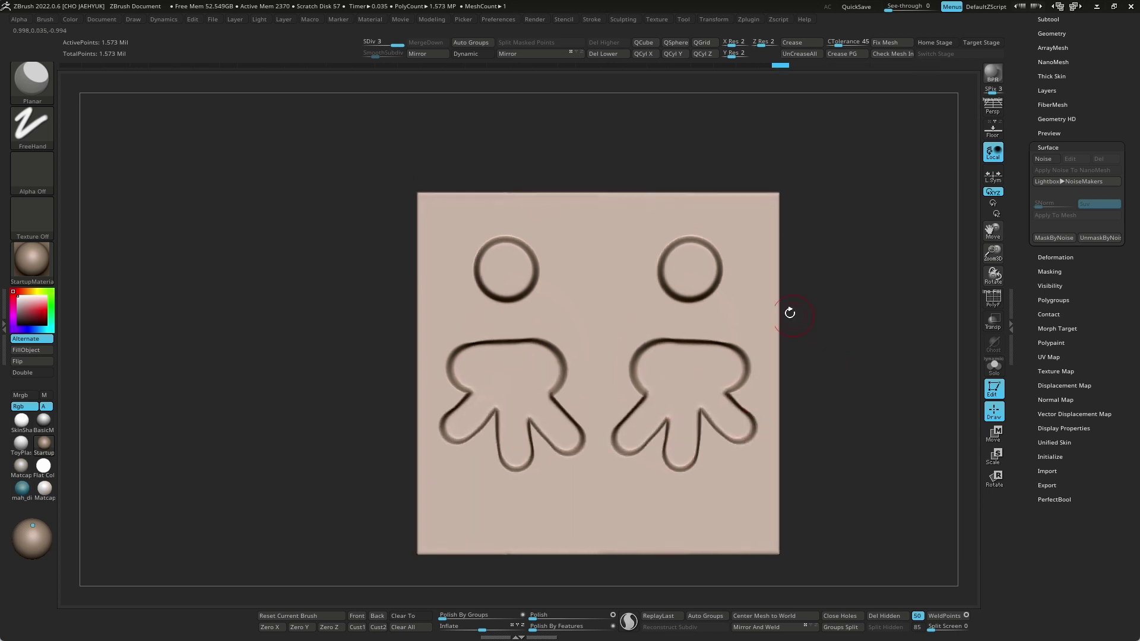
mouse_move(671, 291)
mouse_down()
mouse_move(761, 278)
mouse_move(738, 295)
mouse_move(705, 247)
mouse_up()
drag(687, 312, 682, 484)
mouse_move(819, 410)
mouse_down()
mouse_move(881, 407)
mouse_move(848, 415)
mouse_up()
mouse_move(687, 308)
mouse_down()
mouse_move(692, 429)
mouse_move(698, 351)
mouse_move(669, 339)
mouse_move(659, 404)
mouse_move(626, 435)
mouse_move(713, 438)
mouse_move(743, 420)
mouse_move(716, 359)
mouse_up()
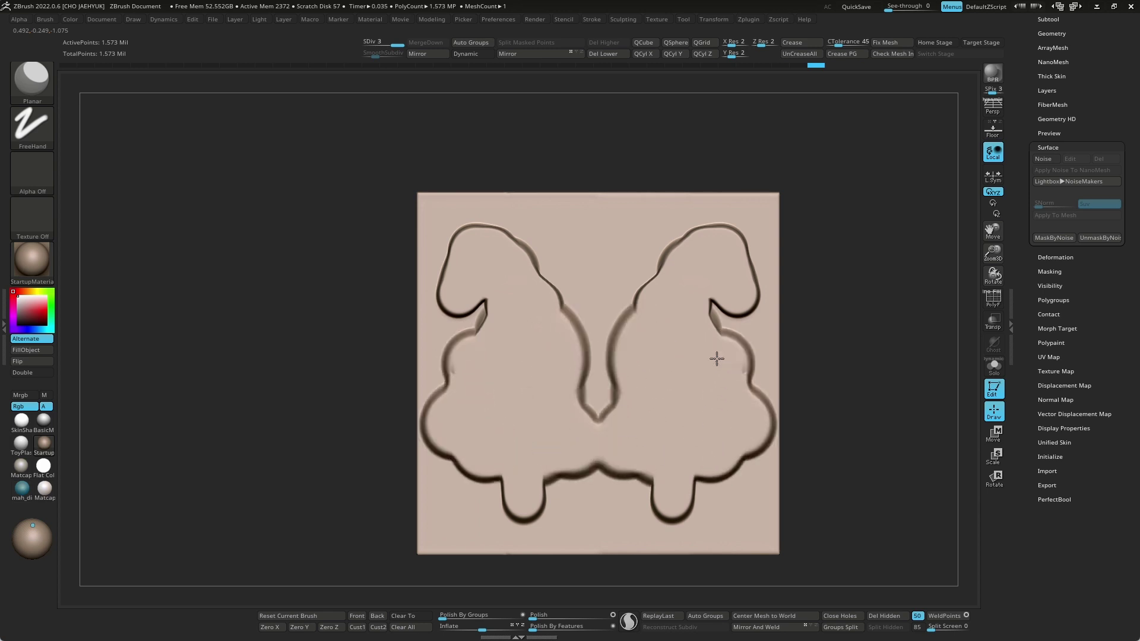
drag(675, 279, 622, 350)
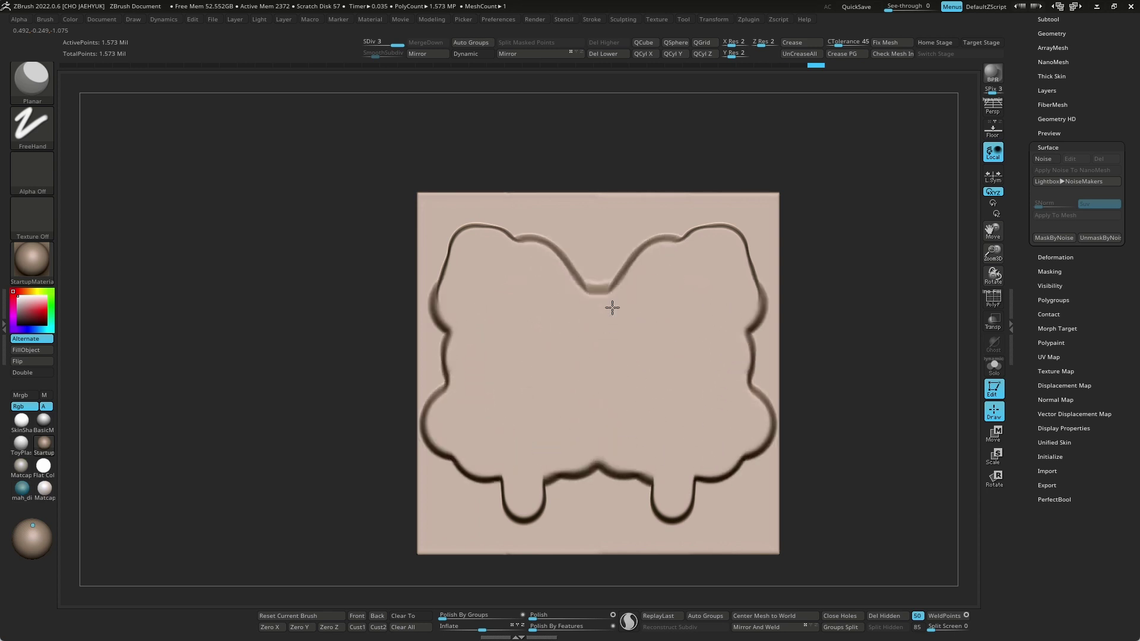
drag(613, 308, 616, 274)
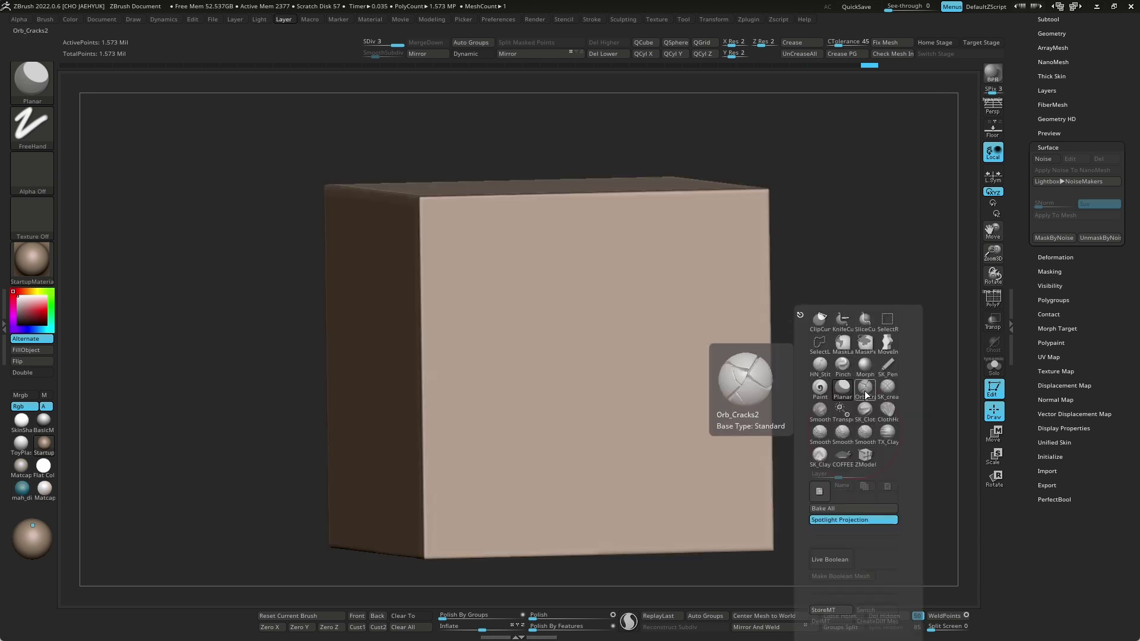
Select Orb_Cracks2, test mirrored crossing X-shaped cracks, then undo them
click(794, 356)
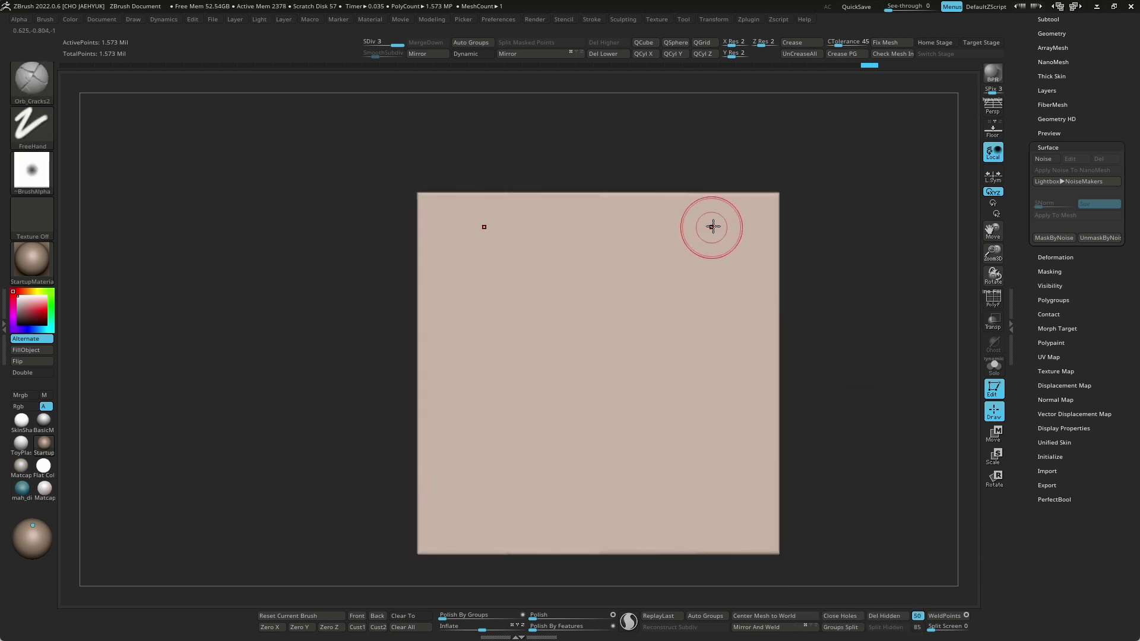
drag(703, 273, 632, 422)
drag(639, 287, 737, 427)
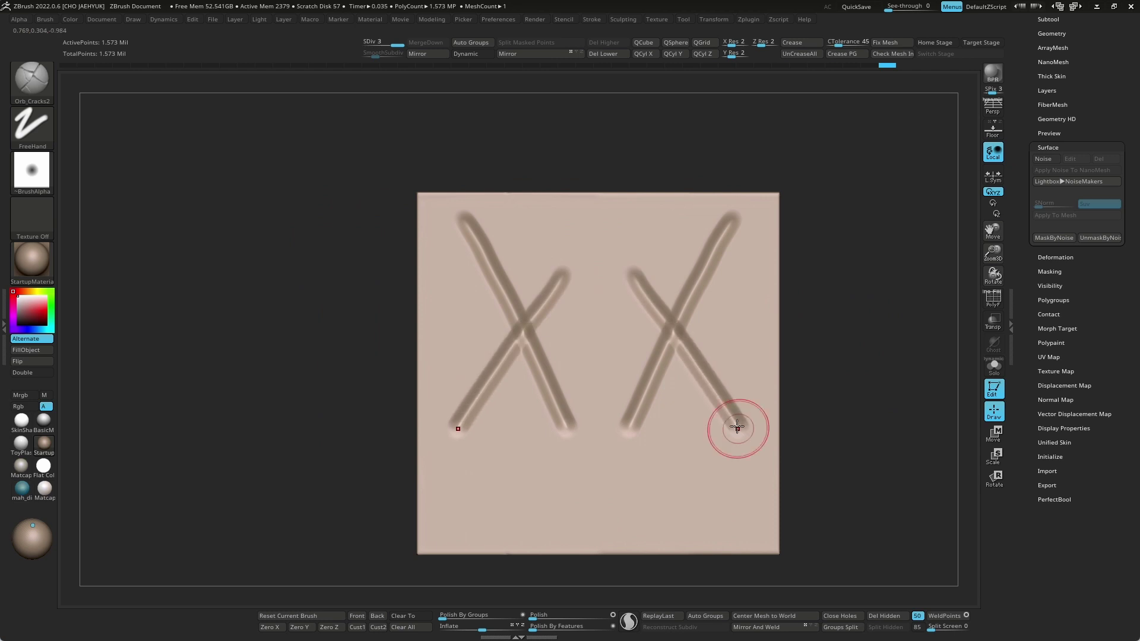
drag(827, 409, 820, 375)
key(ctrl+z)
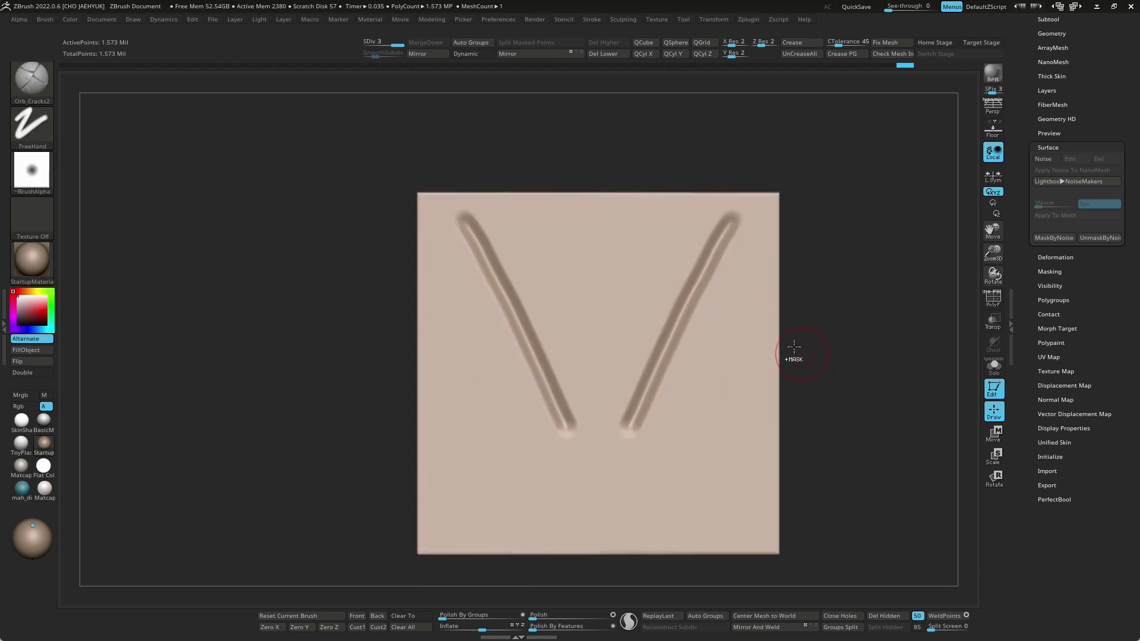
key(ctrl+z)
Carve mirrored vertical cracks down to the bottom edge, then undo them
mouse_move(717, 225)
mouse_down()
mouse_move(722, 441)
mouse_move(685, 446)
mouse_up()
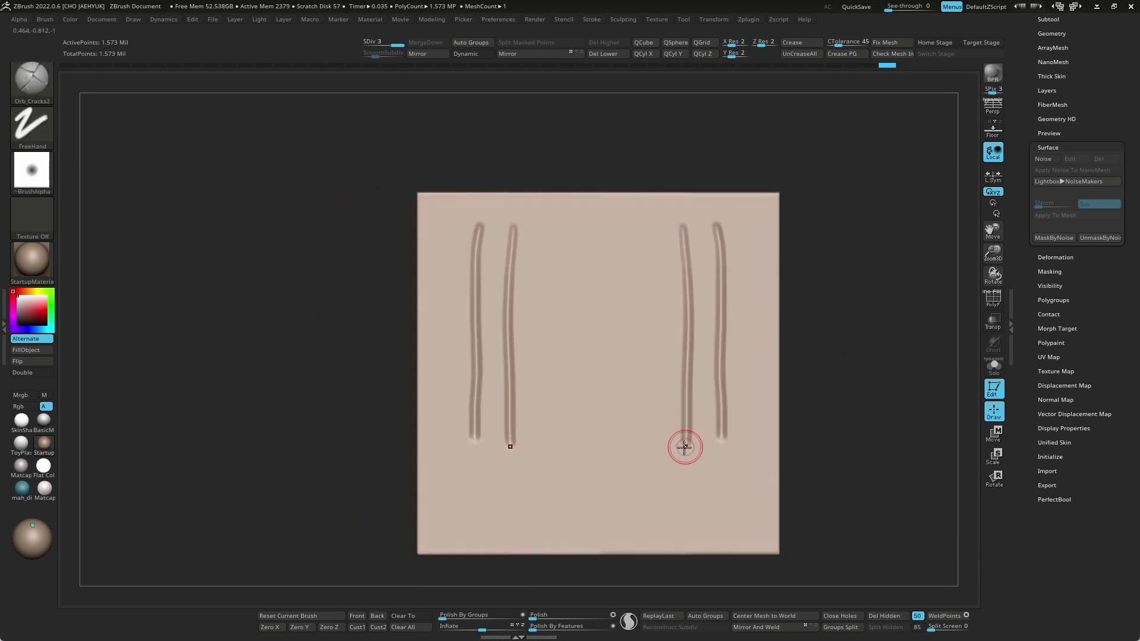
drag(646, 271, 659, 552)
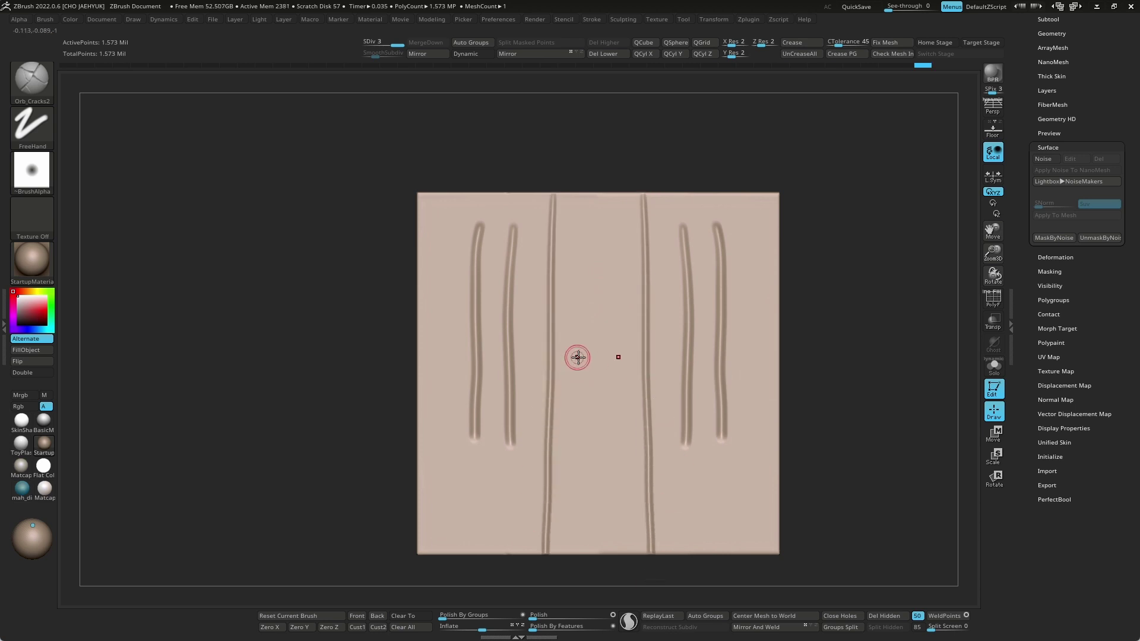
key(ctrl+z)
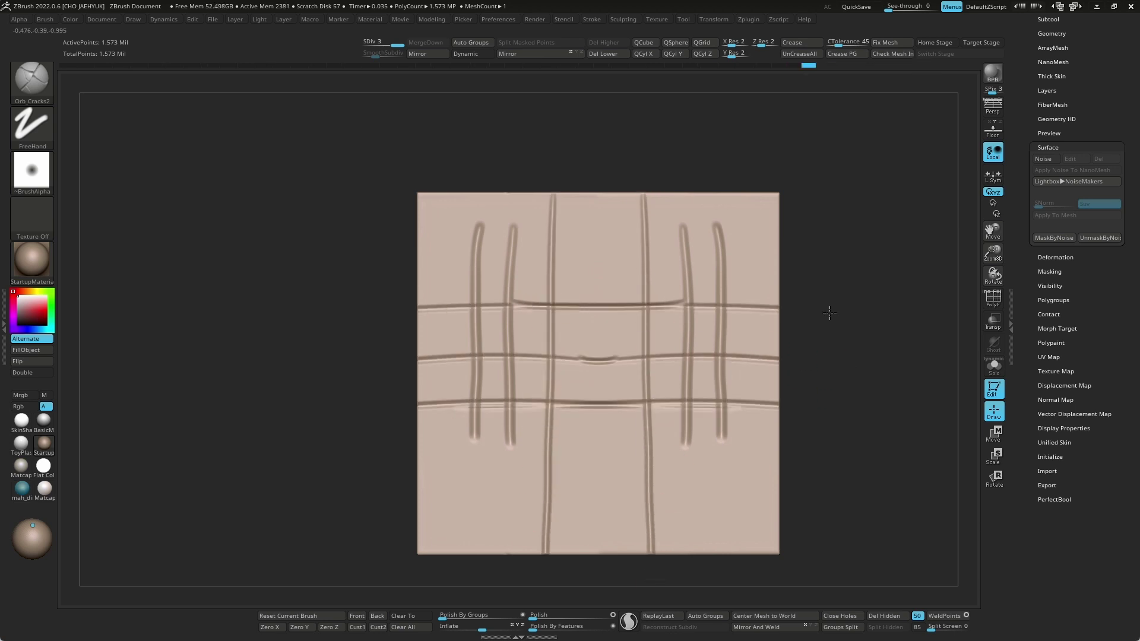
key(ctrl+z)
key(ctrl+z)
key(ctrl+z)
key(ctrl+z)
key(ctrl+z)
key(ctrl+z)
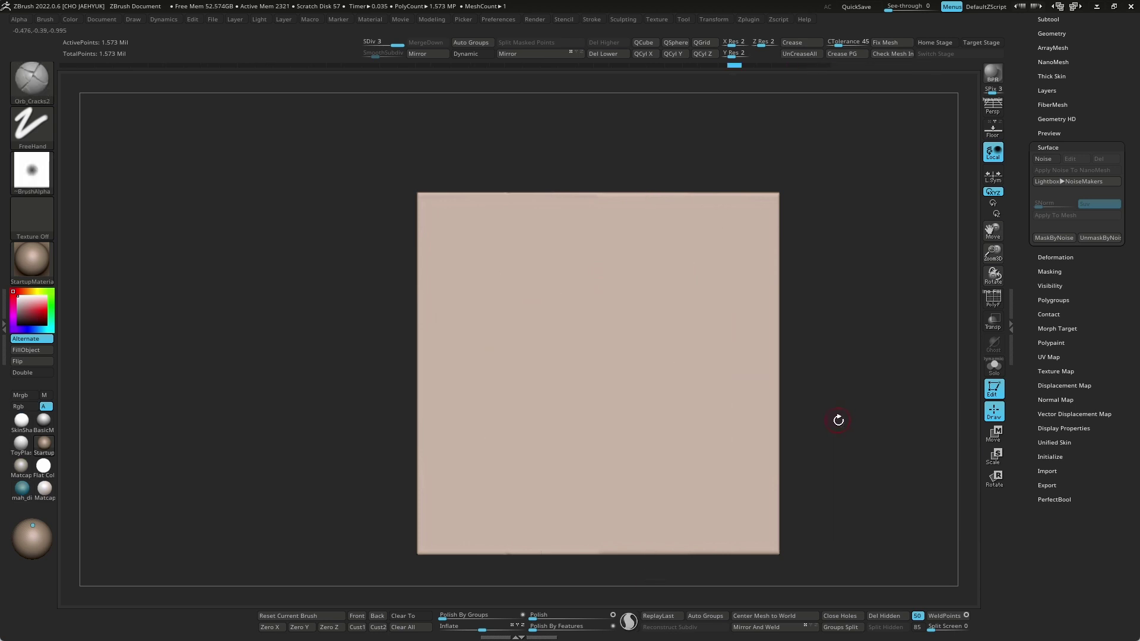
key(space)
Select SK_crease, carve mirrored V, W, top and horizontal creases, then undo them
click(871, 389)
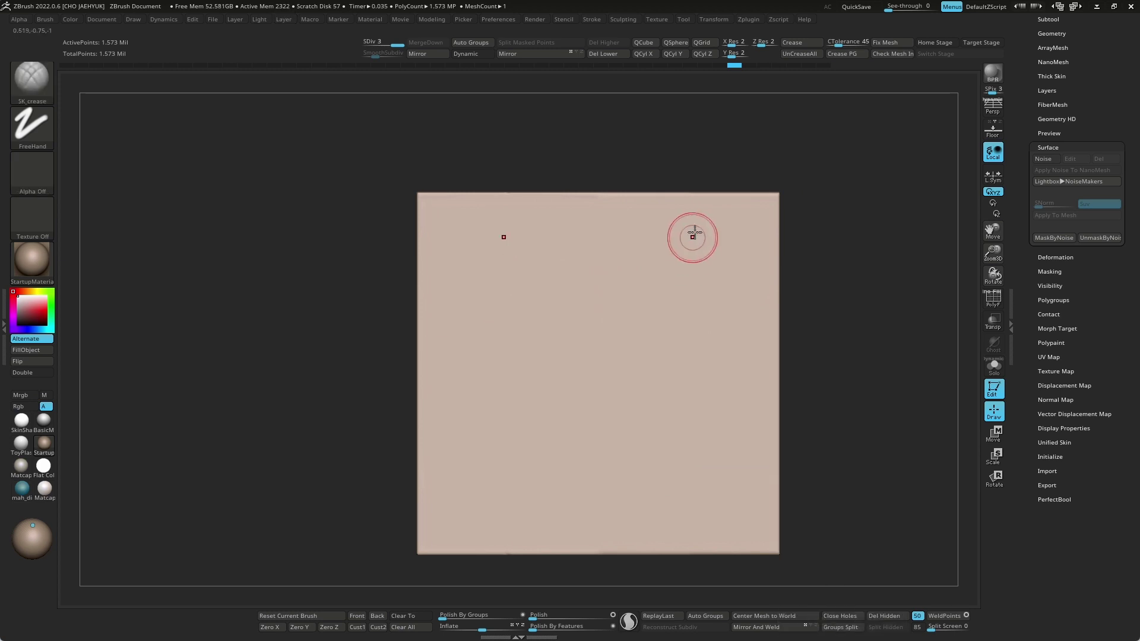
drag(699, 226, 629, 496)
drag(731, 242, 712, 510)
drag(825, 408, 881, 412)
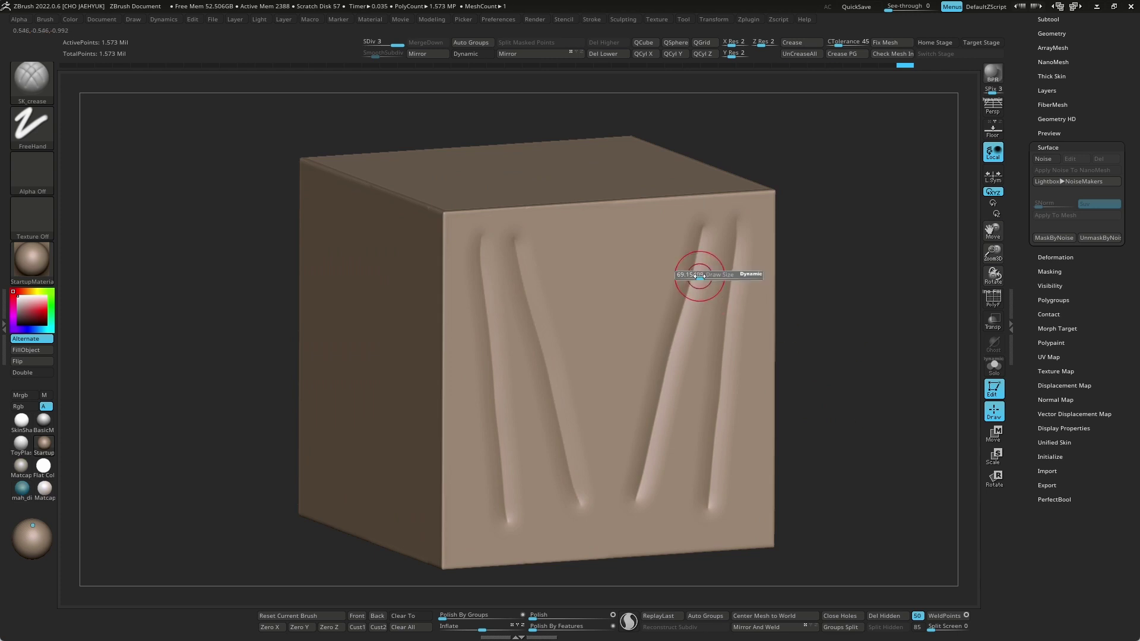
shift+right_drag(700, 280, 707, 234)
drag(648, 215, 634, 543)
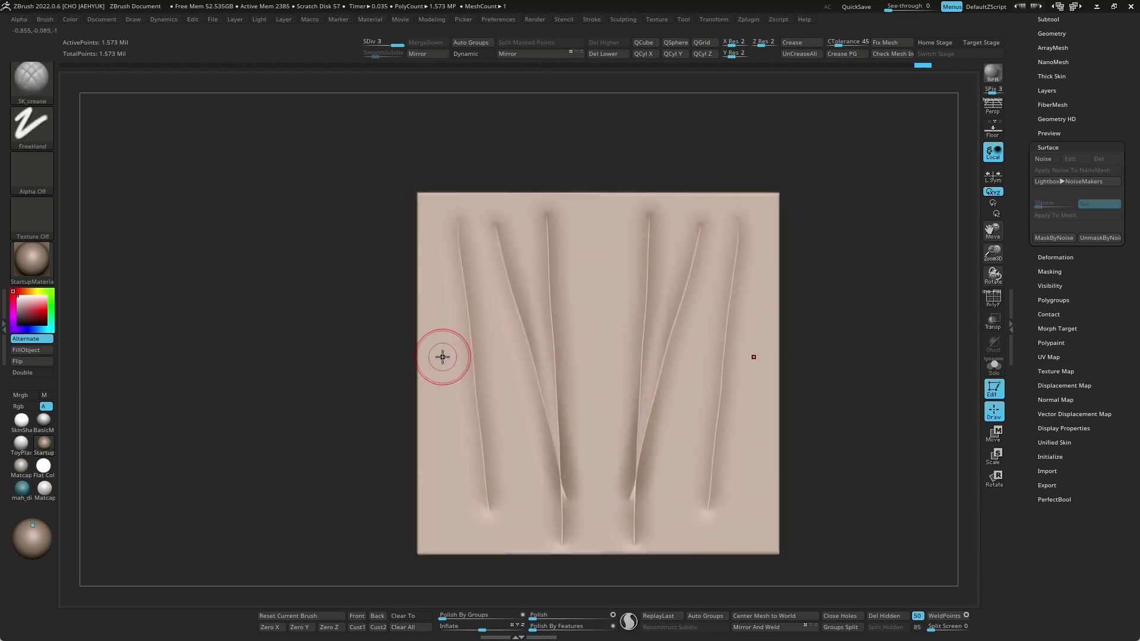
mouse_move(443, 356)
mouse_down()
mouse_move(827, 354)
mouse_move(872, 404)
mouse_up()
key(ctrl+z)
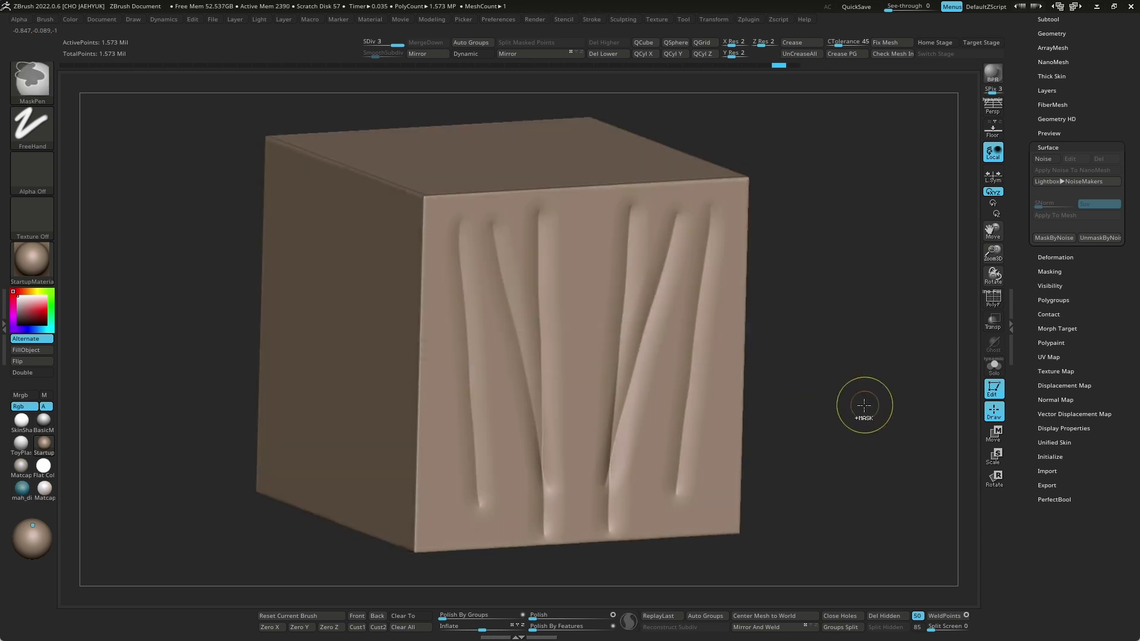
key(ctrl+z)
key(ctrl+z)
shift+right_drag(869, 403, 850, 356)
key(space)
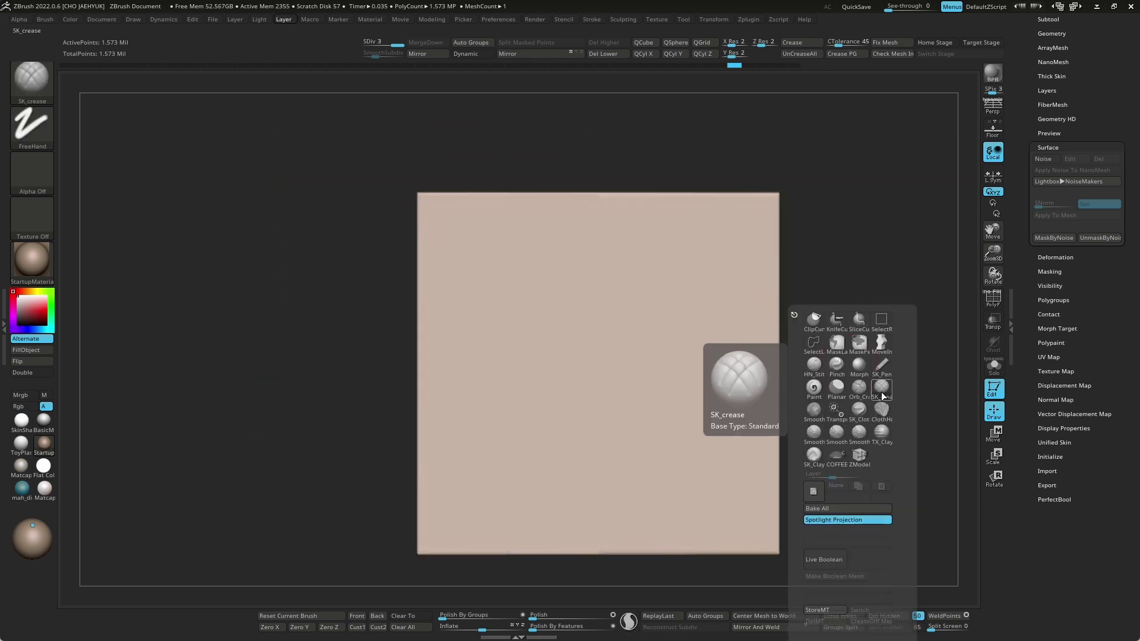
click(843, 466)
click(709, 323)
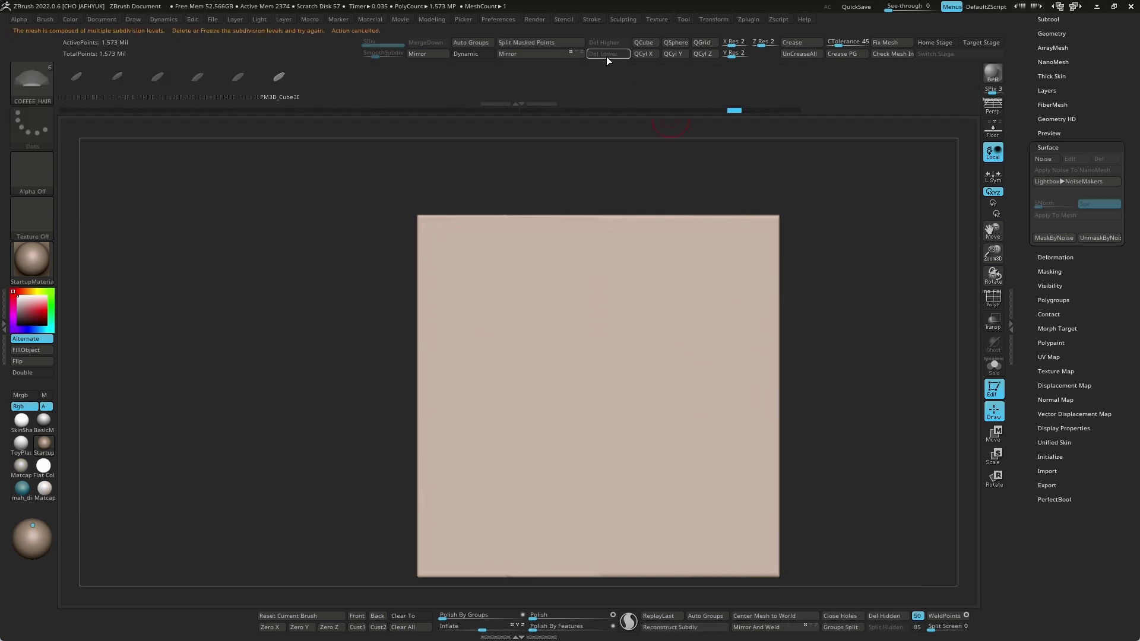
mouse_move(790, 356)
mouse_down()
mouse_move(839, 338)
mouse_move(820, 324)
mouse_up()
drag(671, 312, 674, 386)
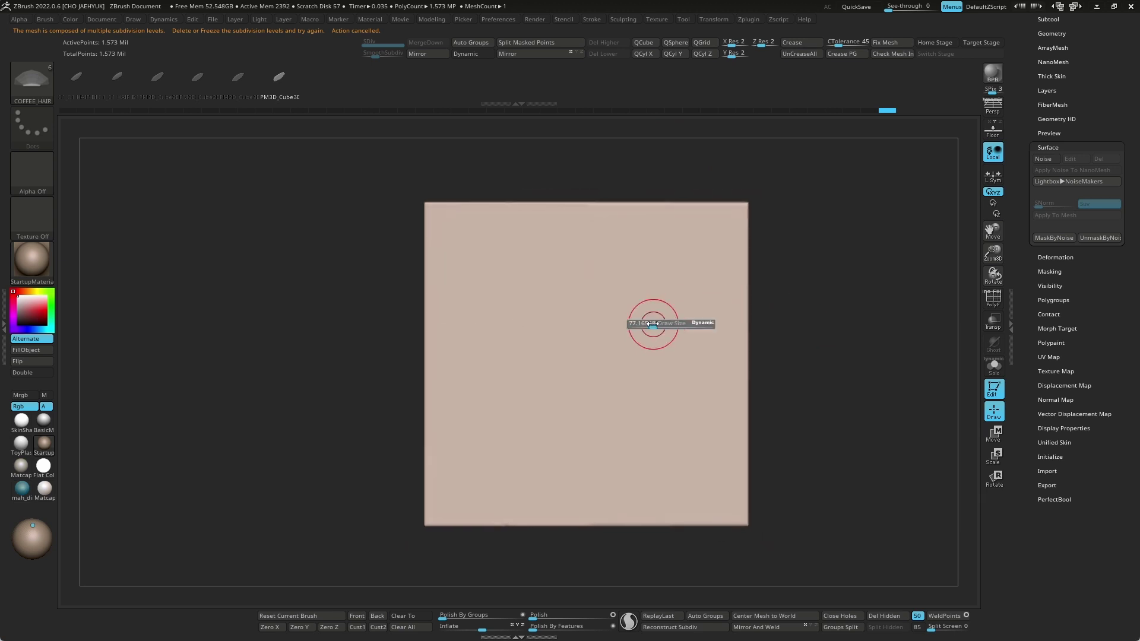
drag(810, 321, 843, 400)
key(w)
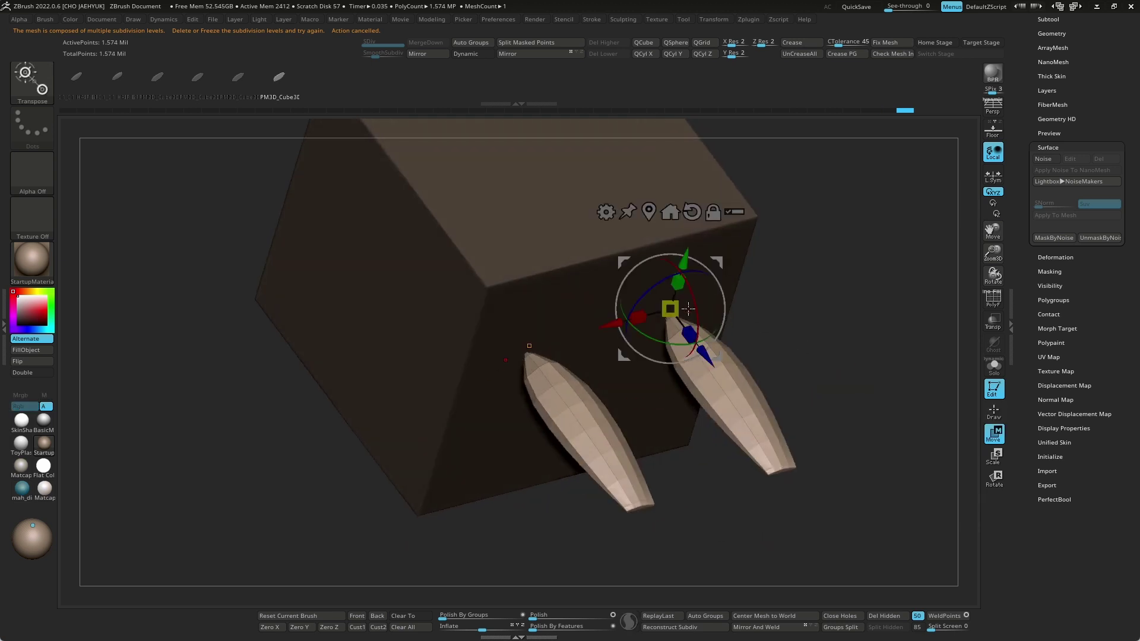
mouse_move(823, 362)
mouse_down()
mouse_move(855, 327)
mouse_move(855, 351)
mouse_up()
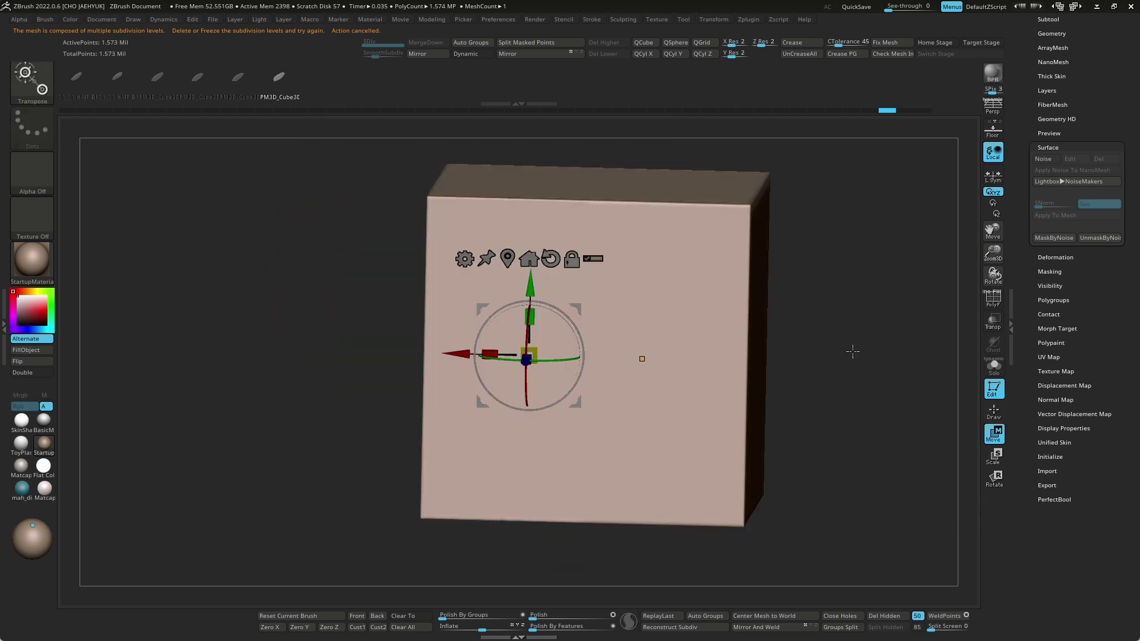
key(q)
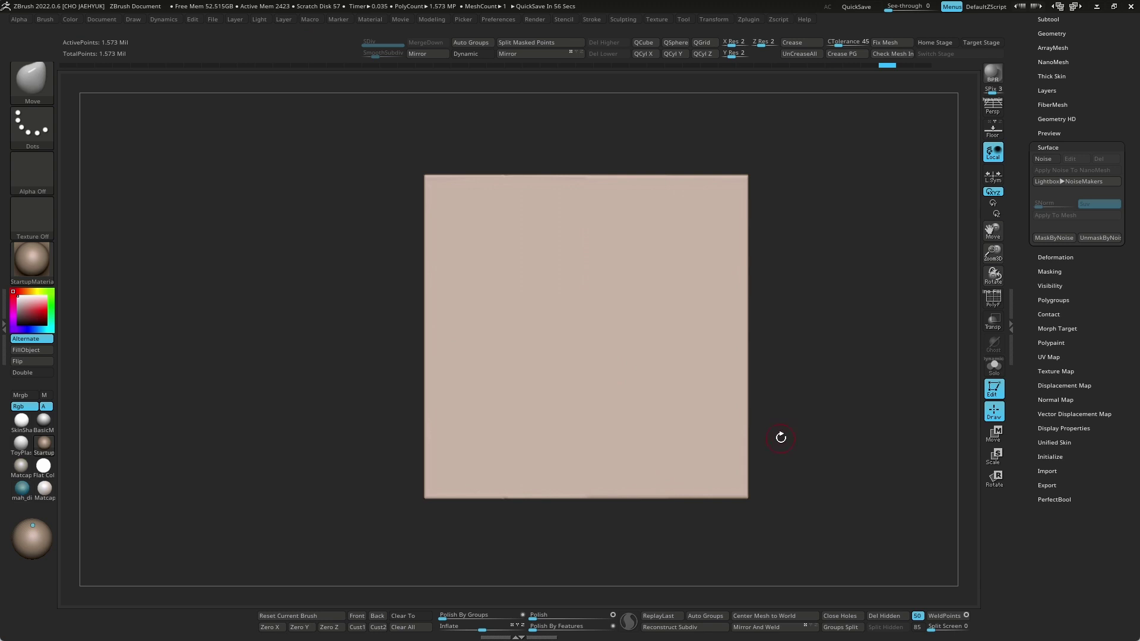
alt+drag(830, 473, 800, 459)
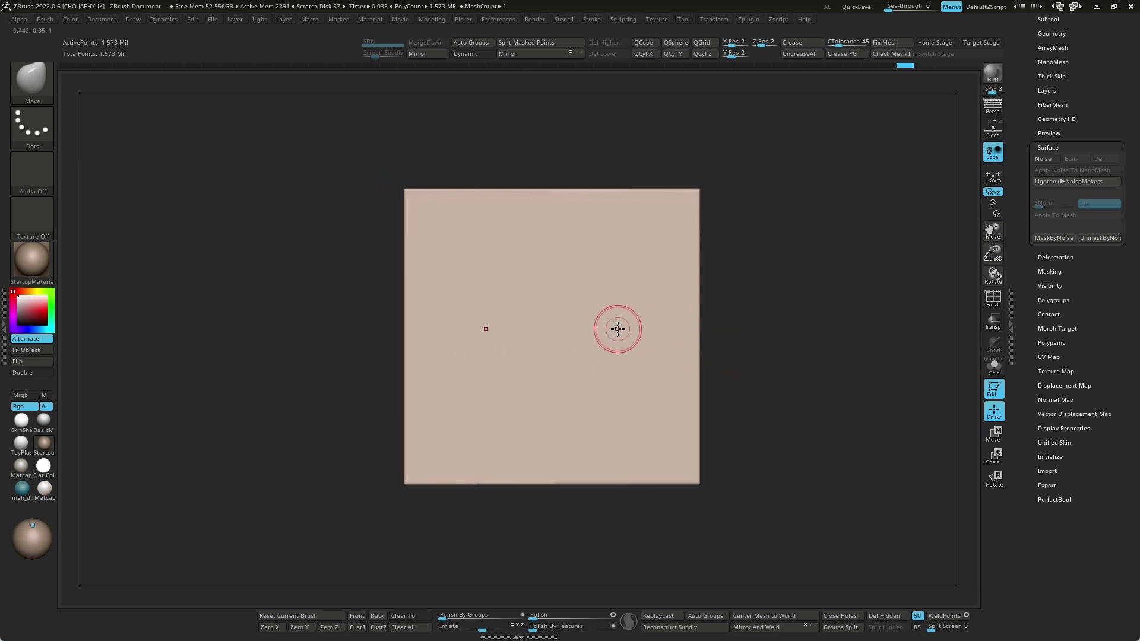
drag(618, 326, 620, 325)
key(ctrl+z)
key(comma)
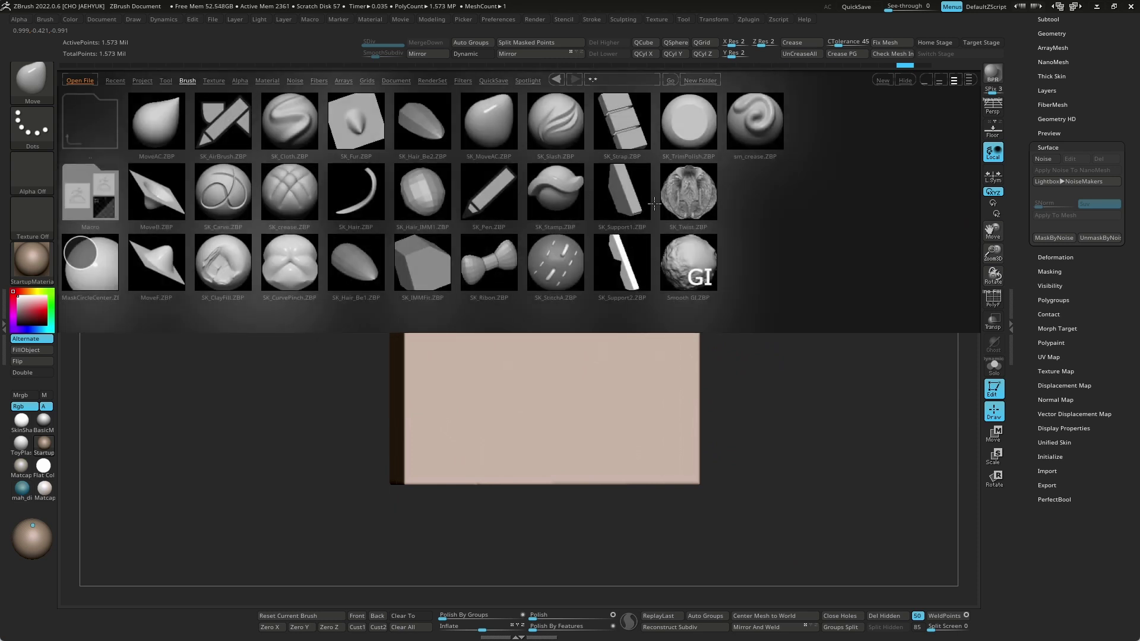
mouse_move(760, 357)
mouse_down()
mouse_move(777, 400)
mouse_move(773, 385)
mouse_up()
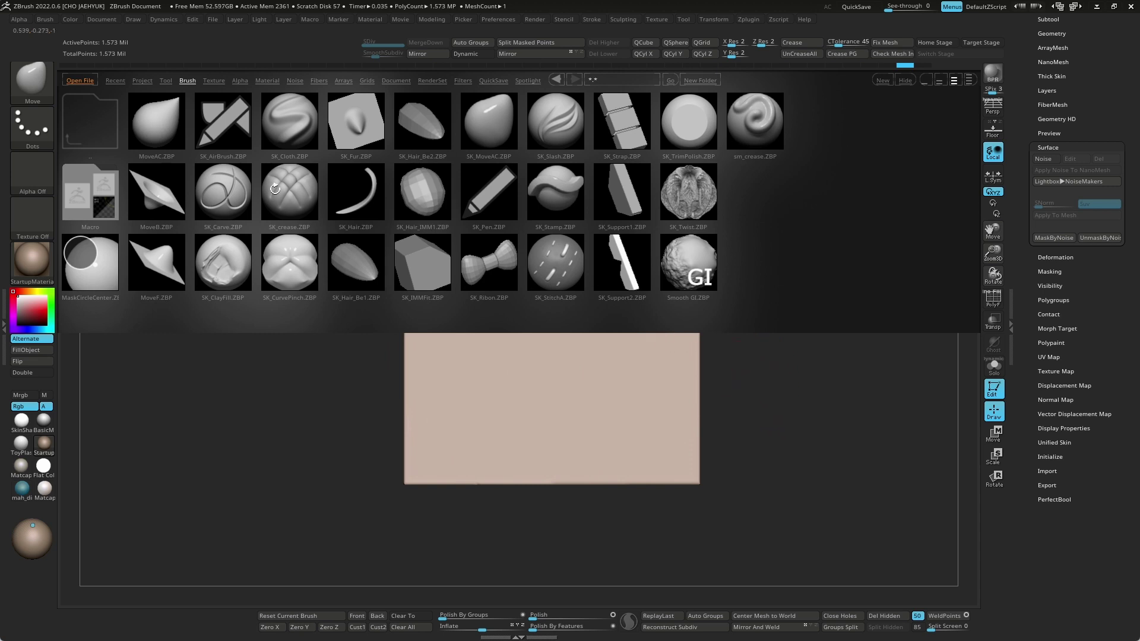
key(comma)
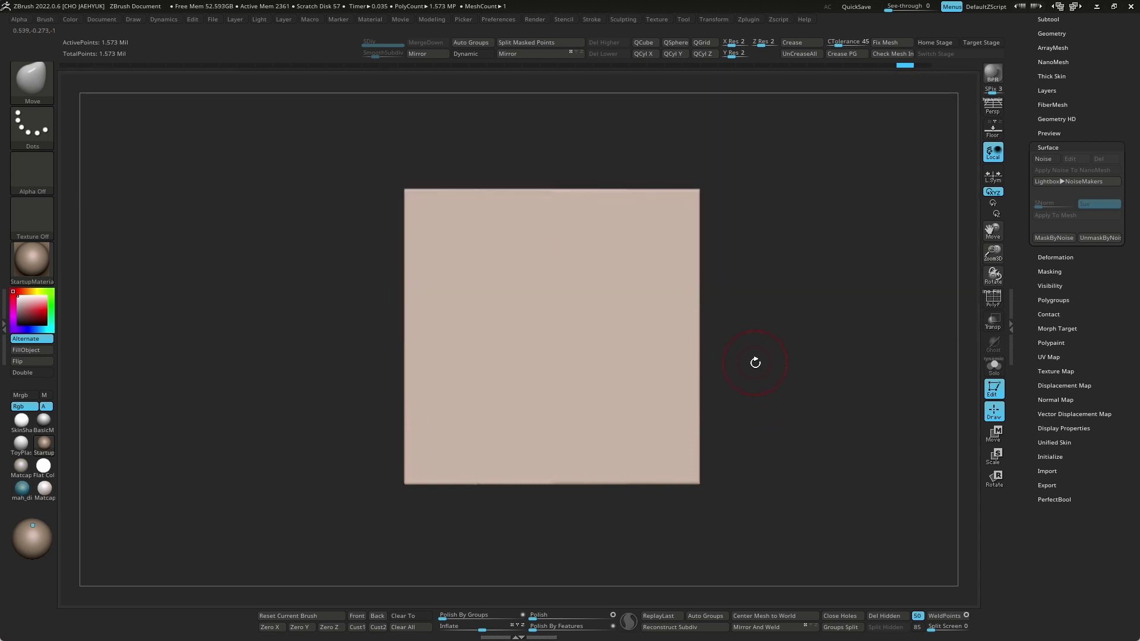
key(b)
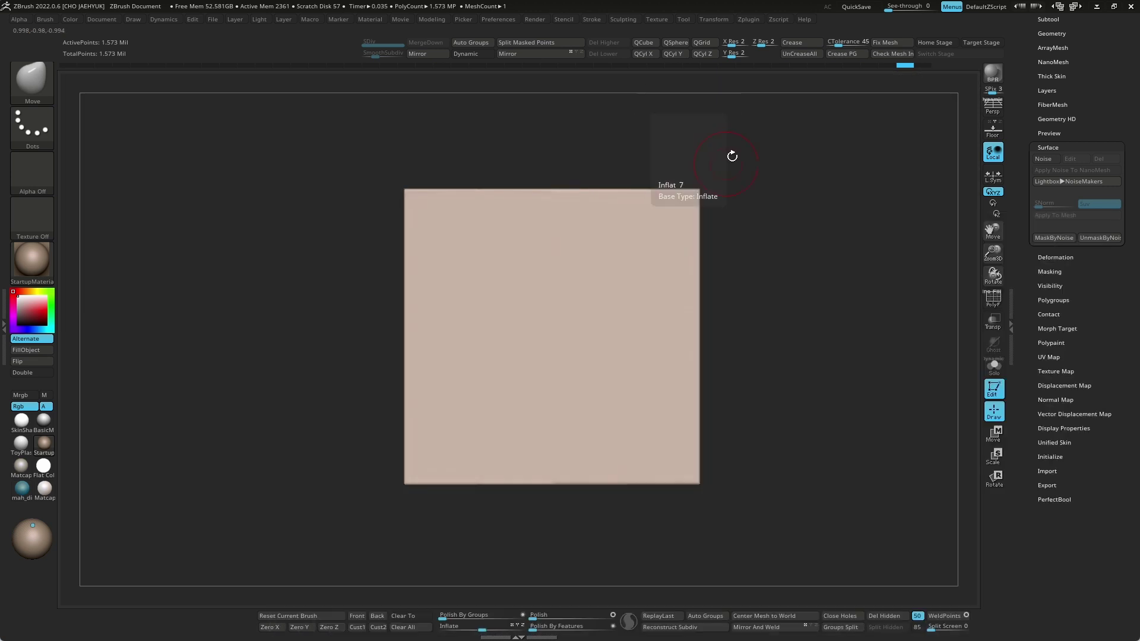
Reopen the list of brushes with the B shortcut
key(b)
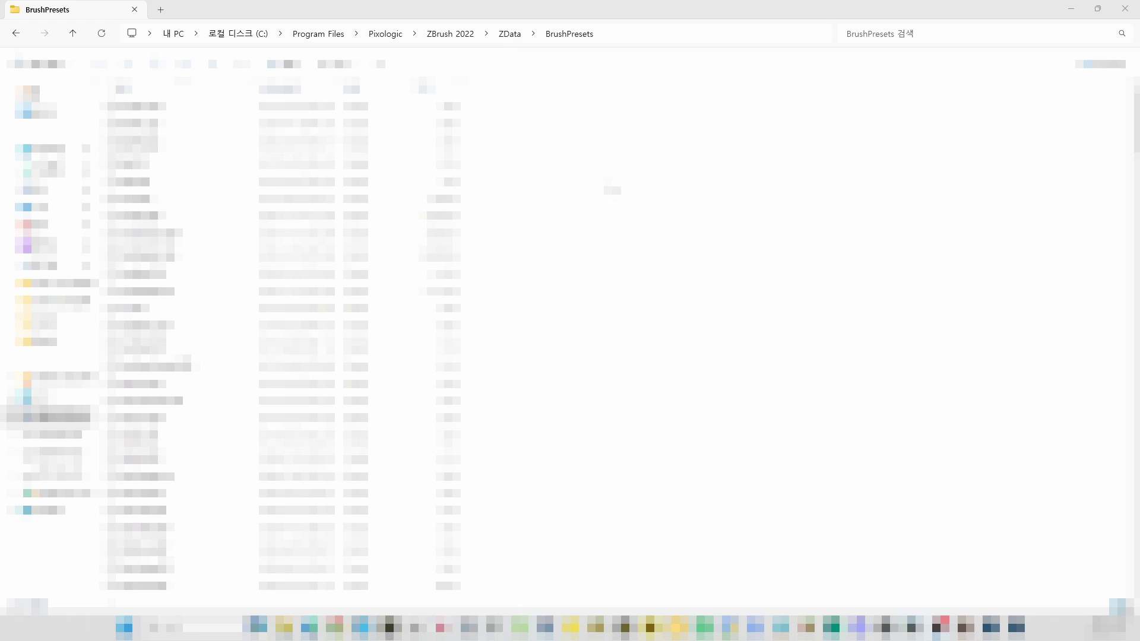
Restore the BrushPresets Explorer window down, then maximize it again
drag(580, 20, 581, 79)
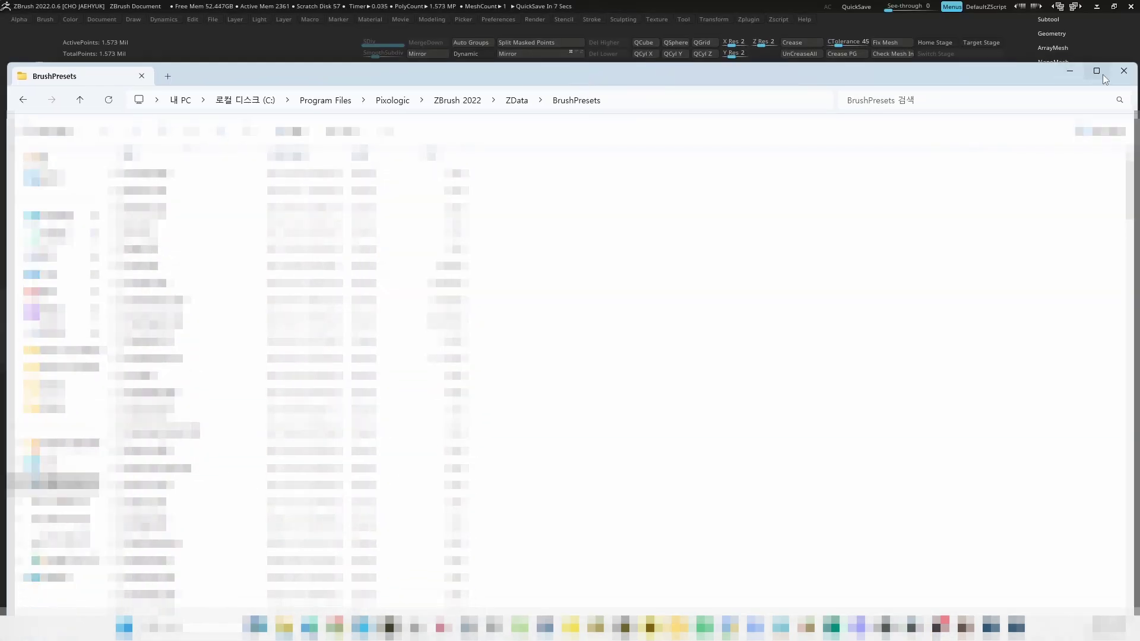
click(1099, 72)
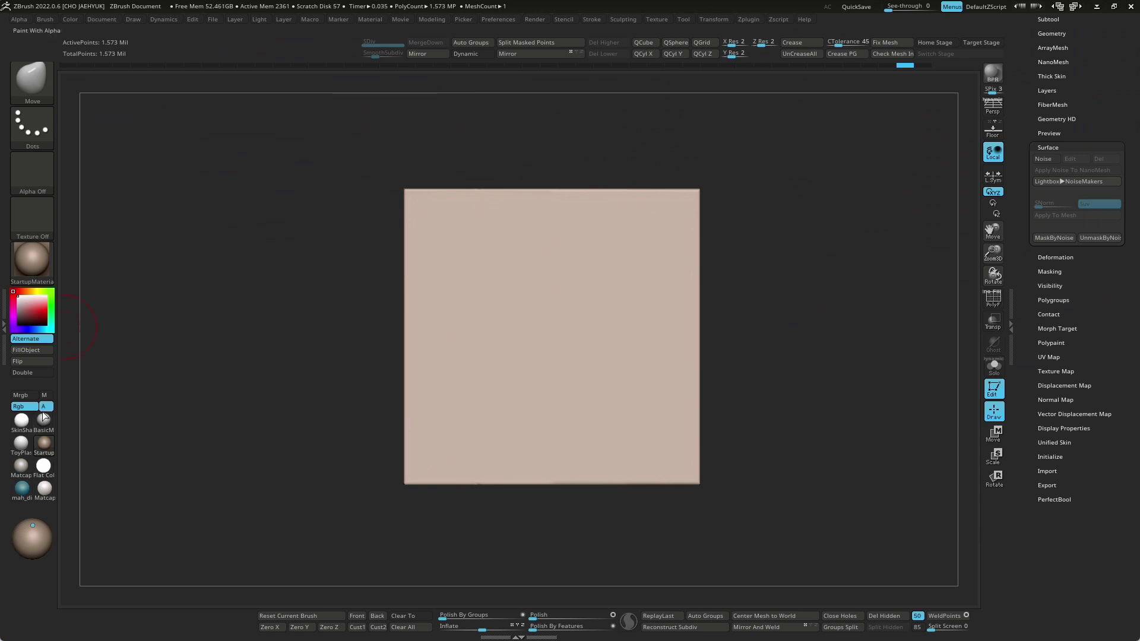
mouse_move(22, 421)
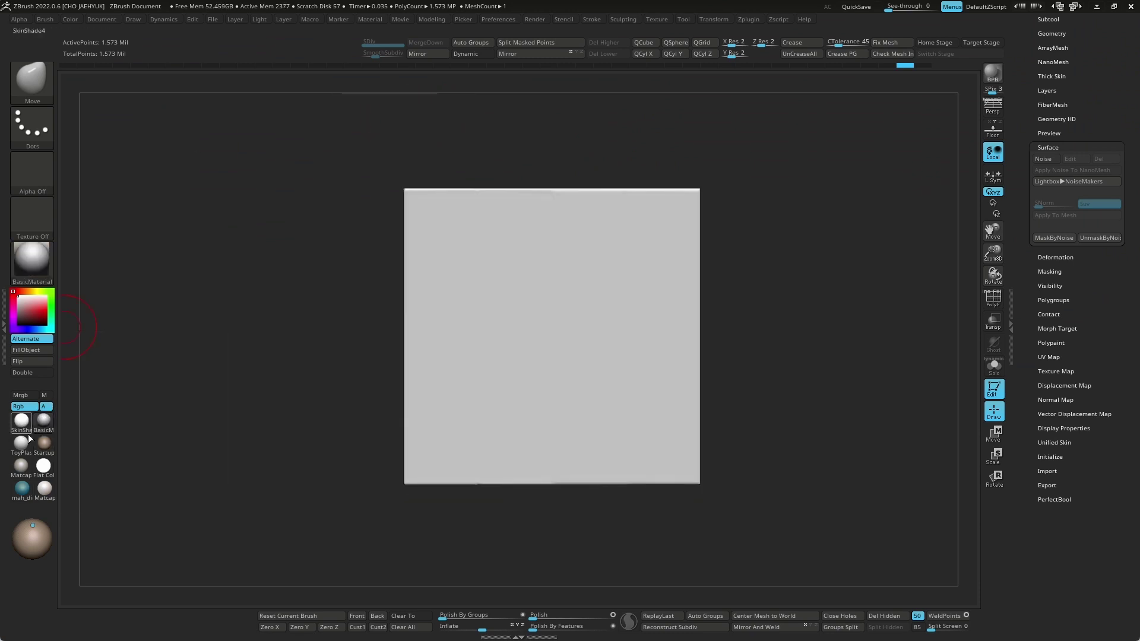
Apply the Matcap_anime material to the plane and dismiss the missing-plugin prompt
click(45, 488)
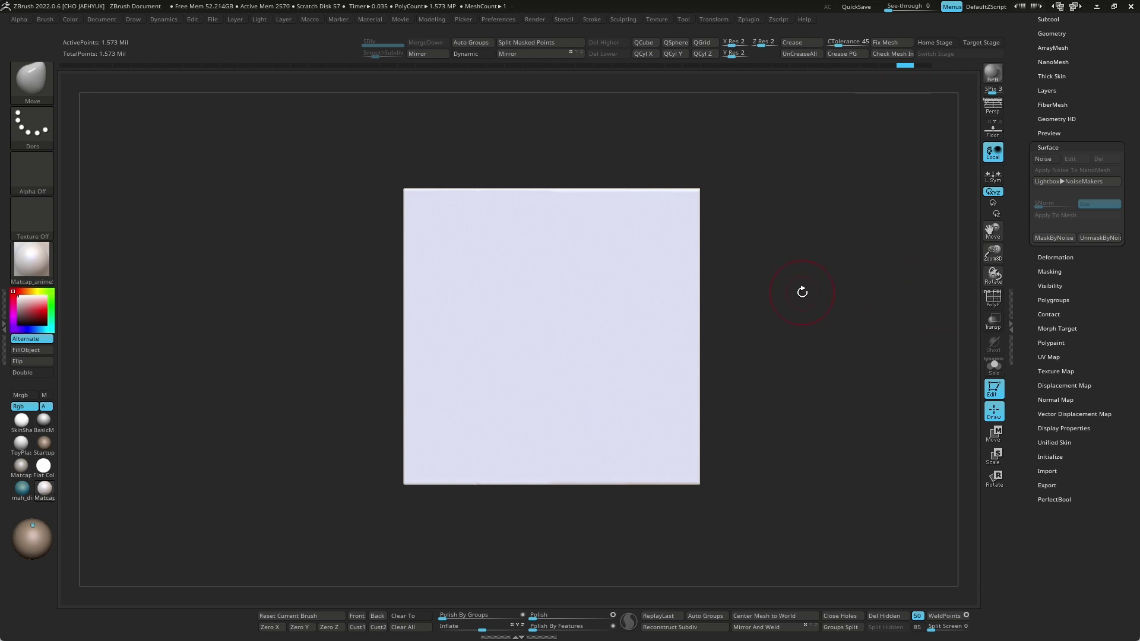
key(x)
click(502, 278)
Browse the saved material files in LightBox, then switch to File Explorer
key(comma)
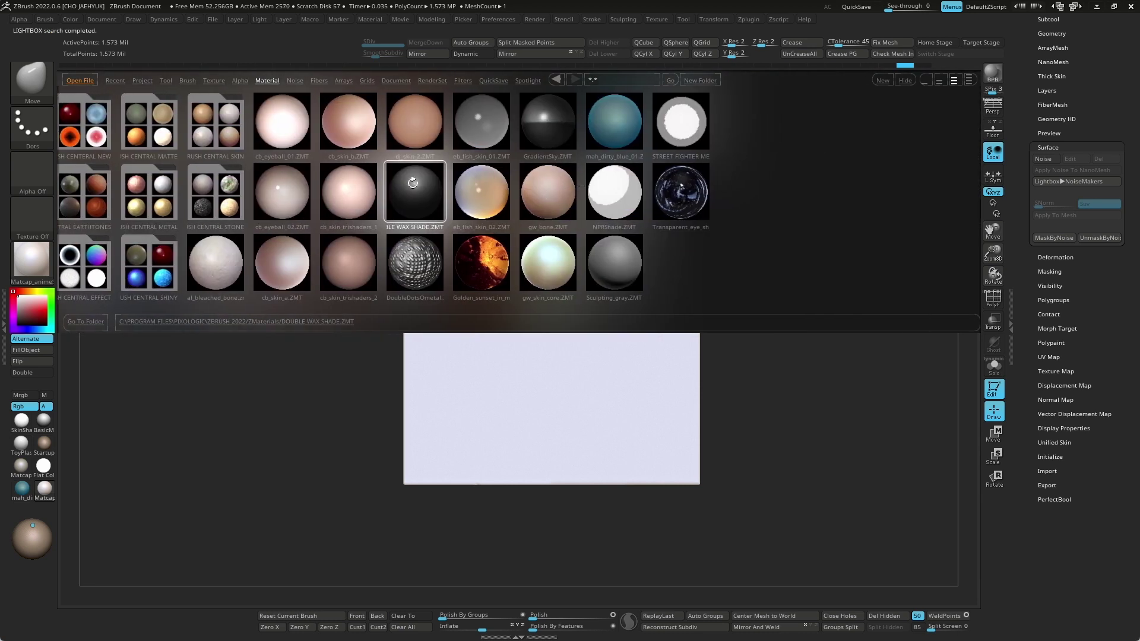
scroll(527, 187, up, 3)
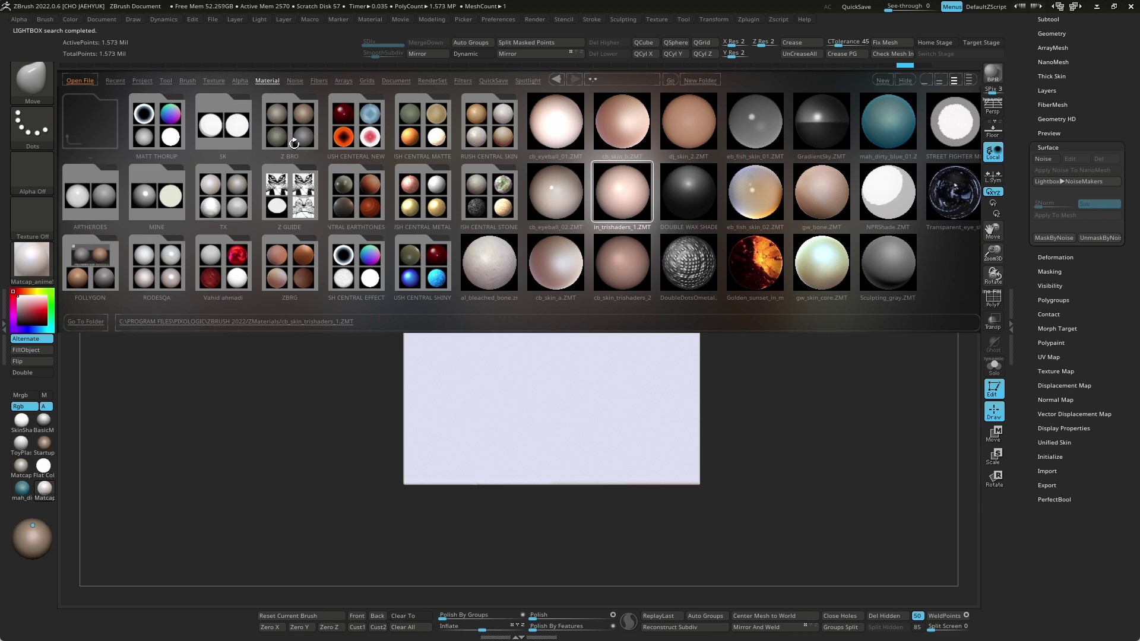
key(comma)
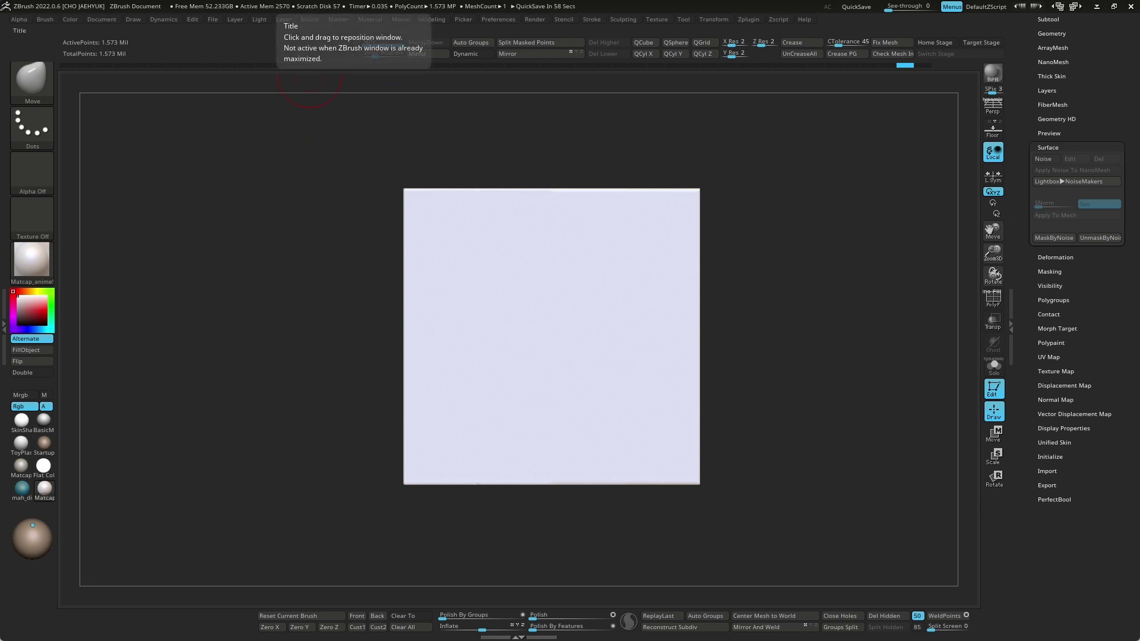
key(super+e)
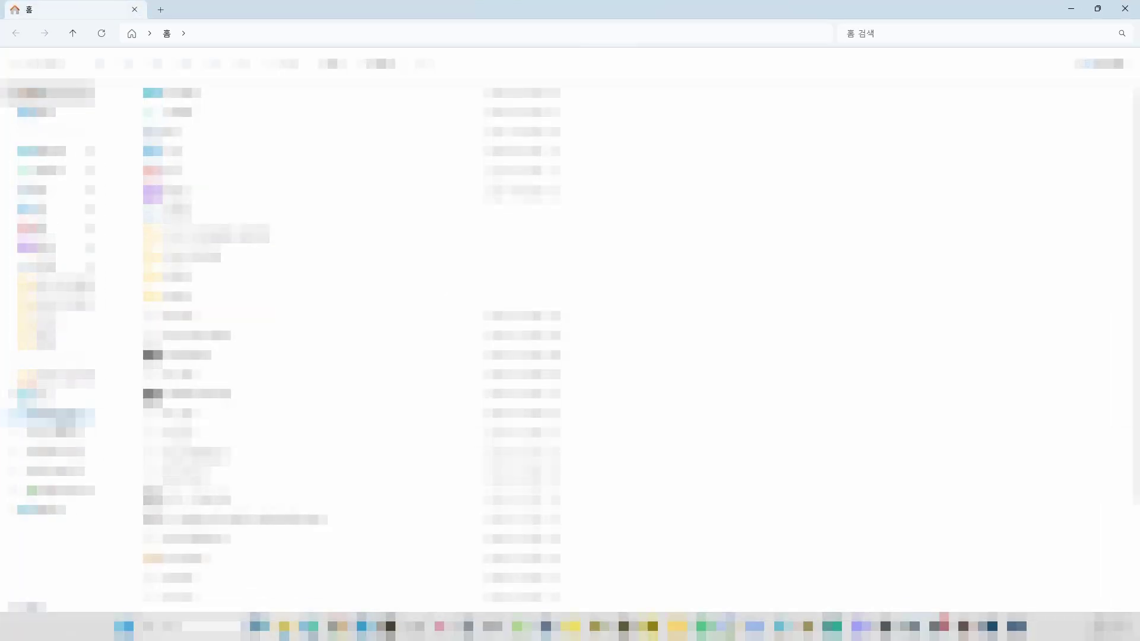
Navigate to C:\Program Files\Pixologic\ZBrush 2022\ZData\Materials\Startup, then minimize Explorer
click(54, 413)
double_click(154, 235)
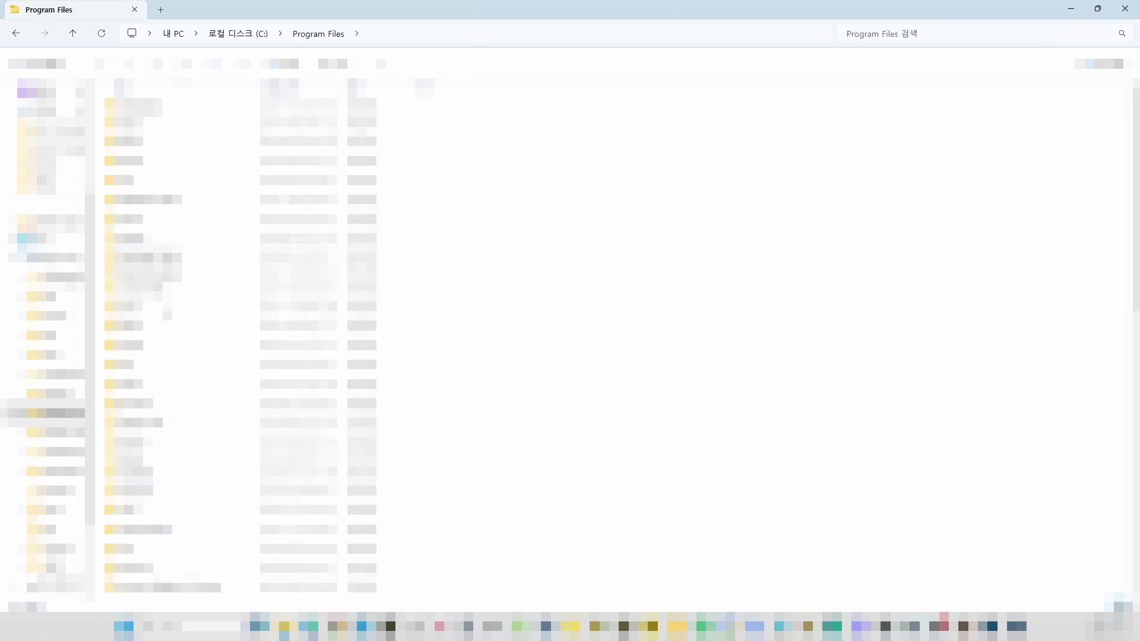
scroll(175, 423, down, 3)
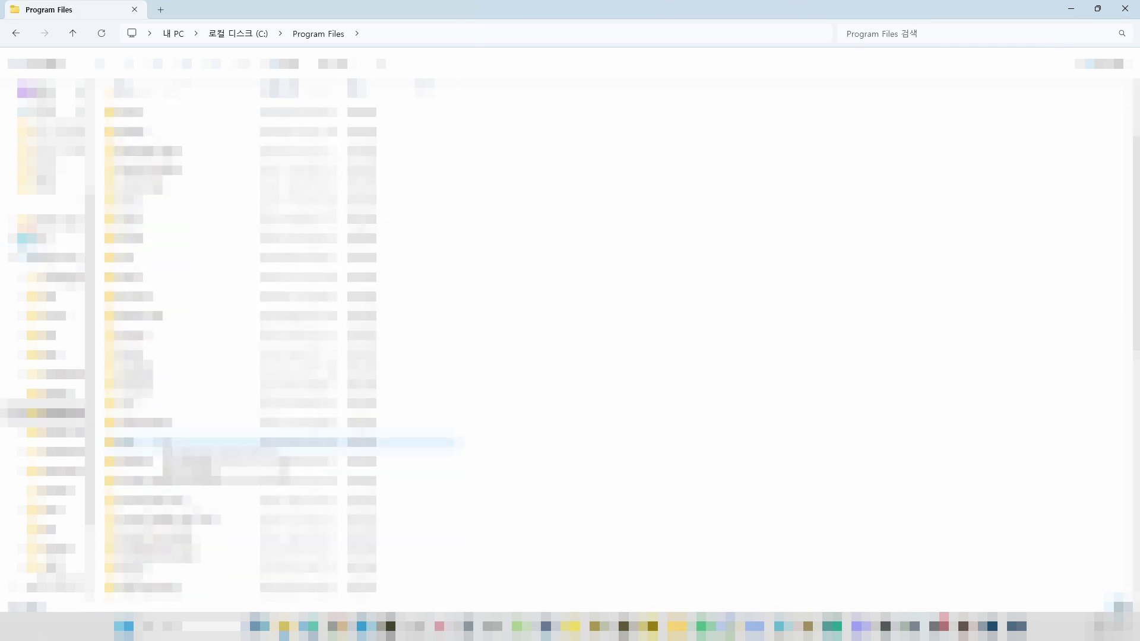
scroll(169, 481, down, 3)
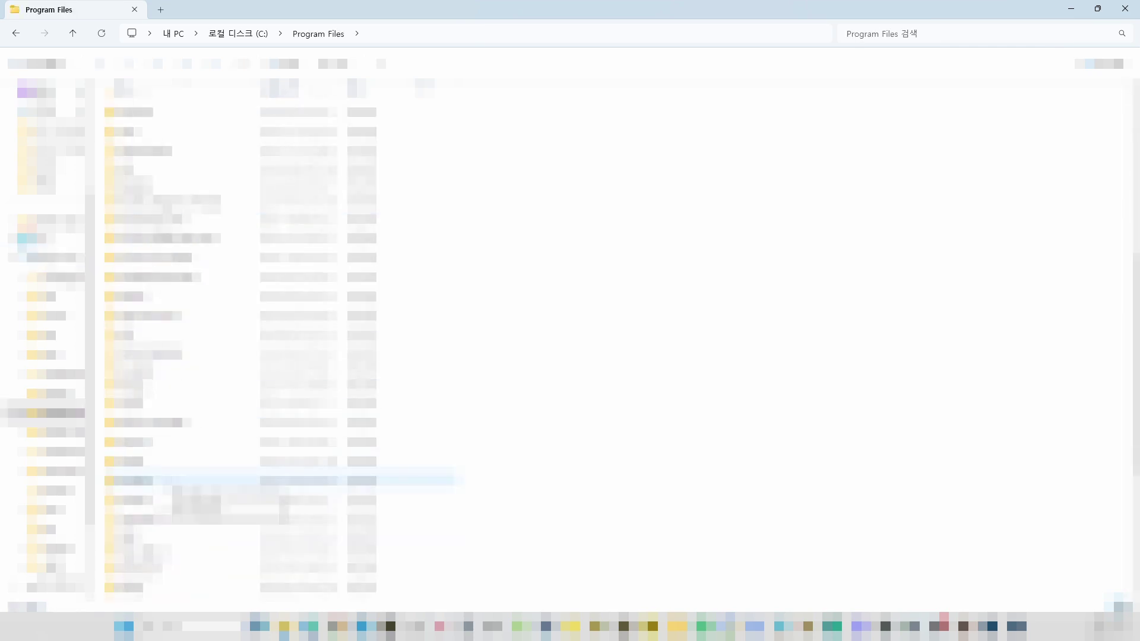
double_click(148, 386)
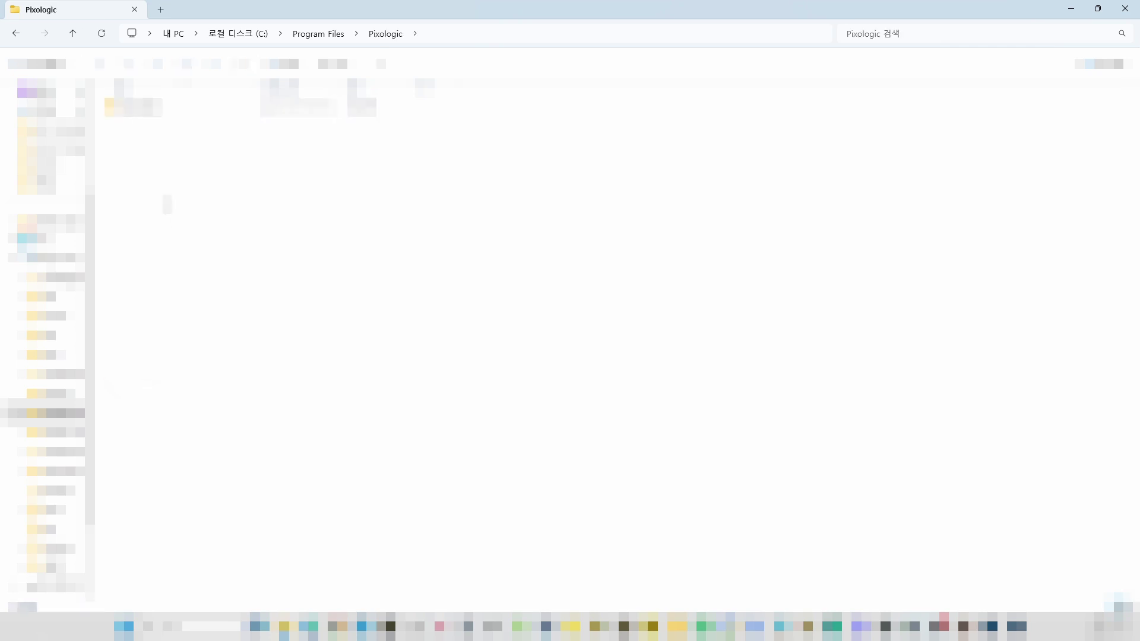
double_click(145, 112)
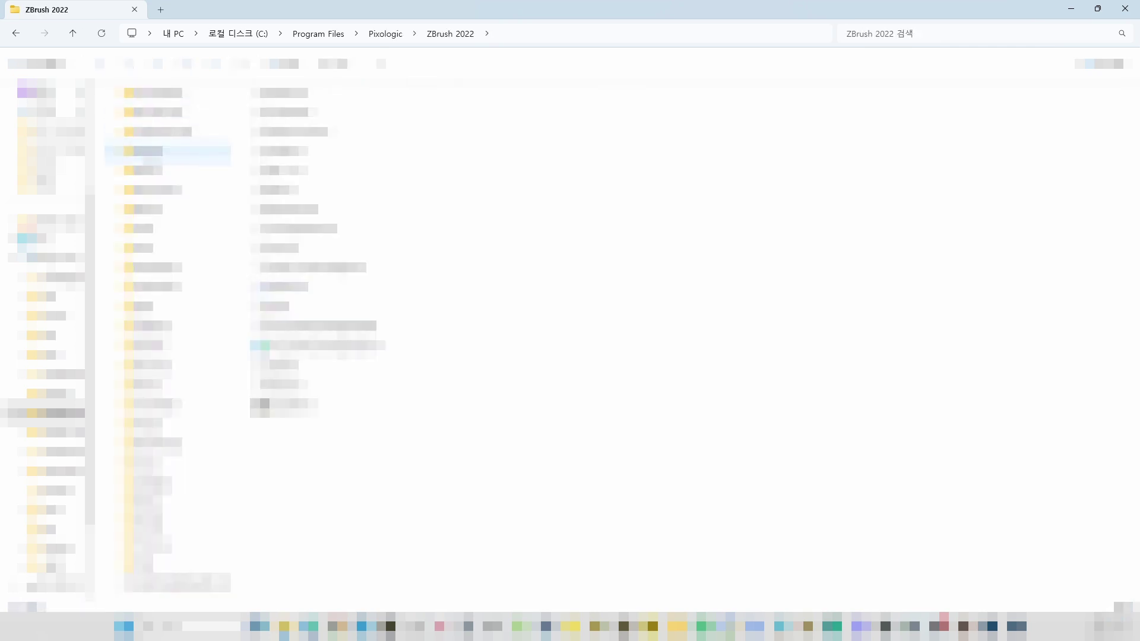
double_click(143, 233)
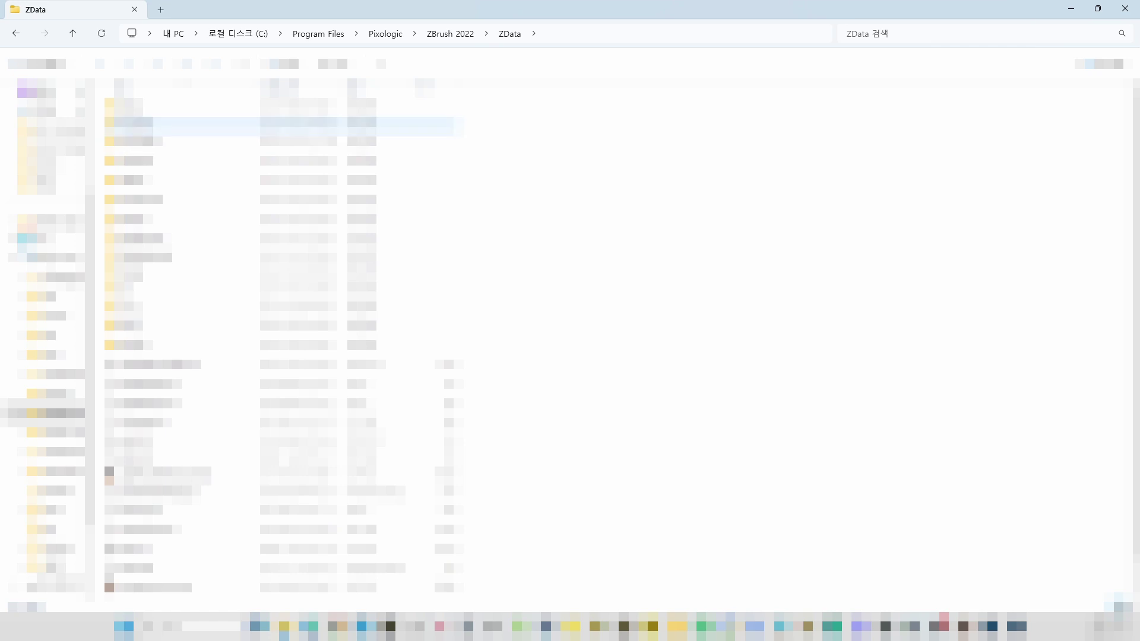
double_click(148, 220)
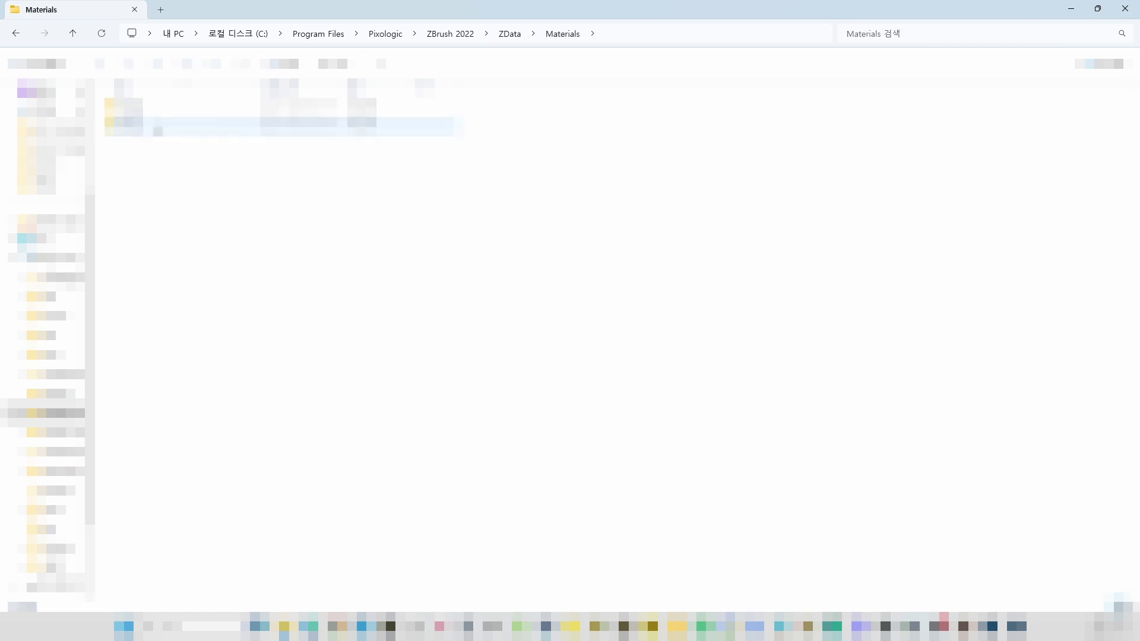
double_click(159, 128)
key(alt+Left)
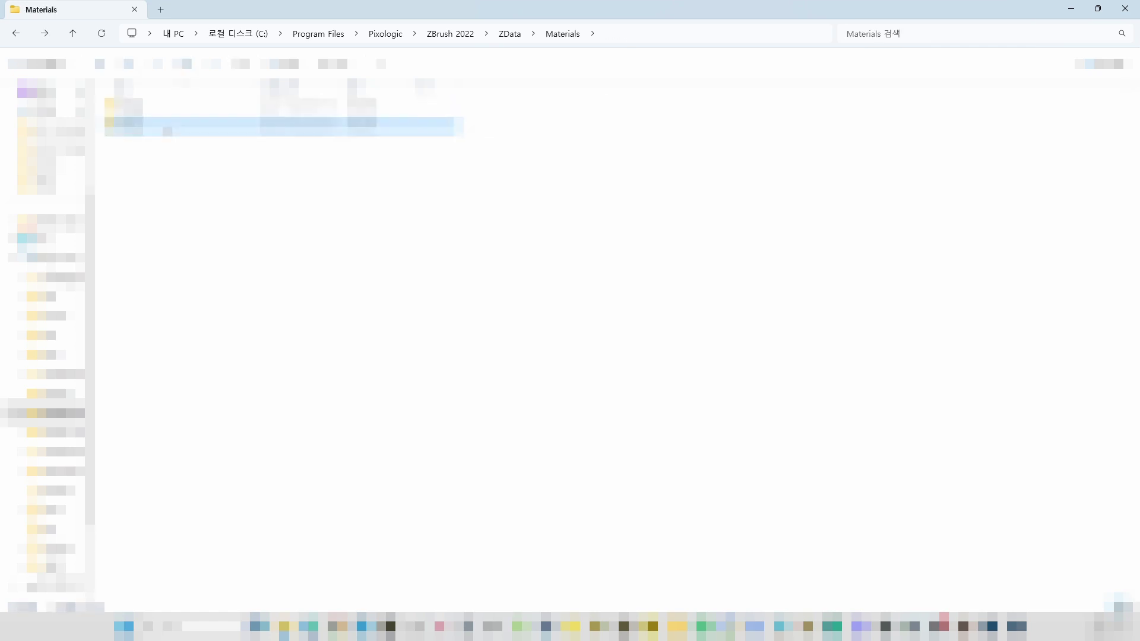
key(Return)
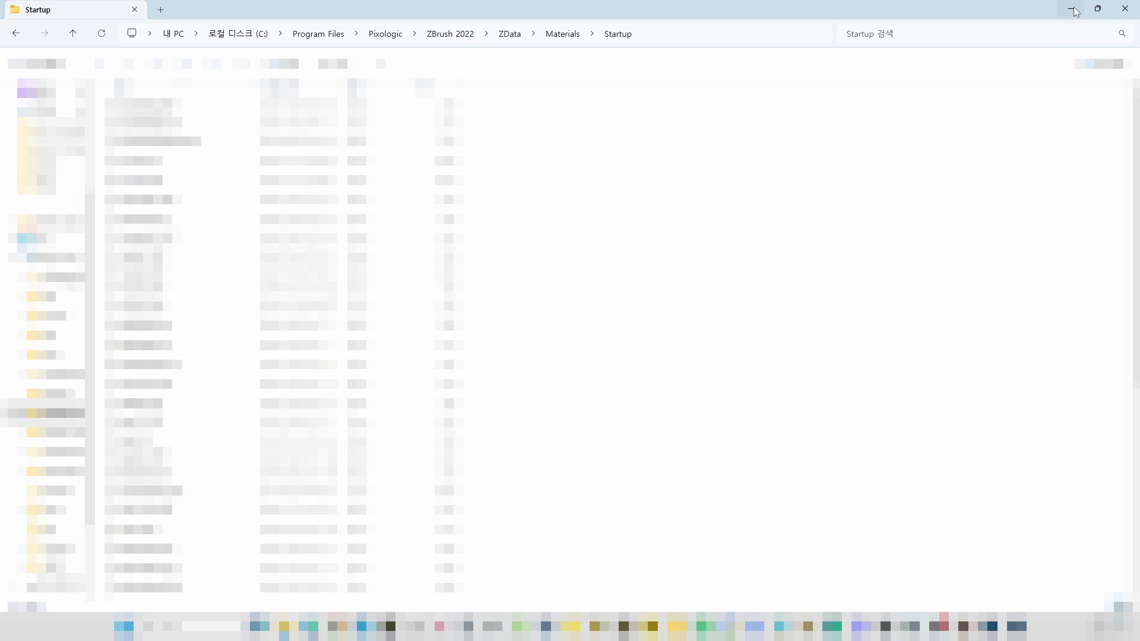
click(1072, 8)
Open the full Quick Pick, MatCap and Standard material palette from the left shelf
click(34, 266)
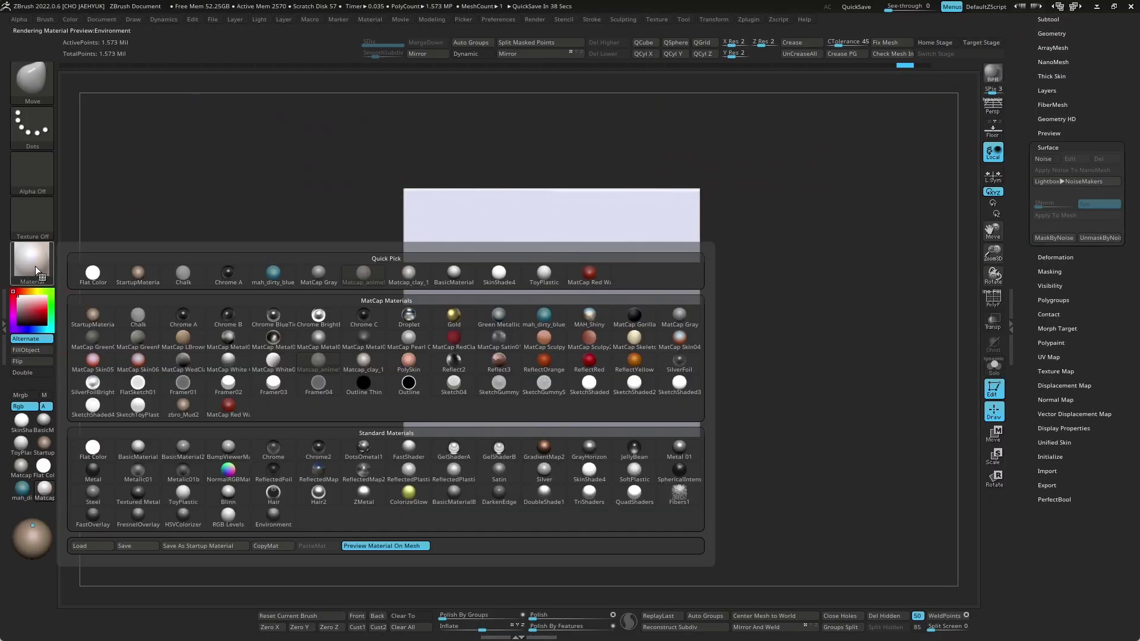